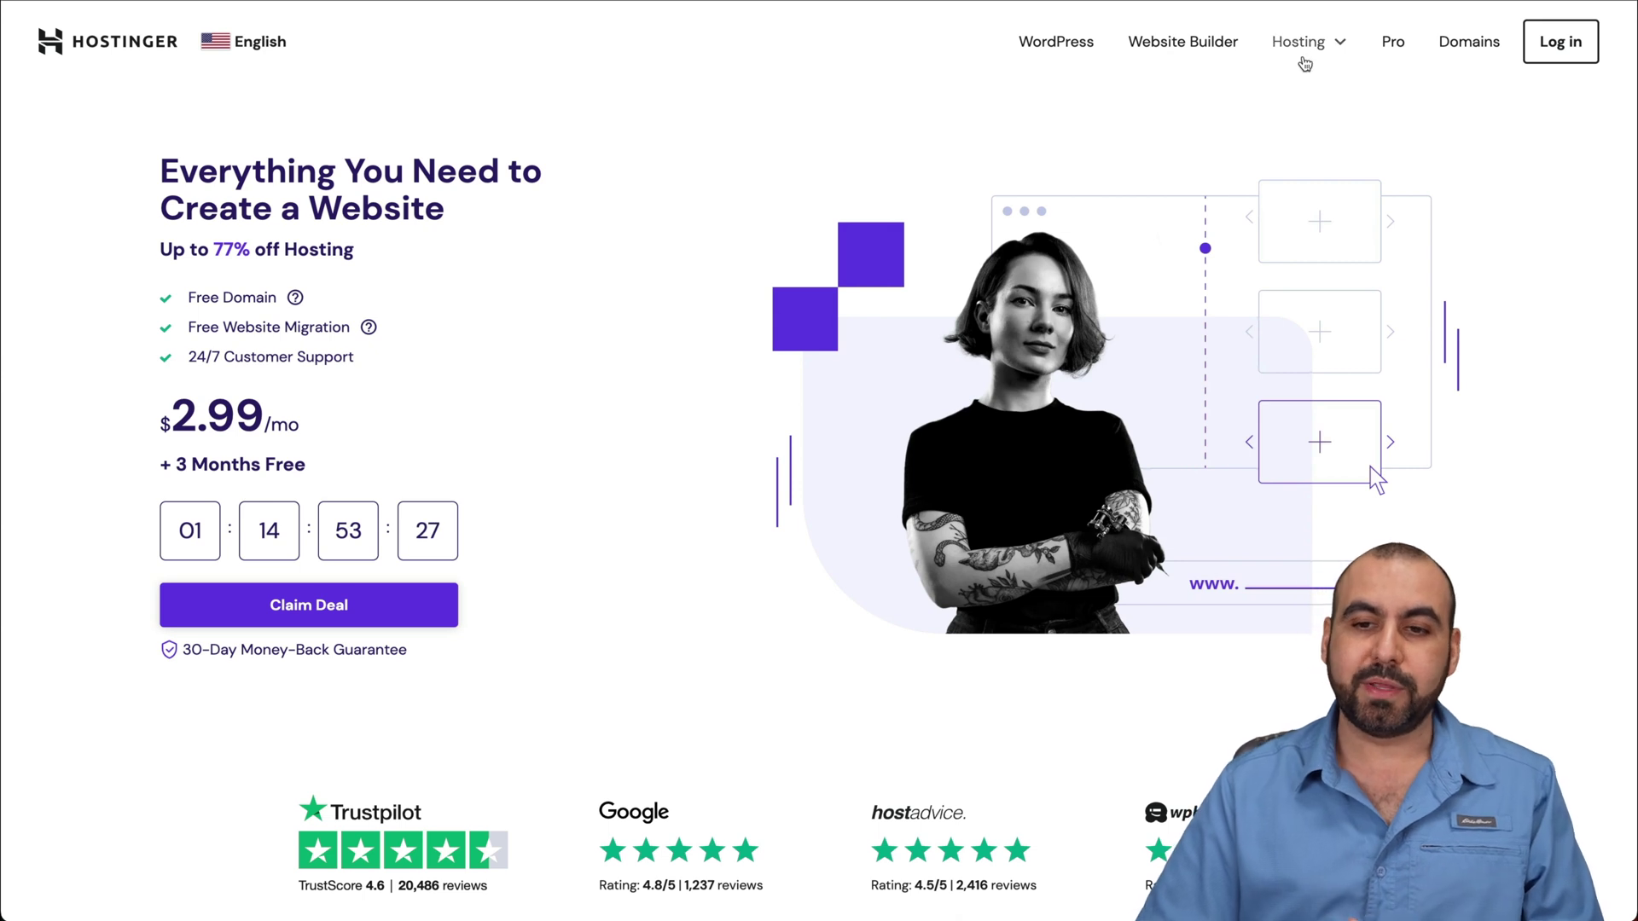
Step: Add the 12-month KVM 2 plan from Hostinger's VPS Hosting page to the cart
{"action": "left_click", "coordinate": [1308, 59]}
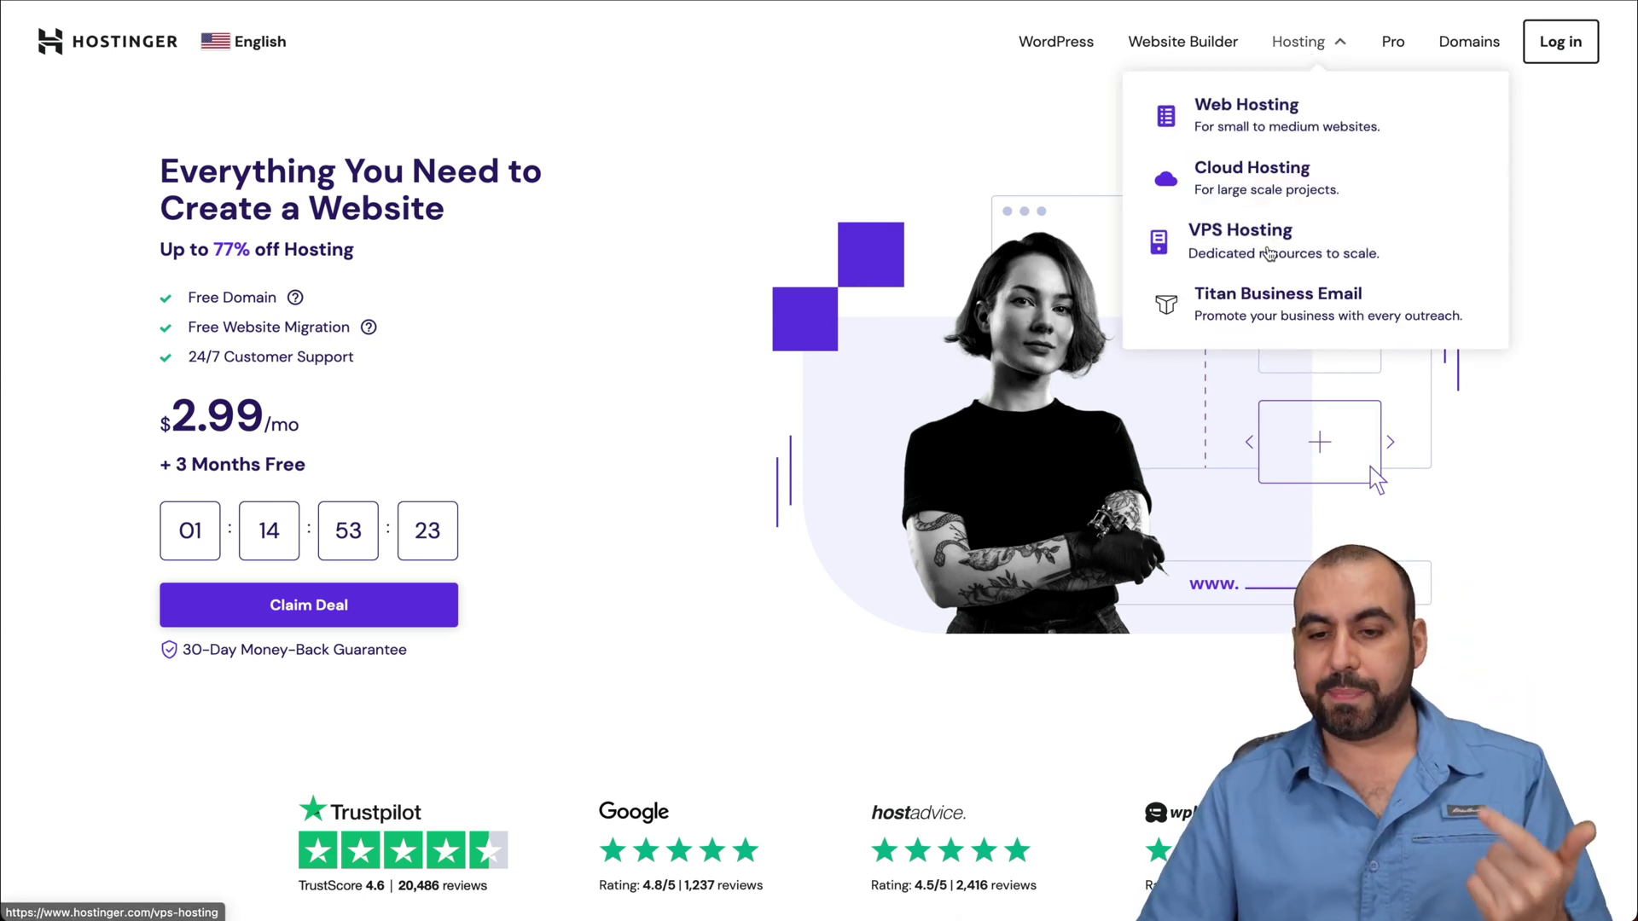
{"action": "left_click", "coordinate": [1269, 252]}
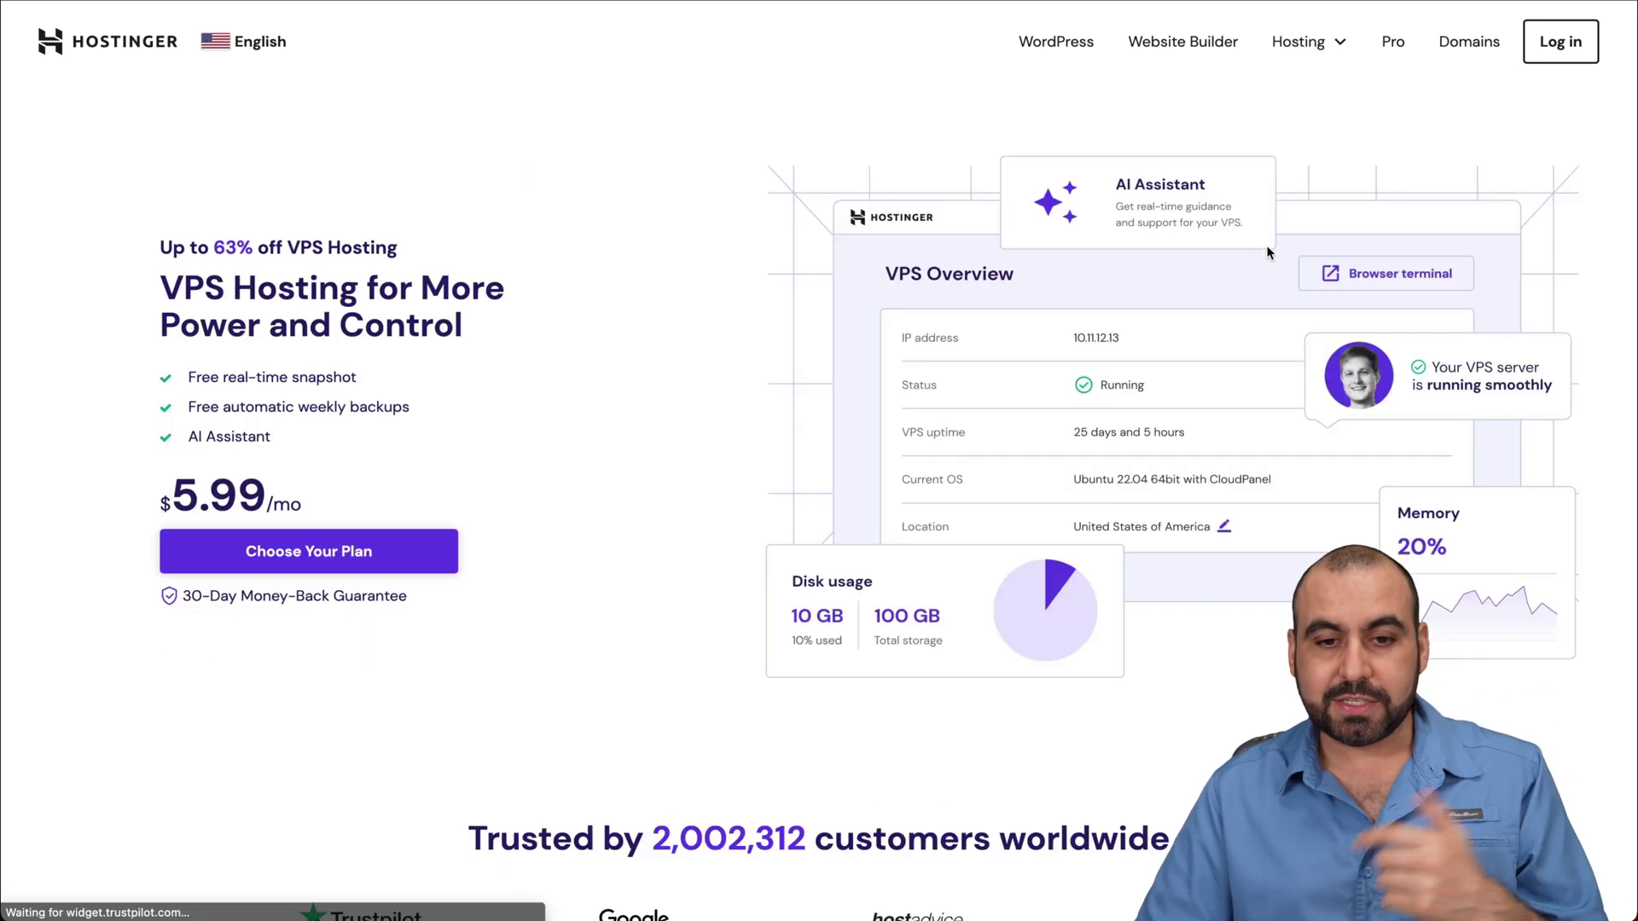
{"action": "scroll", "coordinate": [754, 641], "scroll_direction": "down", "scroll_amount": 10}
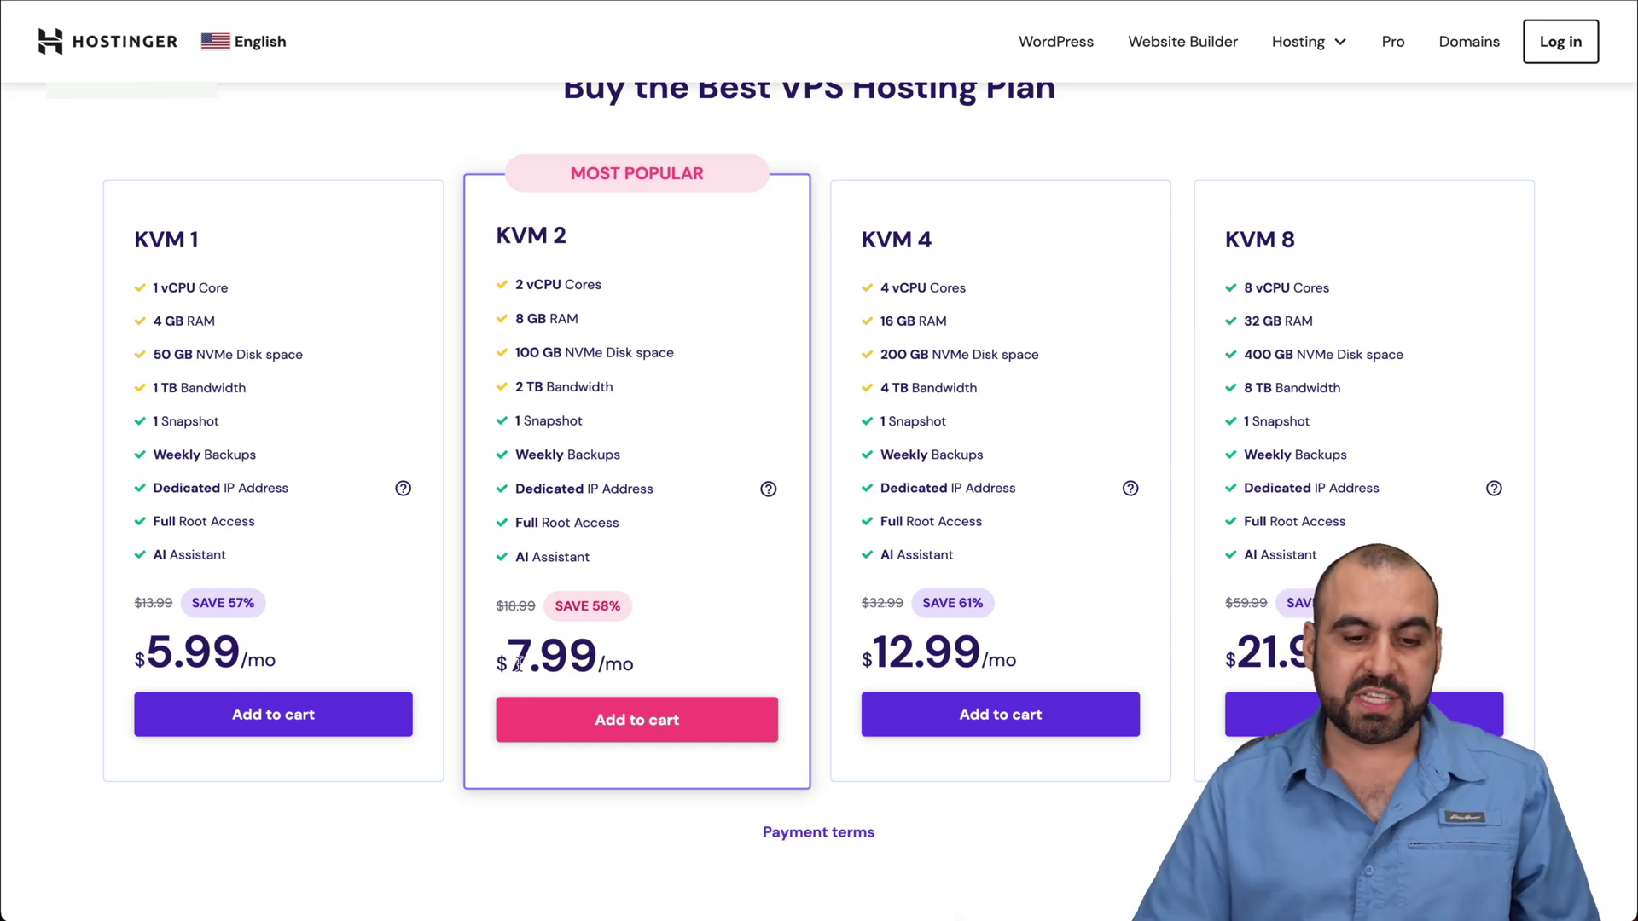
{"action": "left_click", "coordinate": [621, 717]}
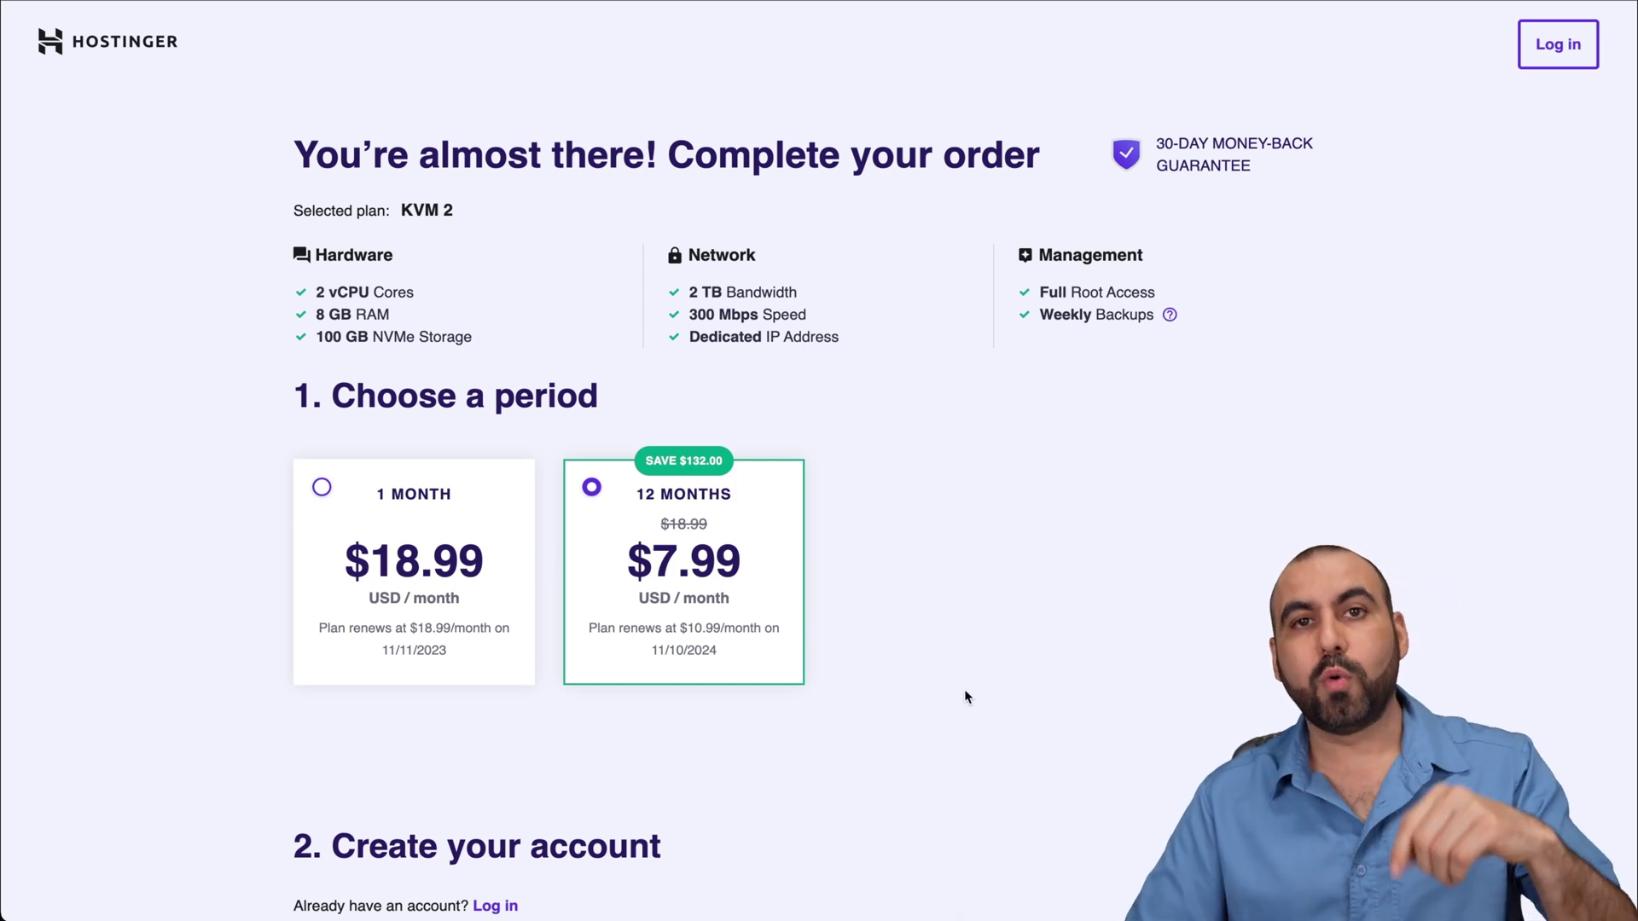
Step: Apply the coupon code SAASMASTER to the VPS order
{"action": "scroll", "coordinate": [965, 697], "scroll_direction": "down", "scroll_amount": 3}
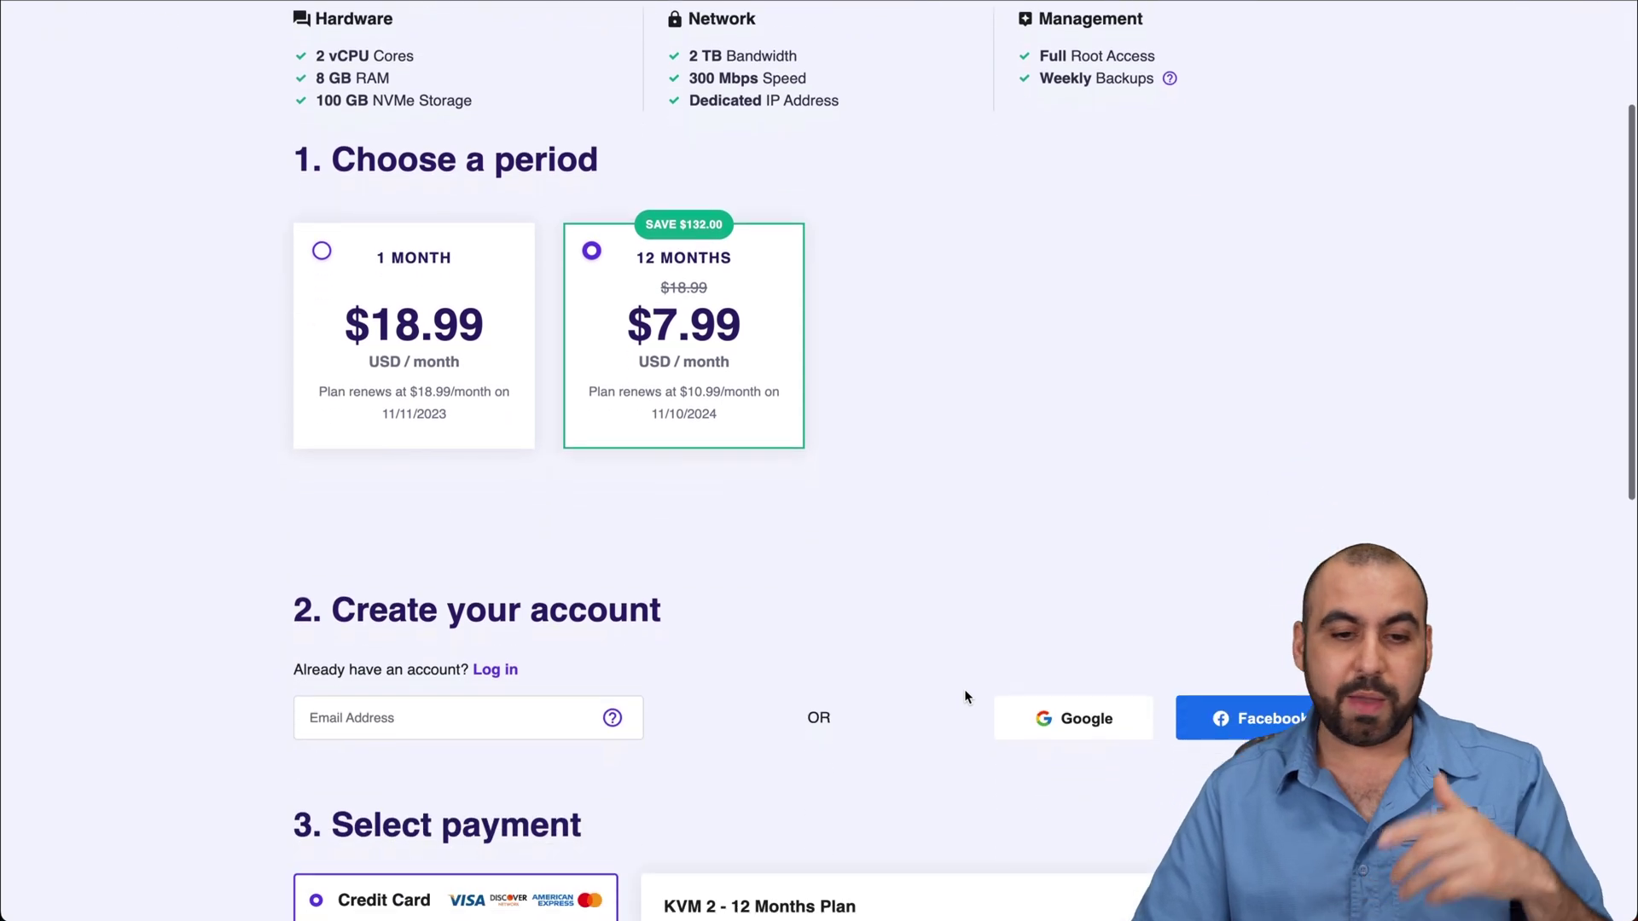
{"action": "scroll", "coordinate": [964, 697], "scroll_direction": "down", "scroll_amount": 10}
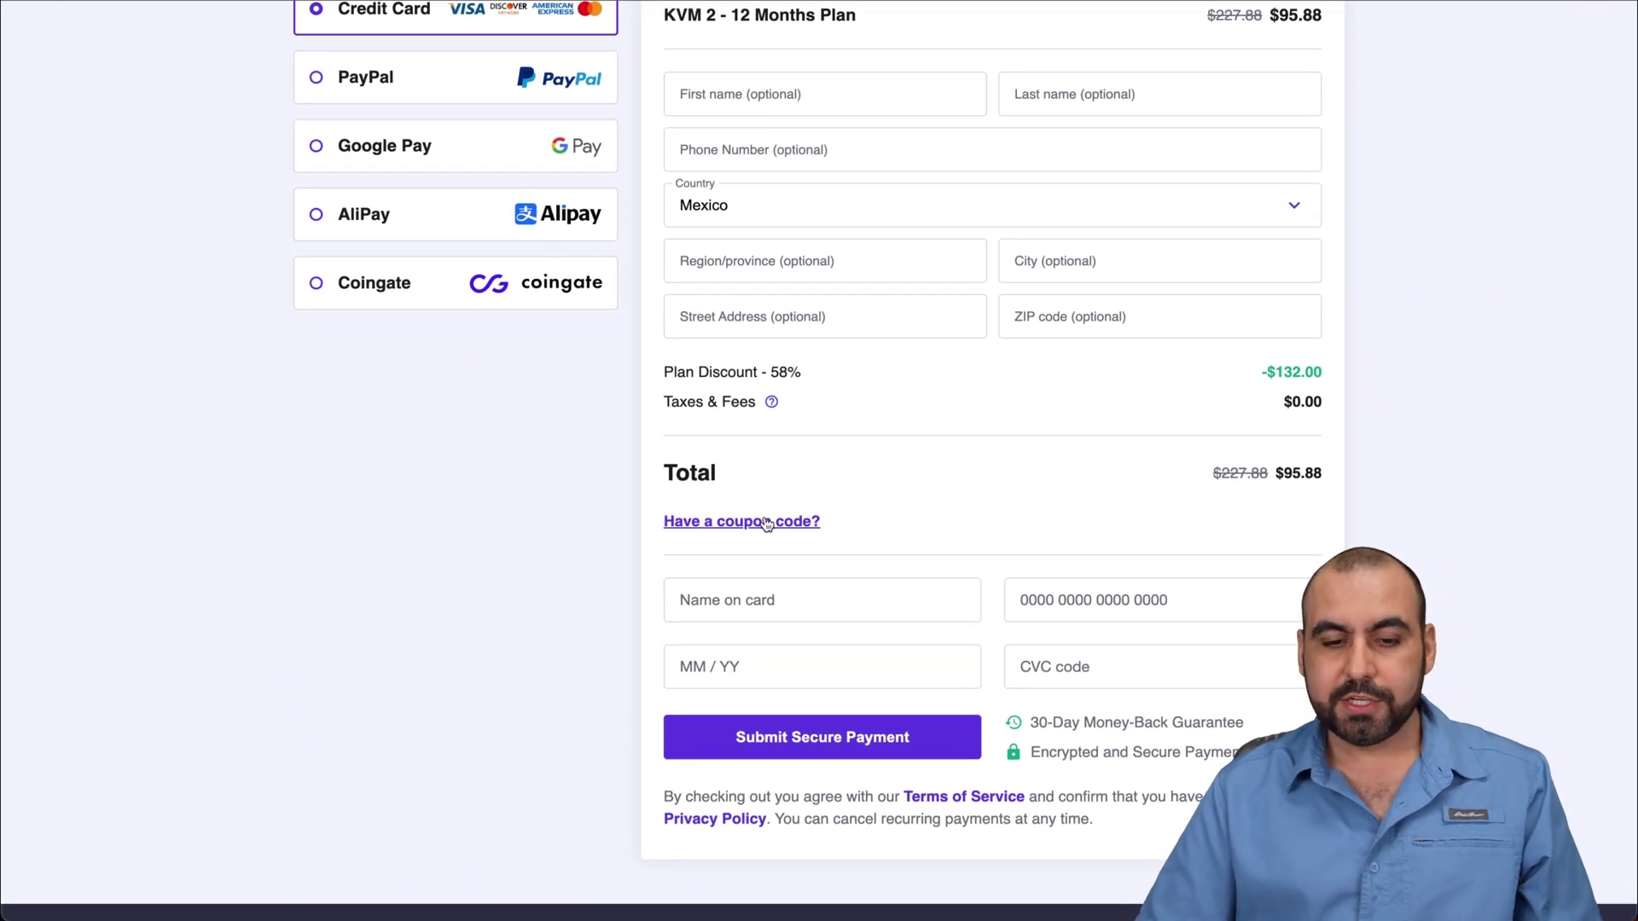
{"action": "left_click", "coordinate": [773, 522]}
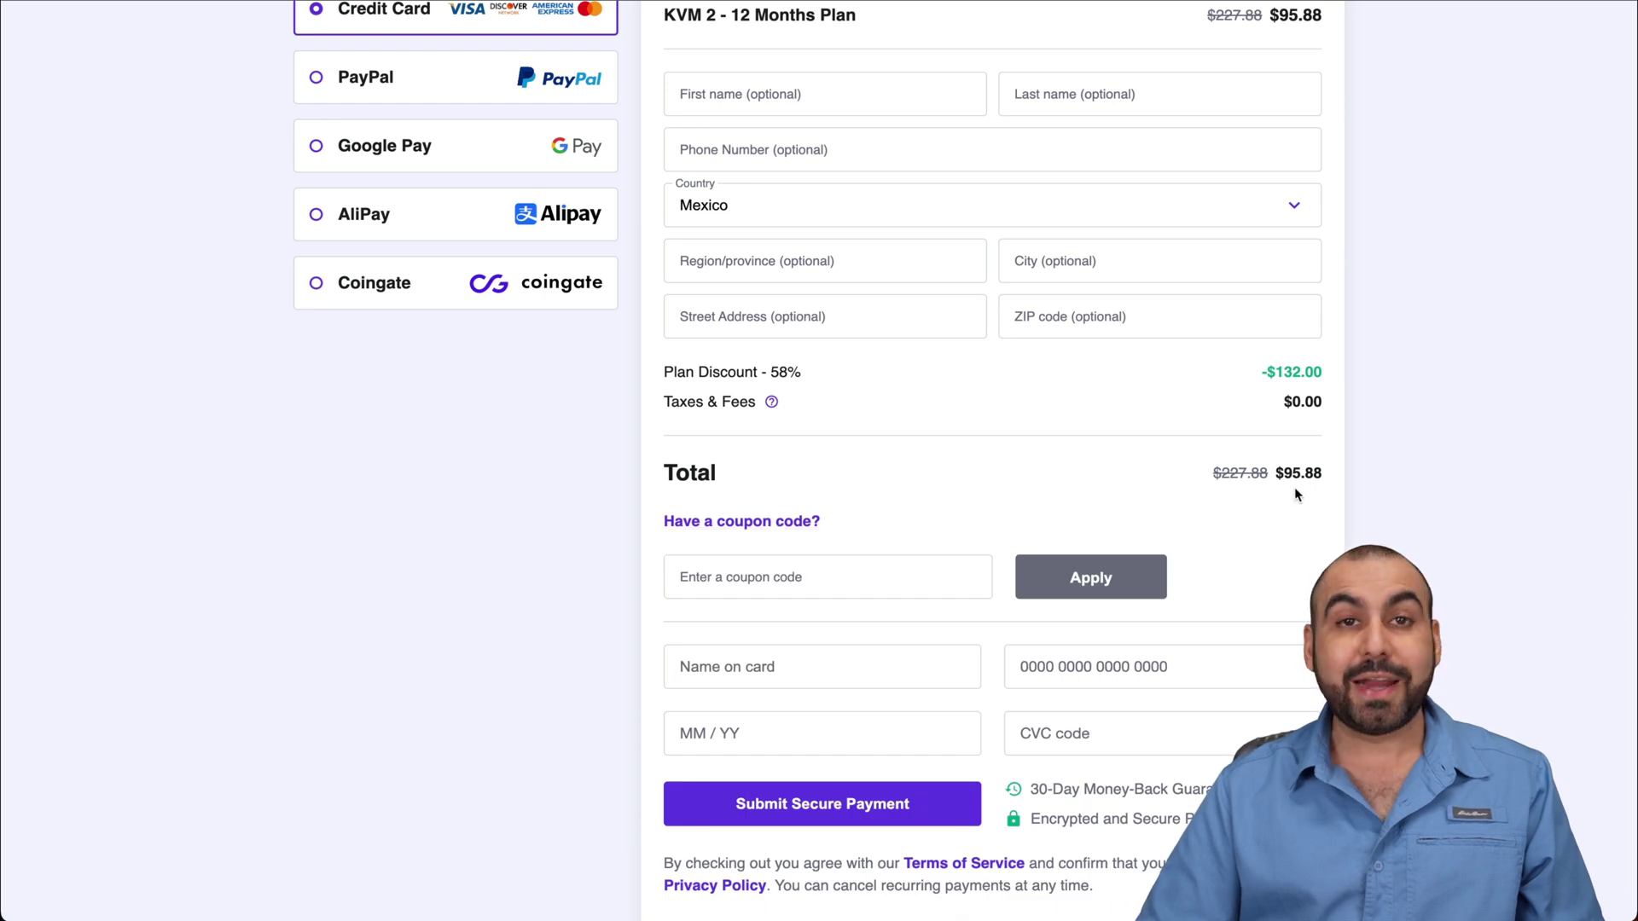
{"action": "left_click", "coordinate": [856, 577]}
{"action": "type", "text": "SAASMASTER"}
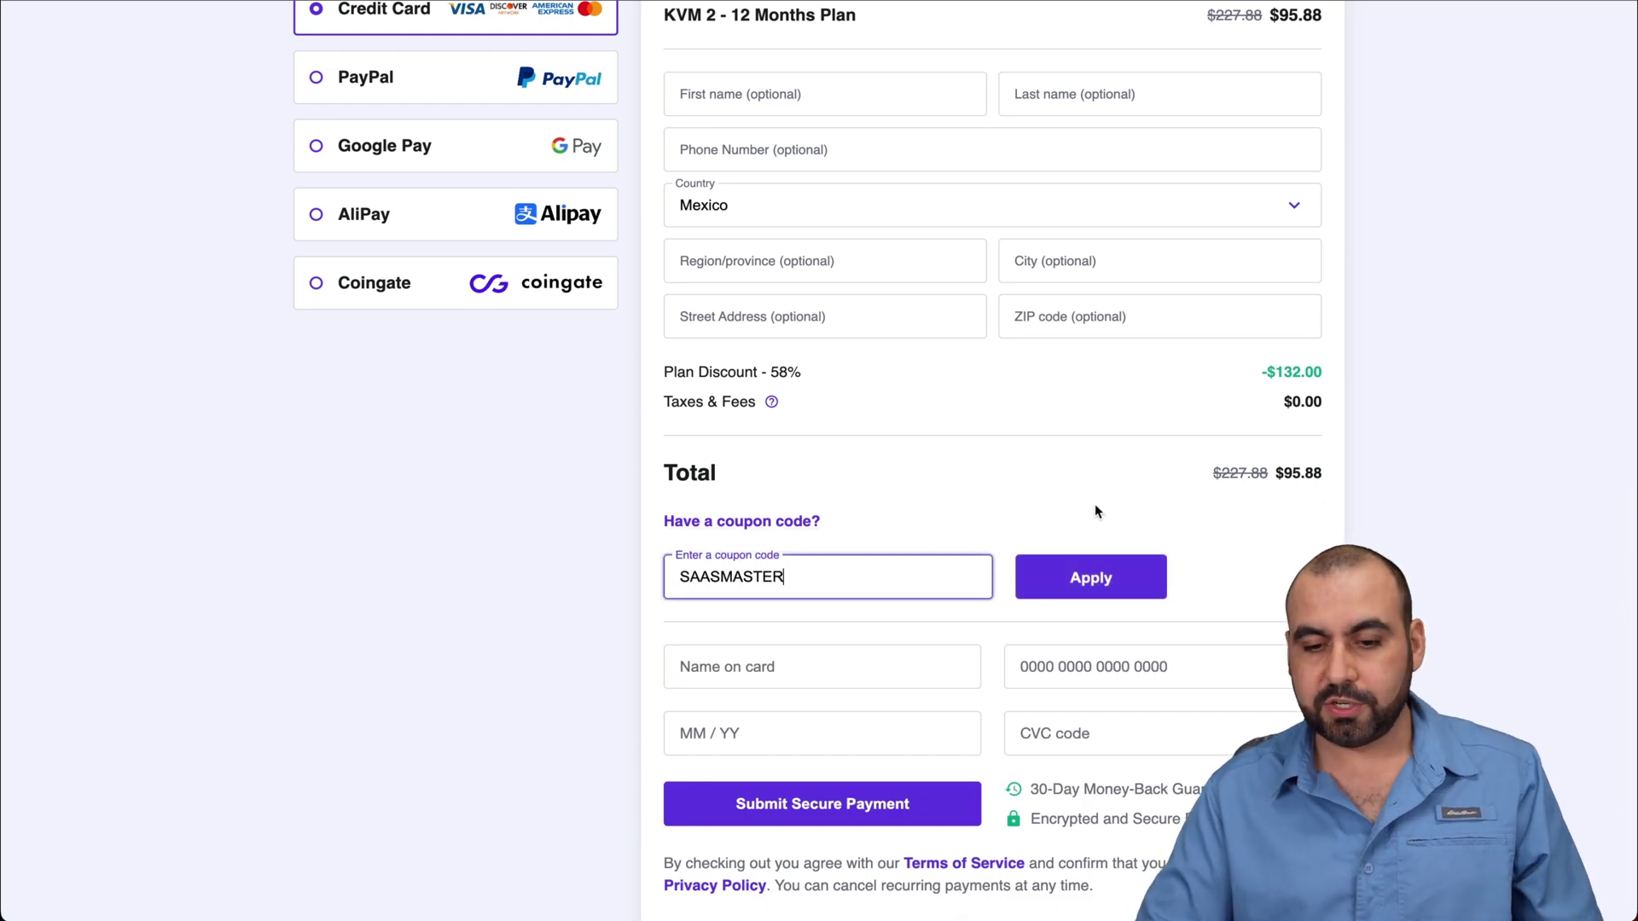
{"action": "left_click", "coordinate": [1104, 573]}
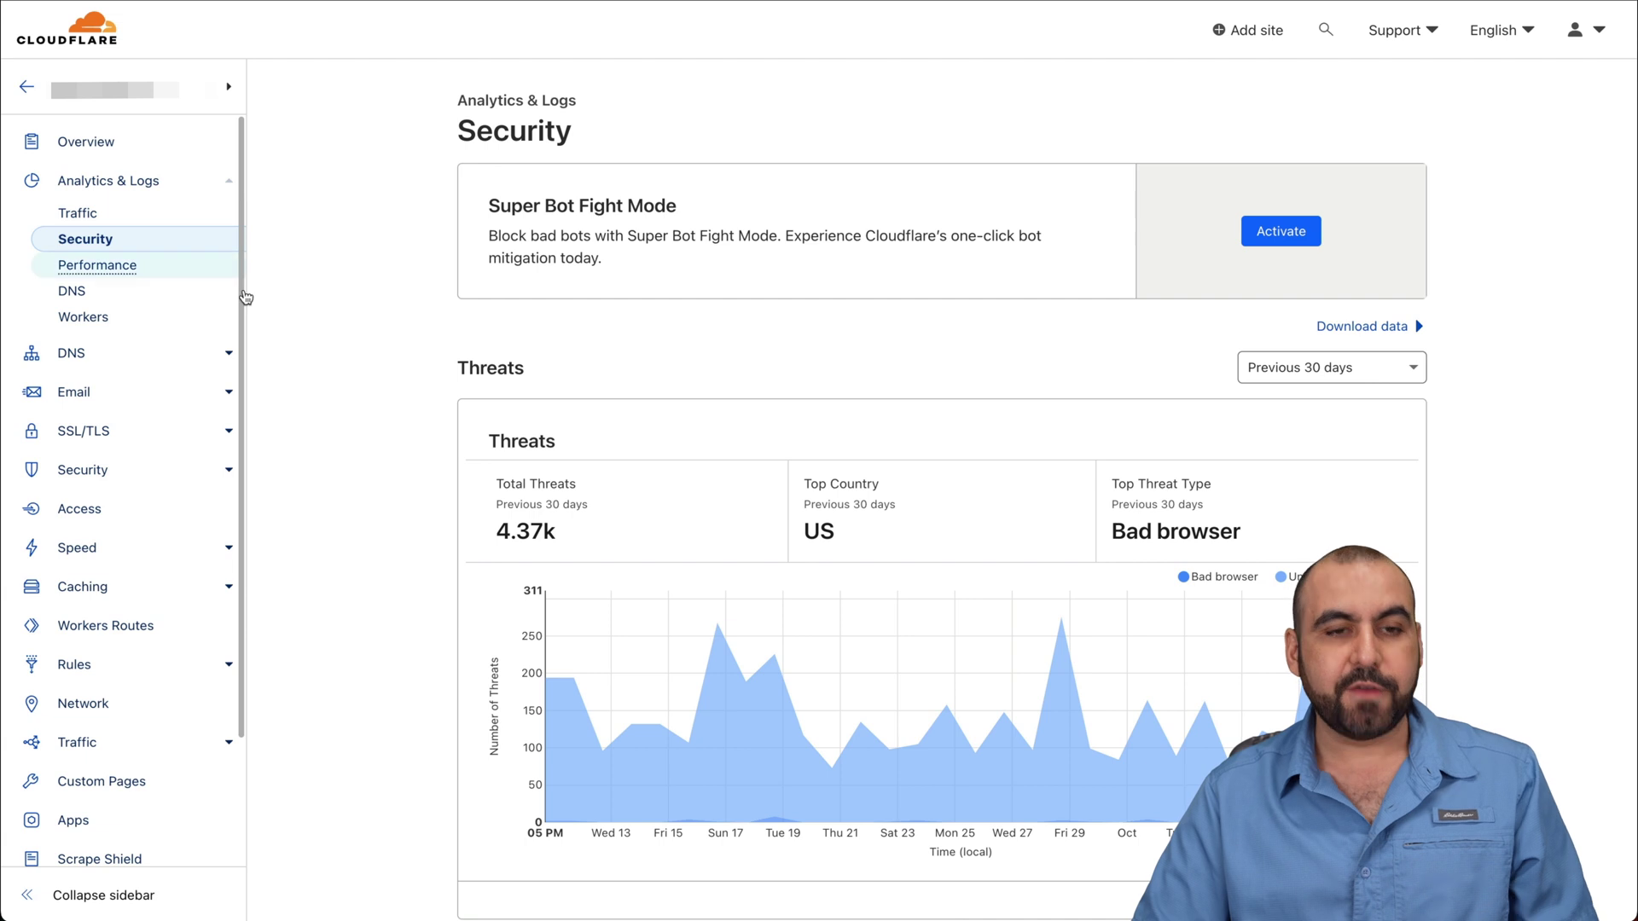
Step: Scroll through the Security analytics threat charts, then go to Security > Events
{"action": "scroll", "coordinate": [509, 425], "scroll_direction": "down", "scroll_amount": 2}
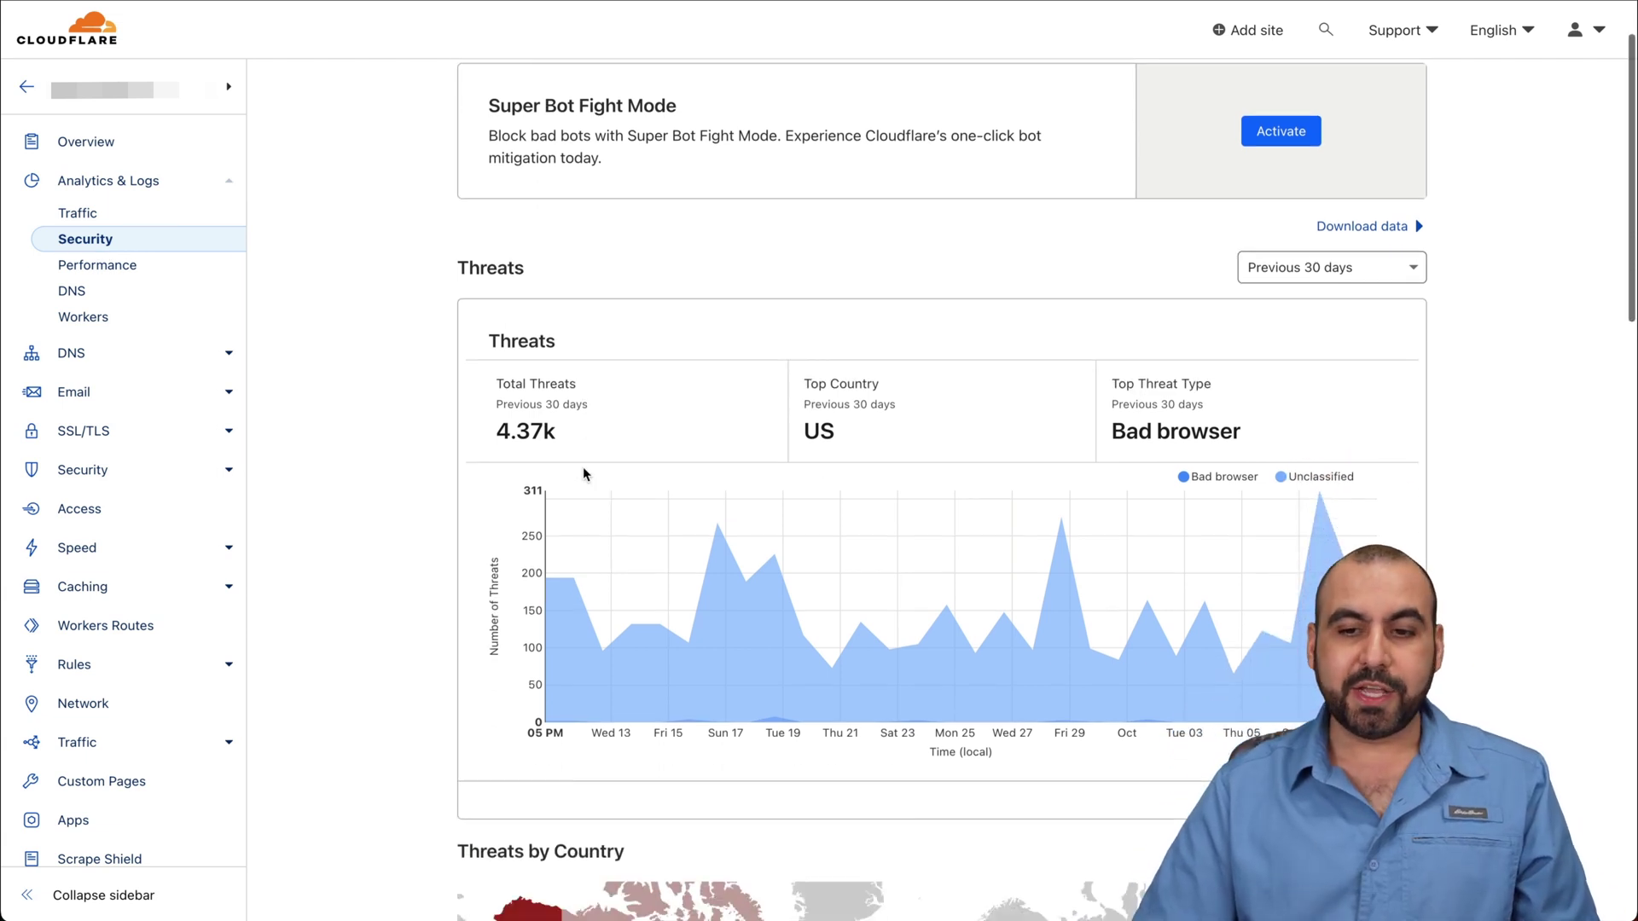
{"action": "scroll", "coordinate": [684, 422], "scroll_direction": "down", "scroll_amount": 1}
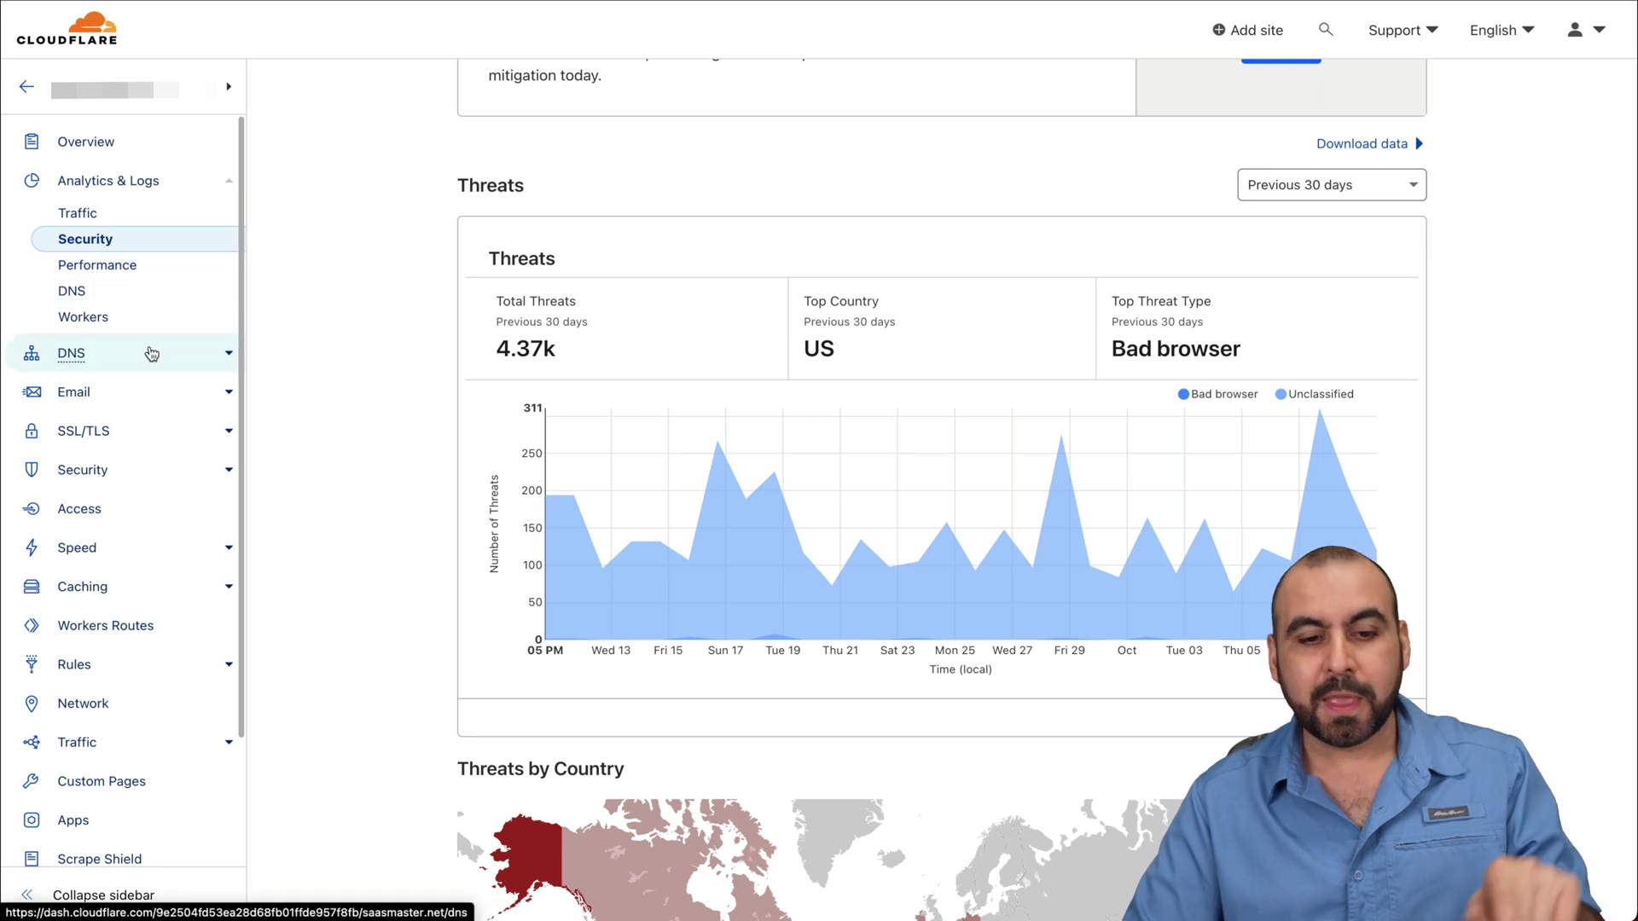
{"action": "mouse_move", "coordinate": [584, 475]}
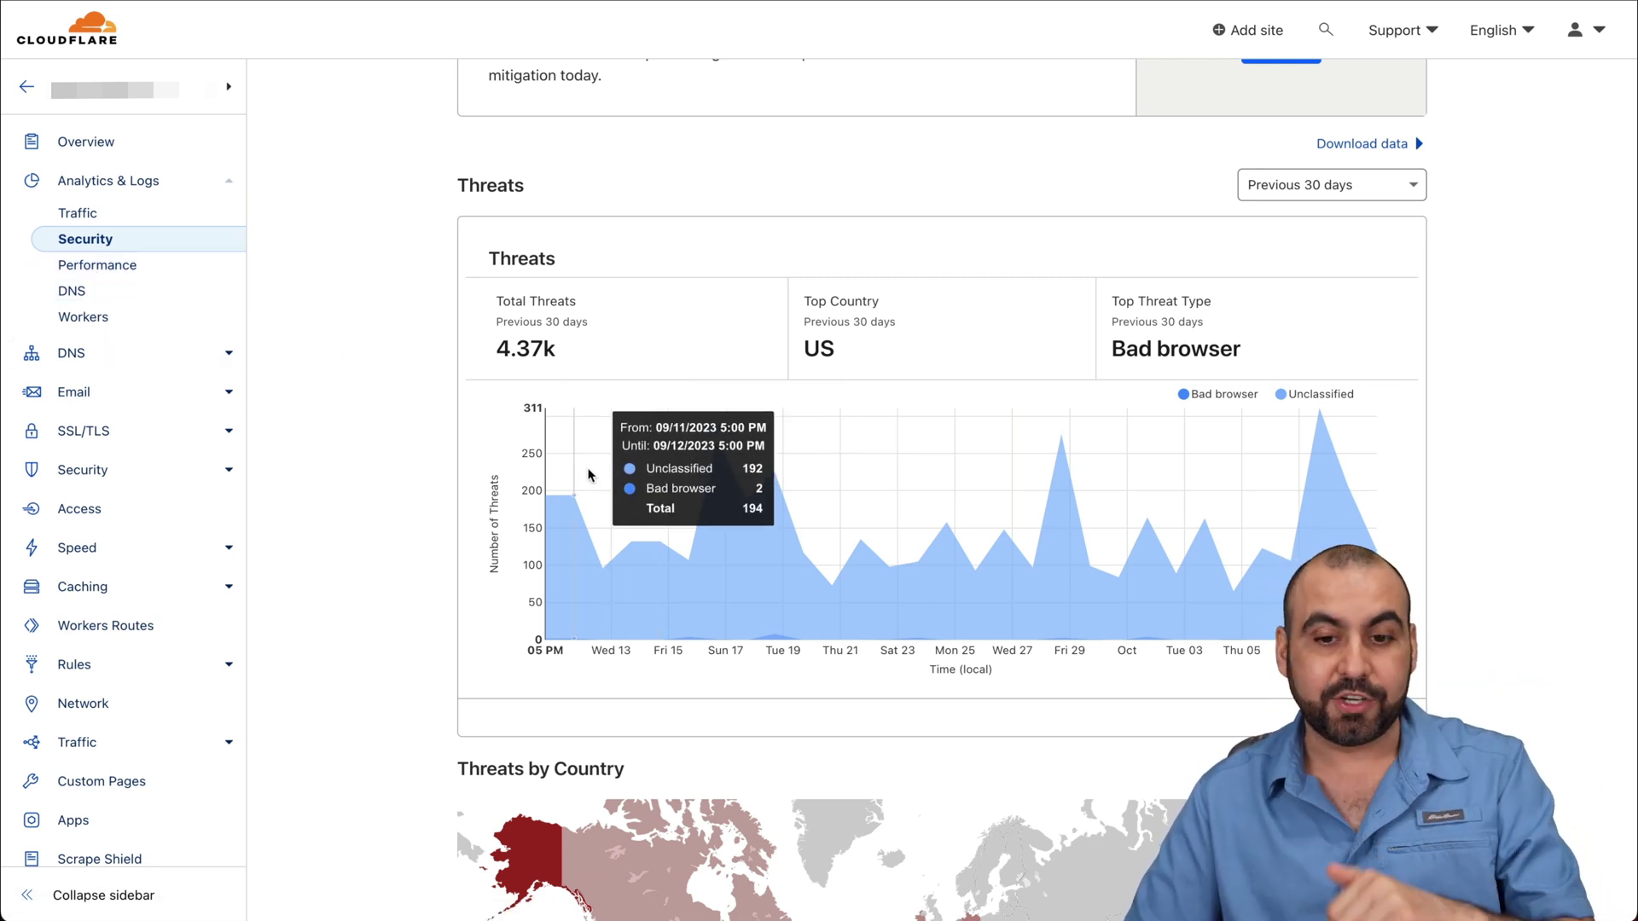
{"action": "scroll", "coordinate": [643, 736], "scroll_direction": "down", "scroll_amount": 3}
{"action": "scroll", "coordinate": [643, 735], "scroll_direction": "down", "scroll_amount": 4}
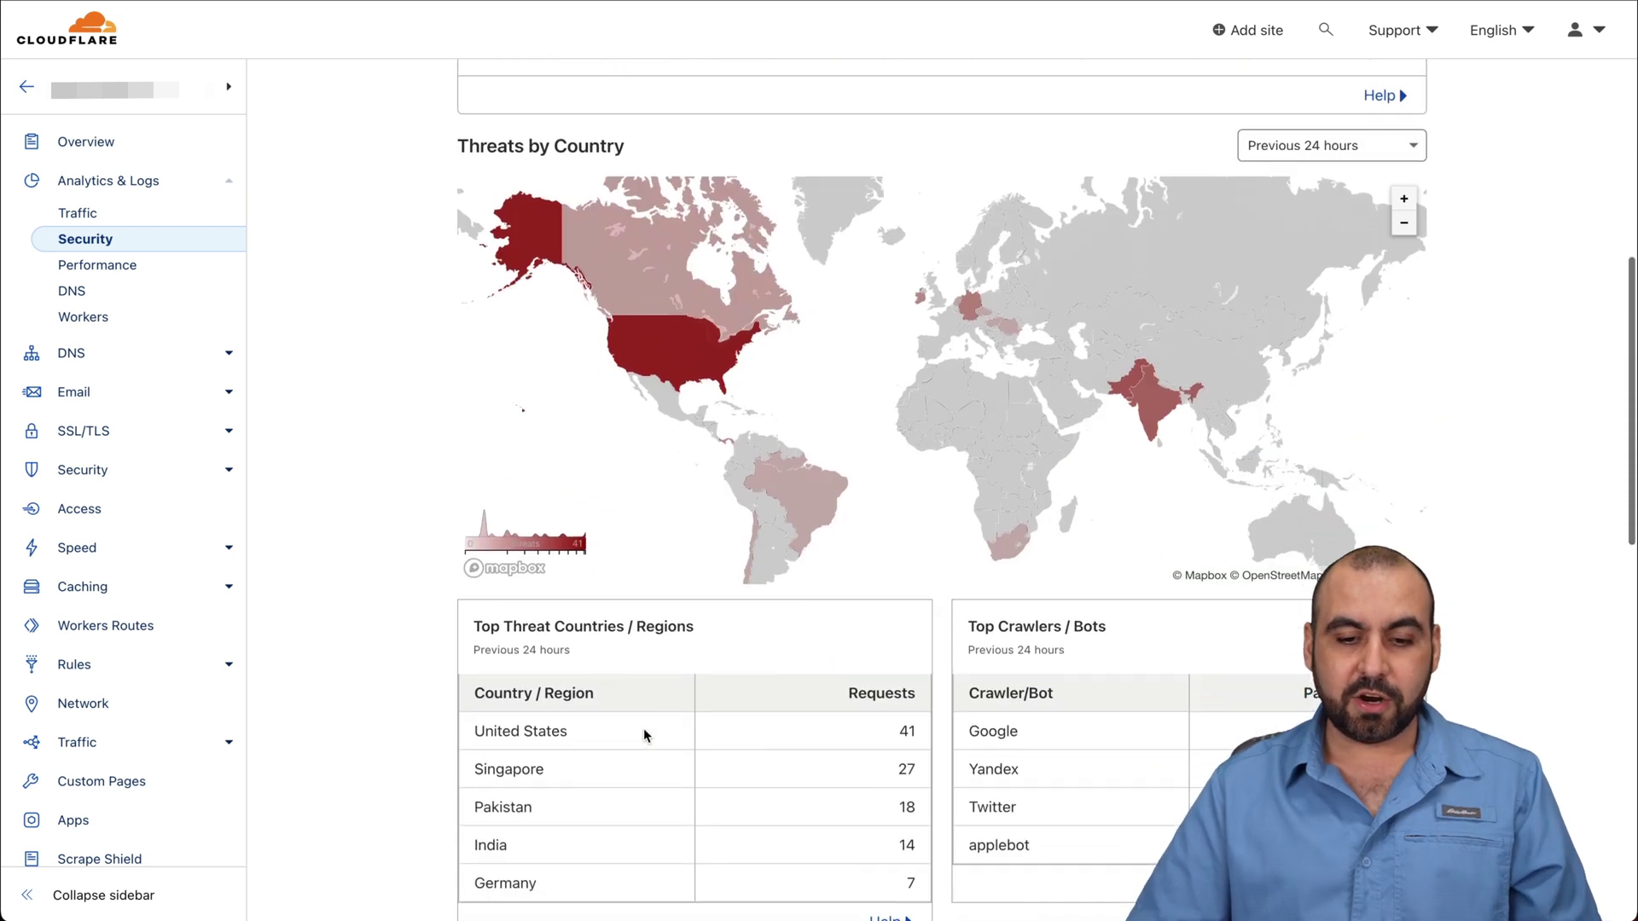
{"action": "scroll", "coordinate": [644, 735], "scroll_direction": "down", "scroll_amount": 2}
{"action": "scroll", "coordinate": [643, 732], "scroll_direction": "down", "scroll_amount": 4}
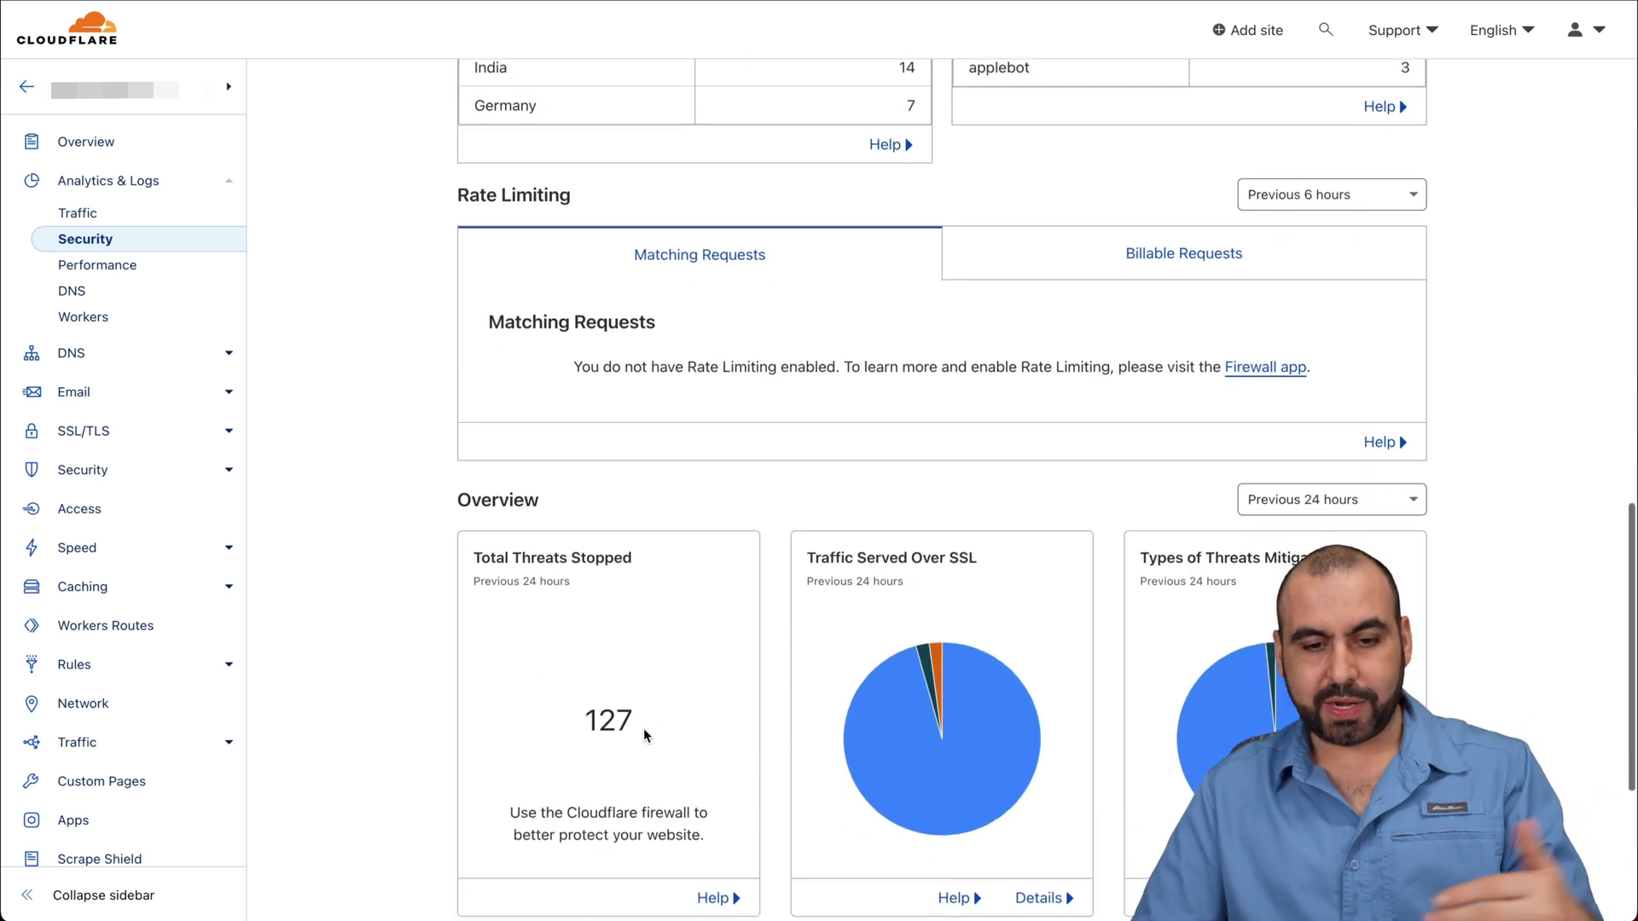
{"action": "scroll", "coordinate": [643, 731], "scroll_direction": "down", "scroll_amount": 3}
{"action": "scroll", "coordinate": [643, 732], "scroll_direction": "down", "scroll_amount": 2}
{"action": "scroll", "coordinate": [643, 728], "scroll_direction": "up", "scroll_amount": 12}
{"action": "scroll", "coordinate": [643, 728], "scroll_direction": "up", "scroll_amount": 6}
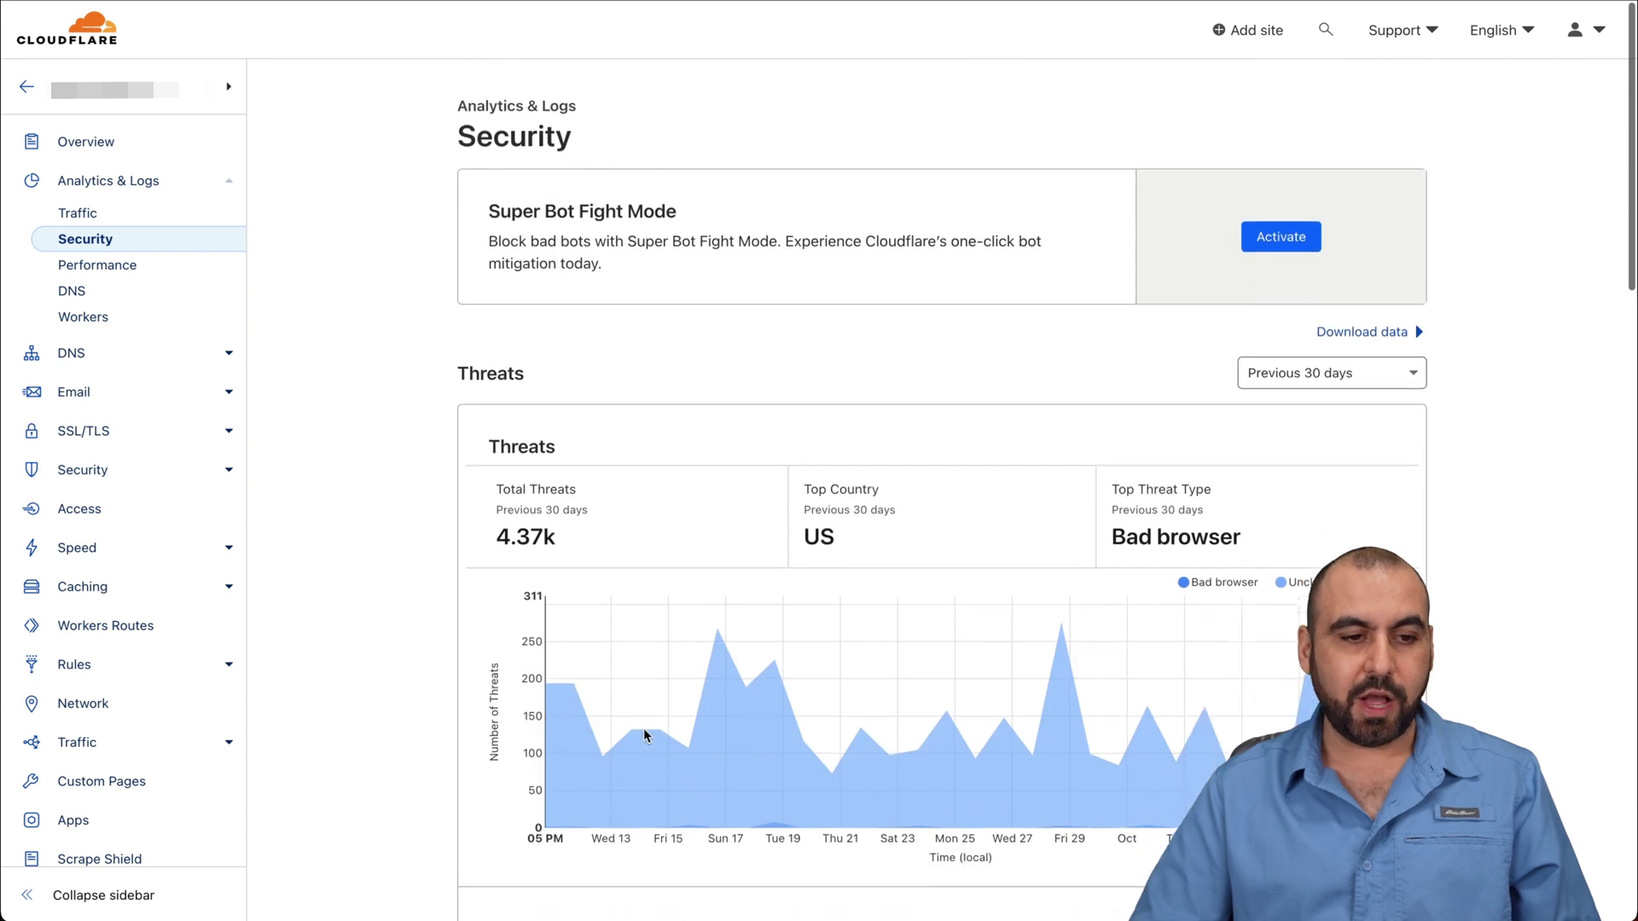
{"action": "left_click", "coordinate": [152, 470]}
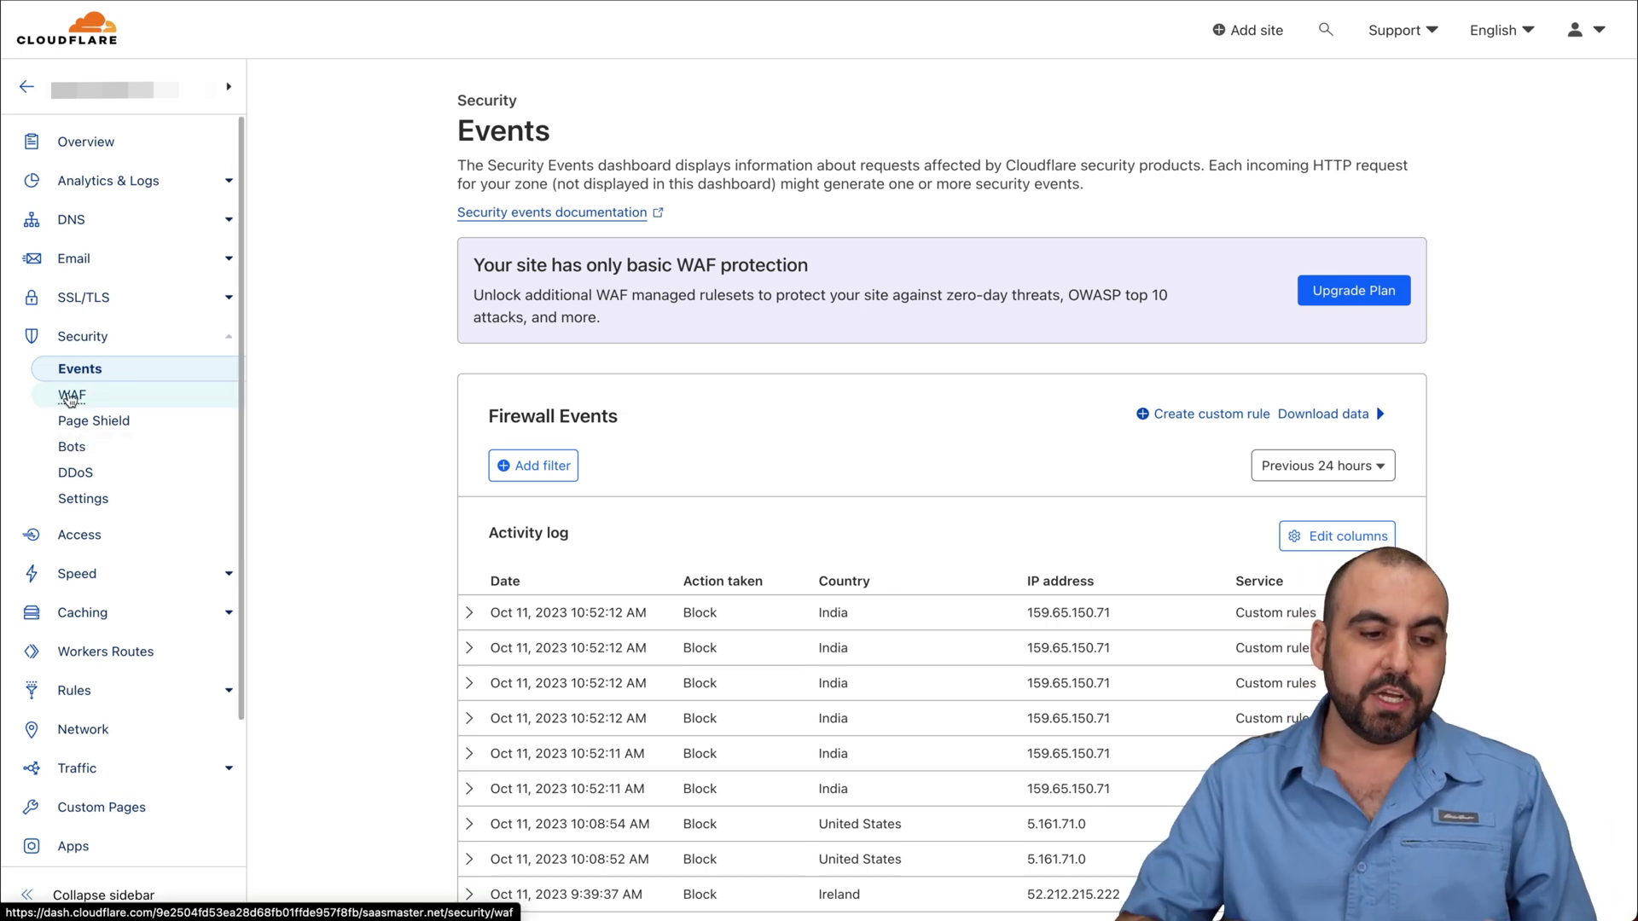
Step: Show the four WAF custom rules: WP, threat score, HTTP version and suspicious query parameters
{"action": "left_click", "coordinate": [70, 398]}
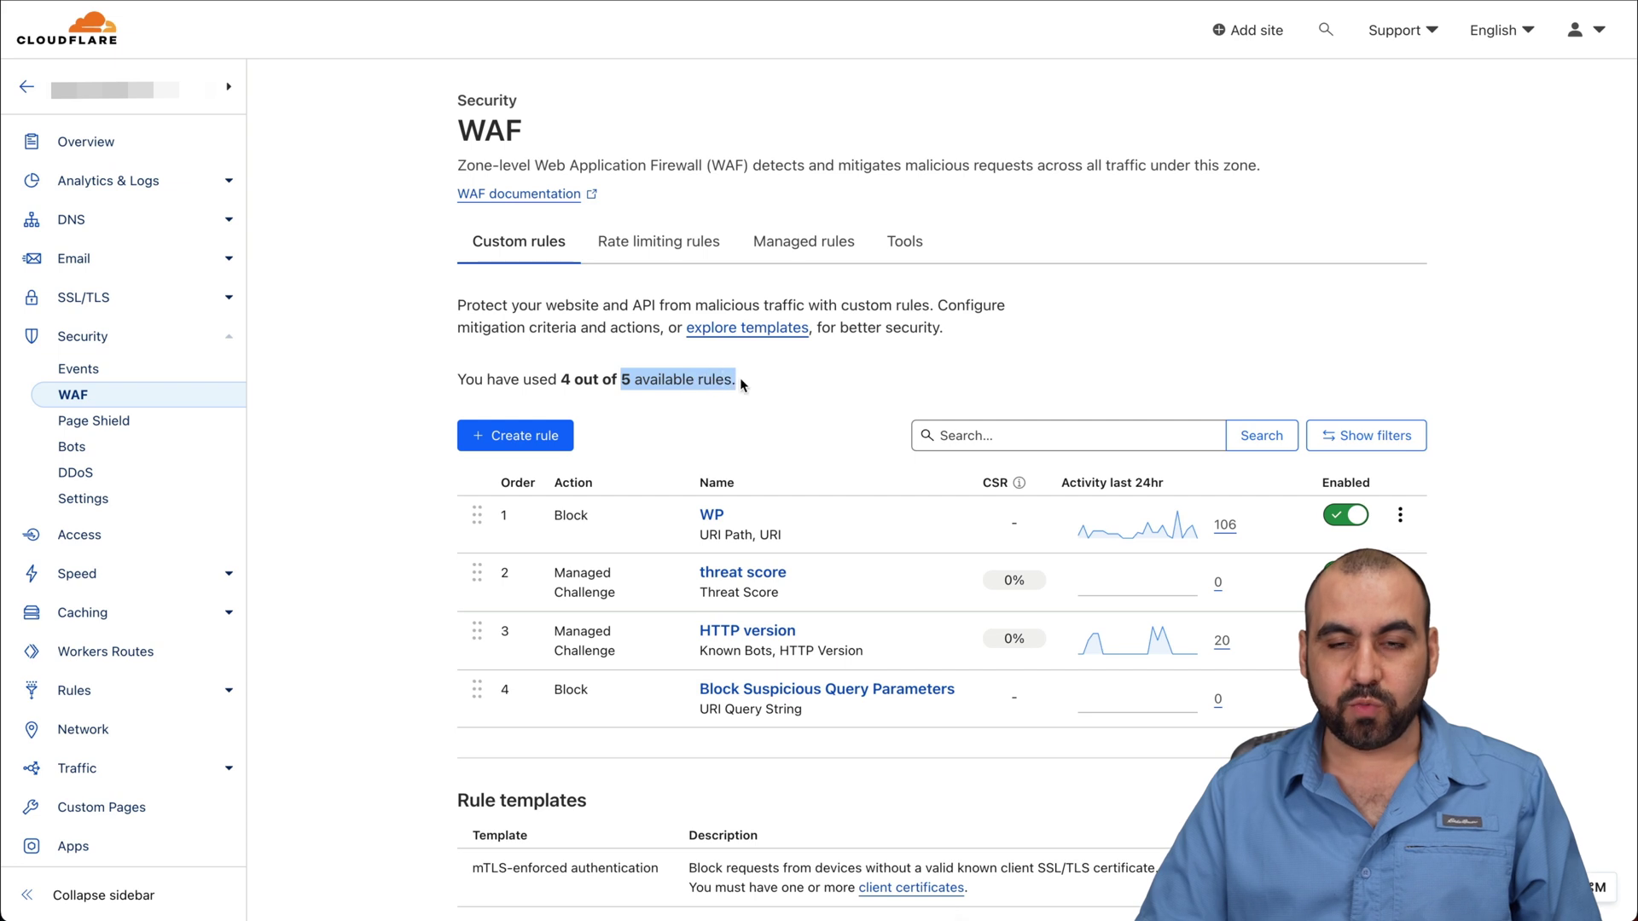
{"action": "left_click", "coordinate": [740, 377]}
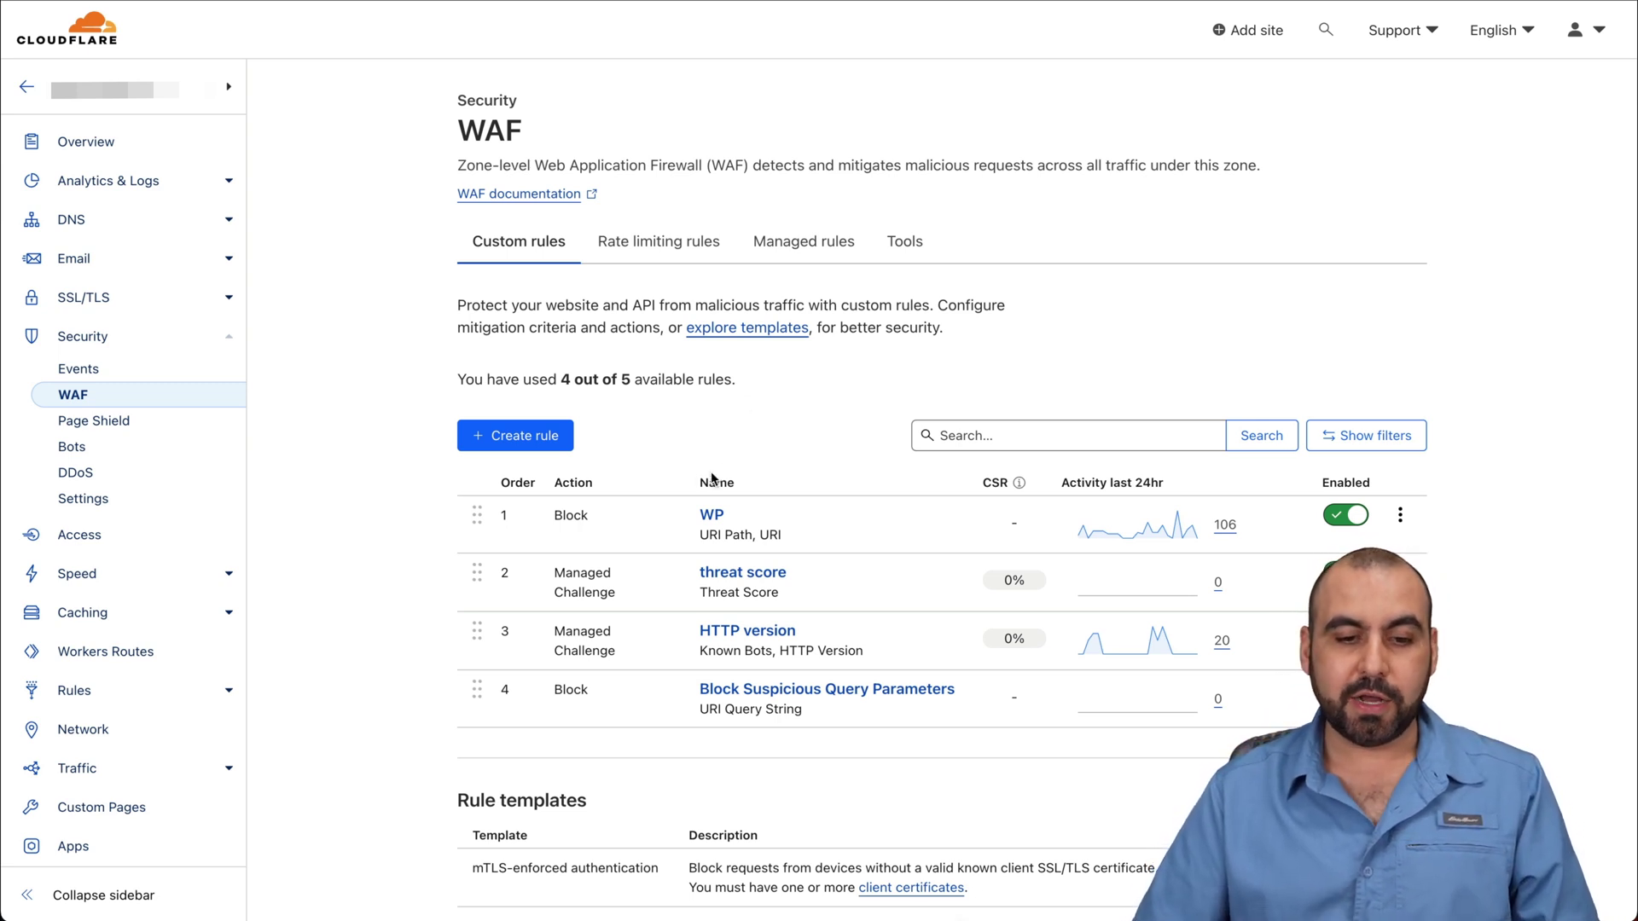
{"action": "left_click", "coordinate": [617, 514]}
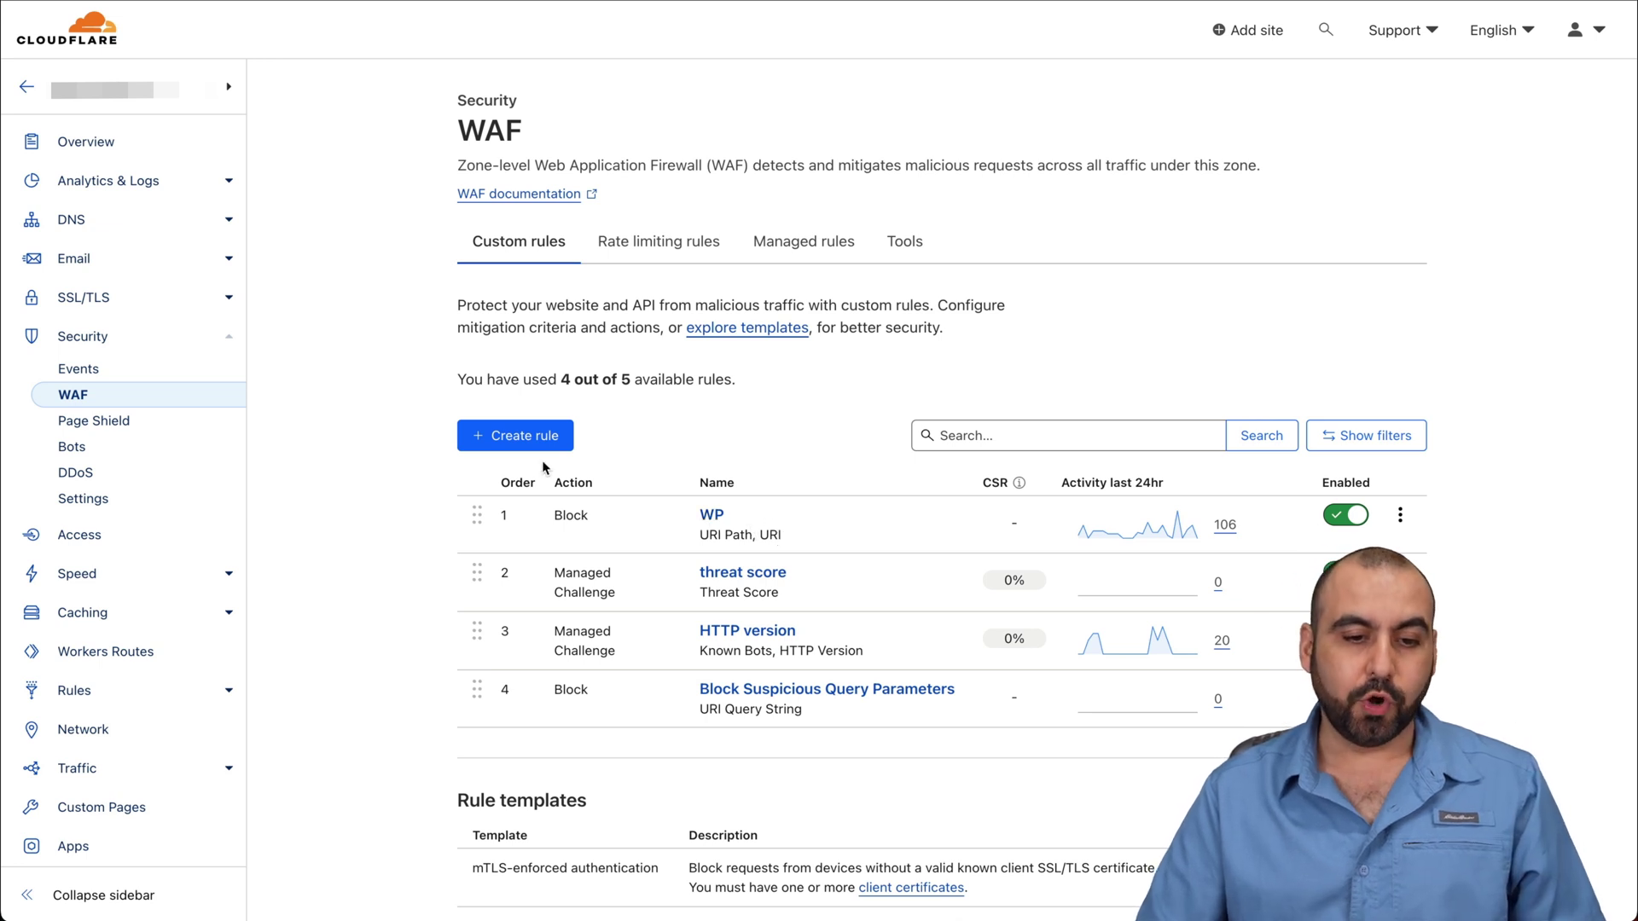
{"action": "left_click", "coordinate": [712, 515]}
{"action": "scroll", "coordinate": [719, 522], "scroll_direction": "down", "scroll_amount": 2}
{"action": "scroll", "coordinate": [719, 522], "scroll_direction": "down", "scroll_amount": 2}
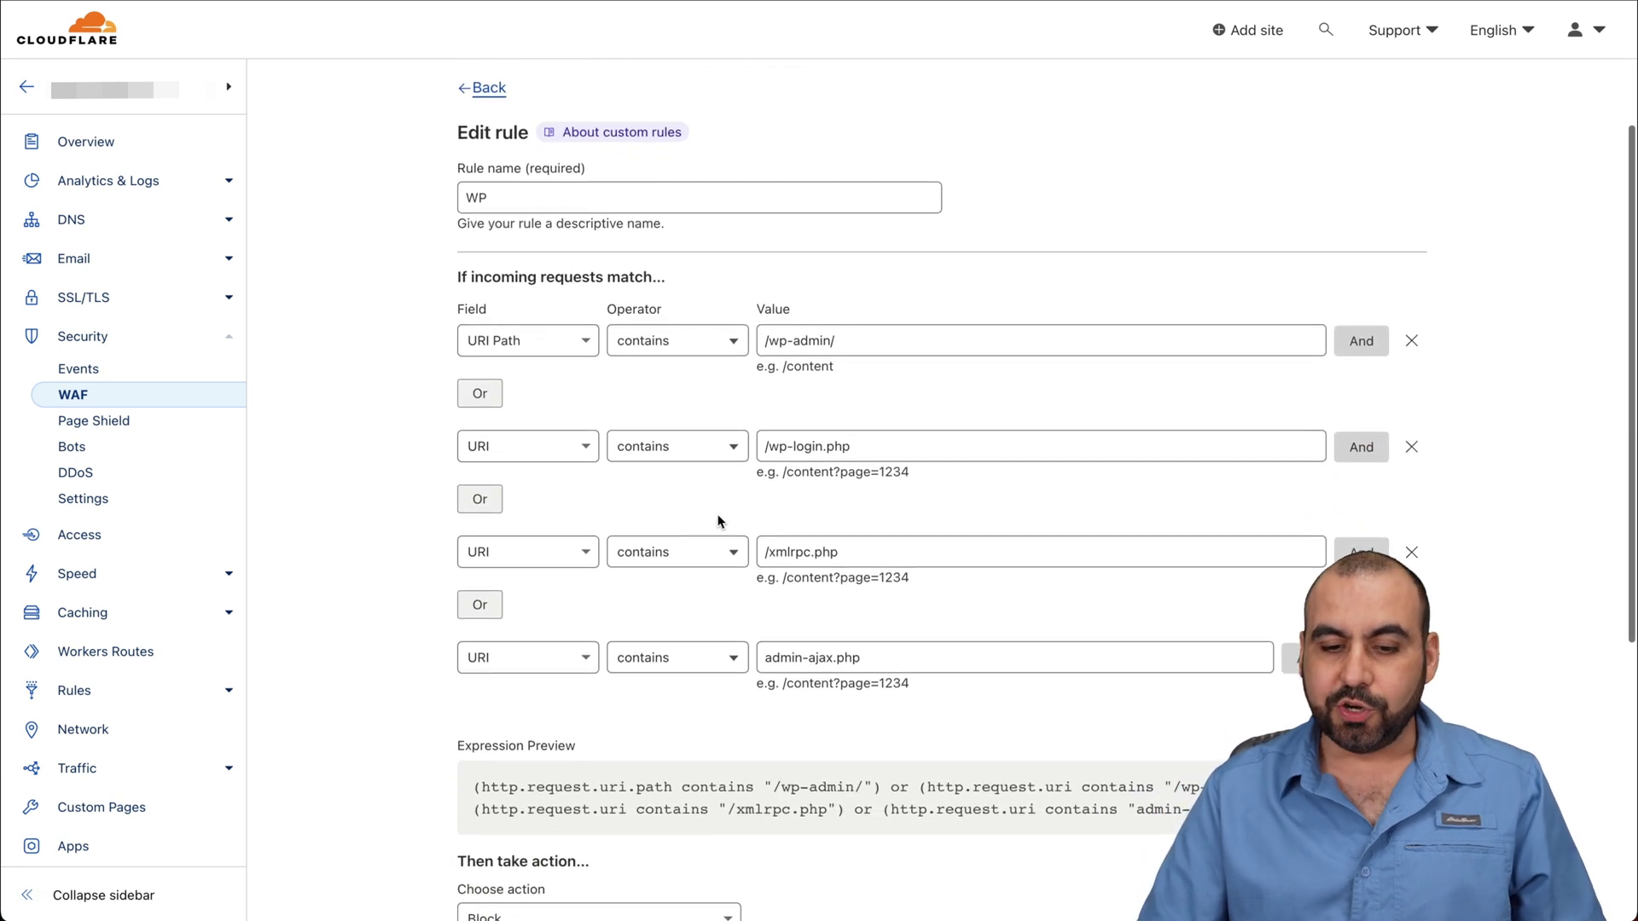
{"action": "scroll", "coordinate": [719, 521], "scroll_direction": "down", "scroll_amount": 1}
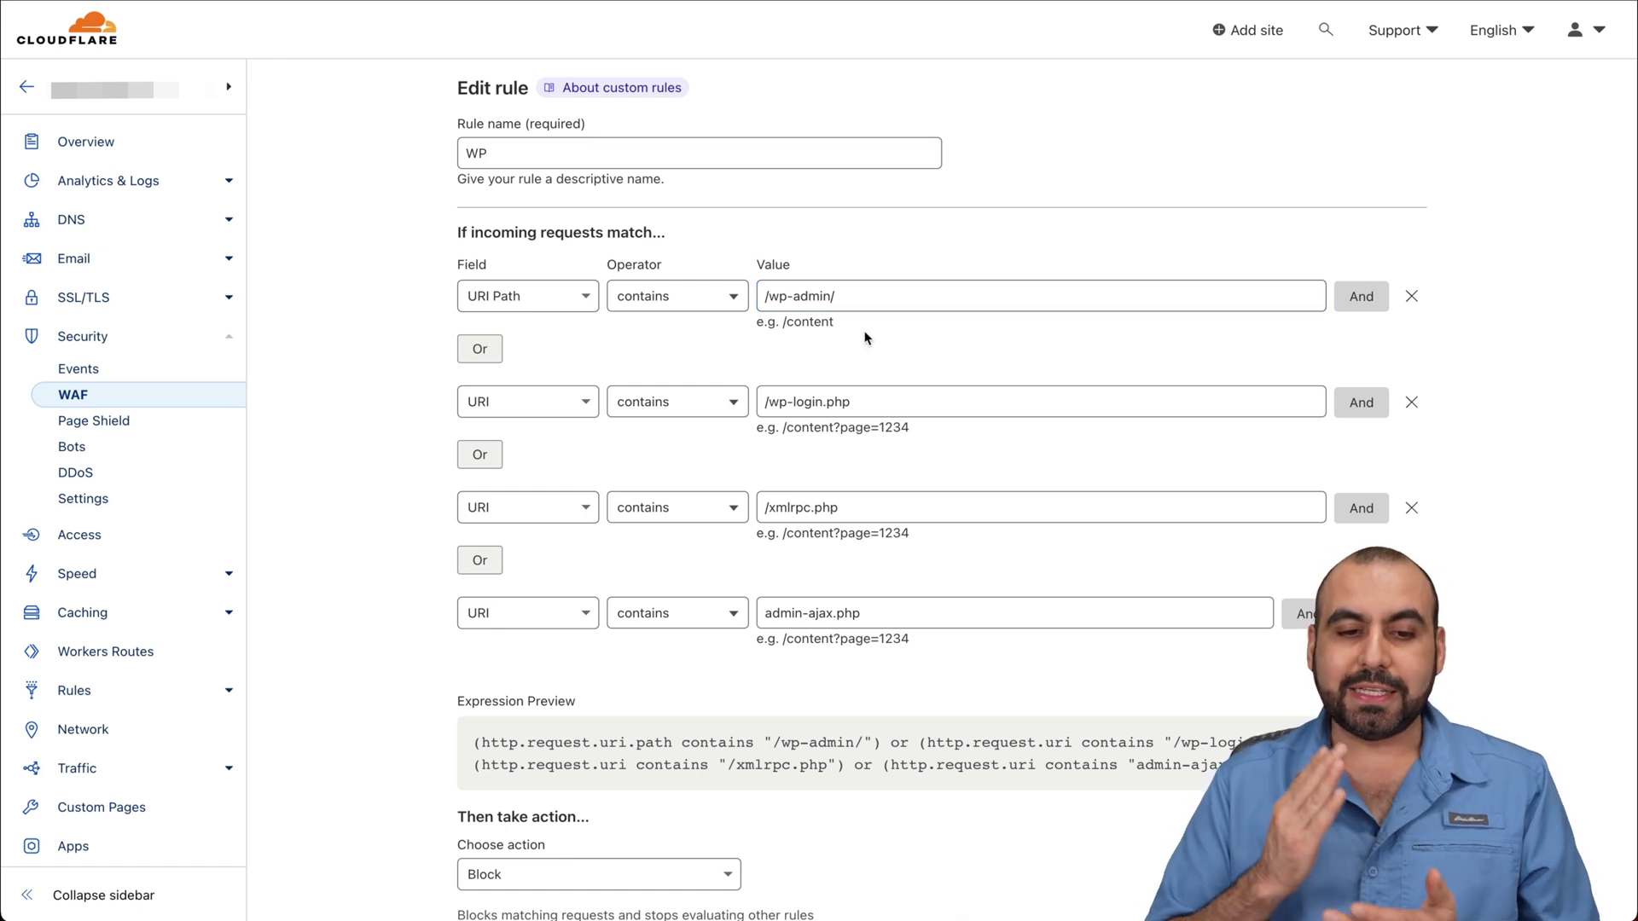
{"action": "scroll", "coordinate": [648, 726], "scroll_direction": "down", "scroll_amount": 3}
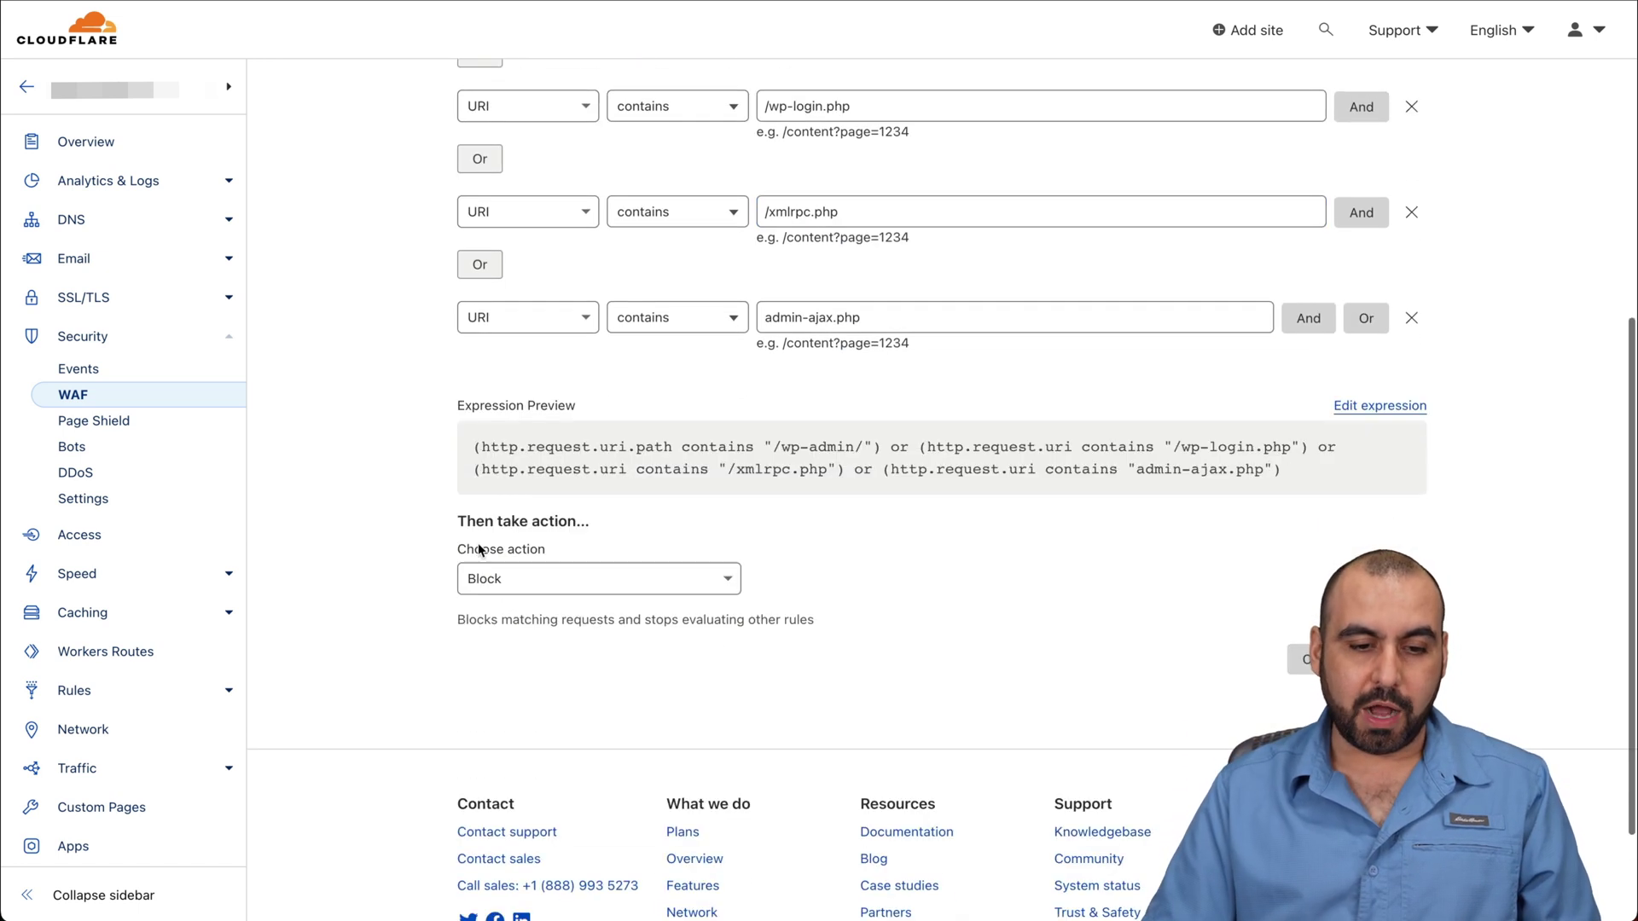
{"action": "left_click", "coordinate": [510, 585]}
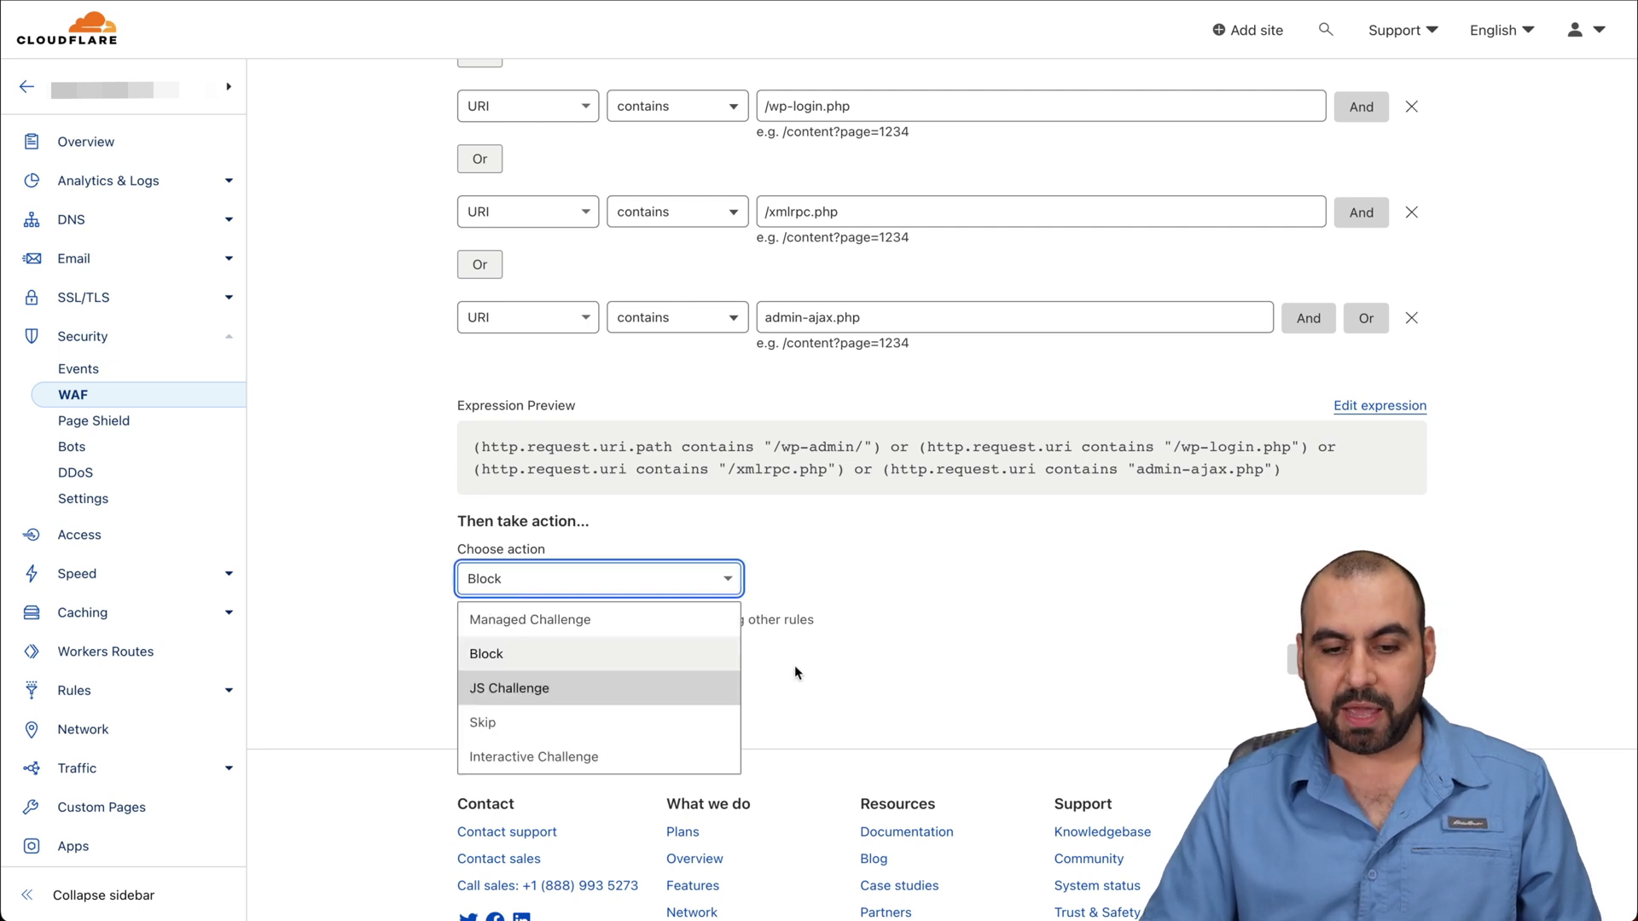
{"action": "scroll", "coordinate": [795, 664], "scroll_direction": "up", "scroll_amount": 1}
{"action": "left_click", "coordinate": [820, 654]}
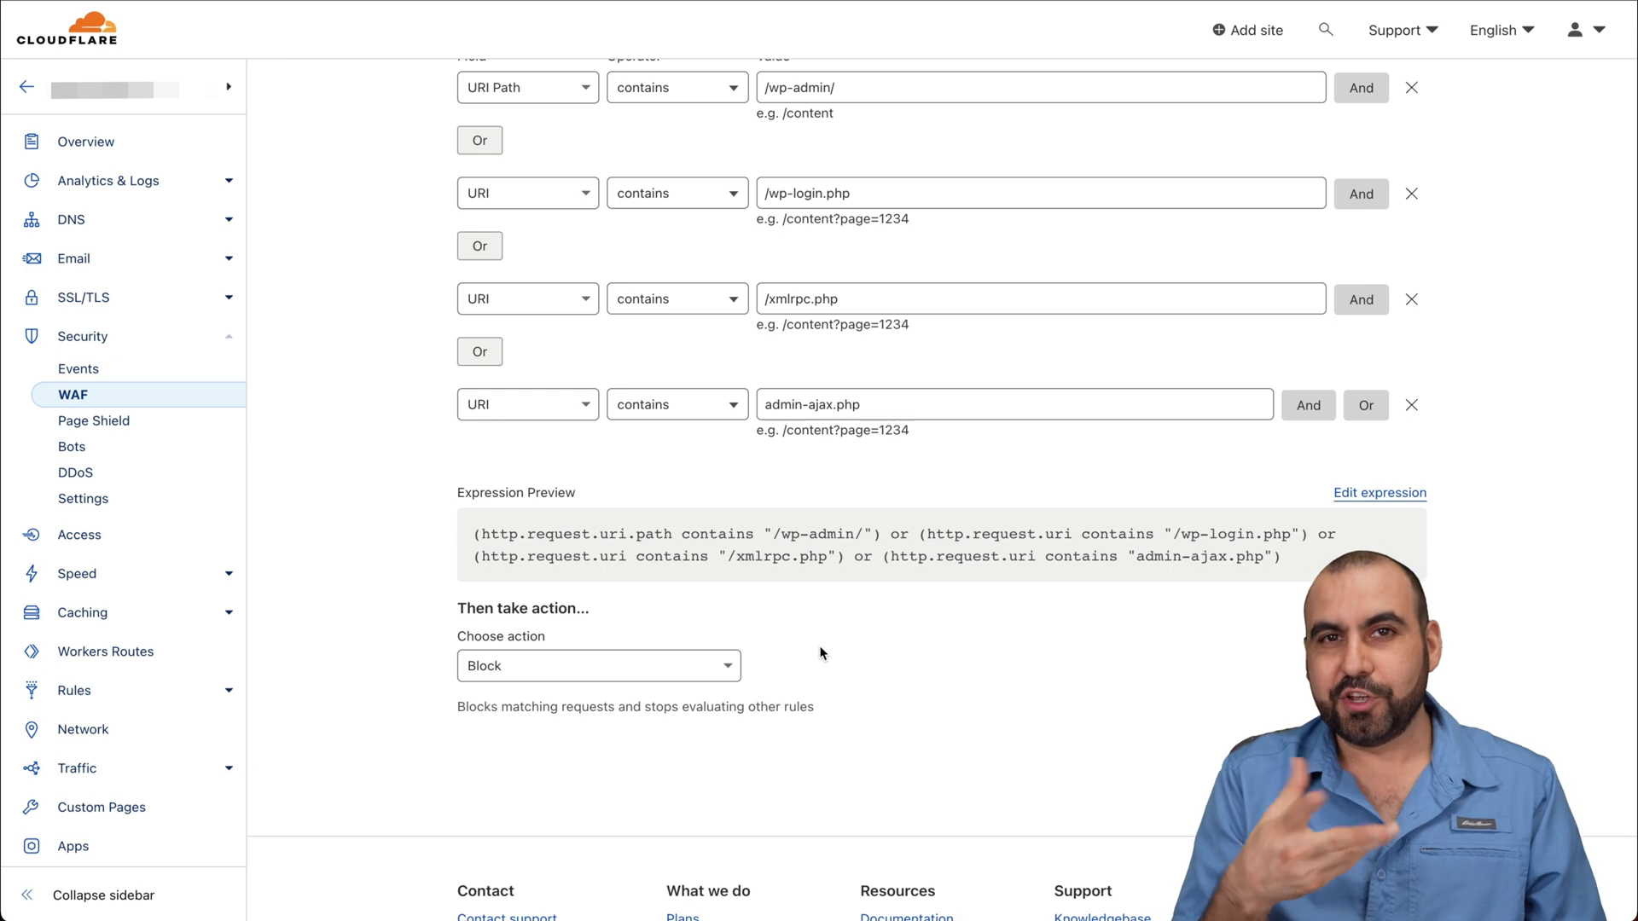
{"action": "scroll", "coordinate": [821, 654], "scroll_direction": "up", "scroll_amount": 3}
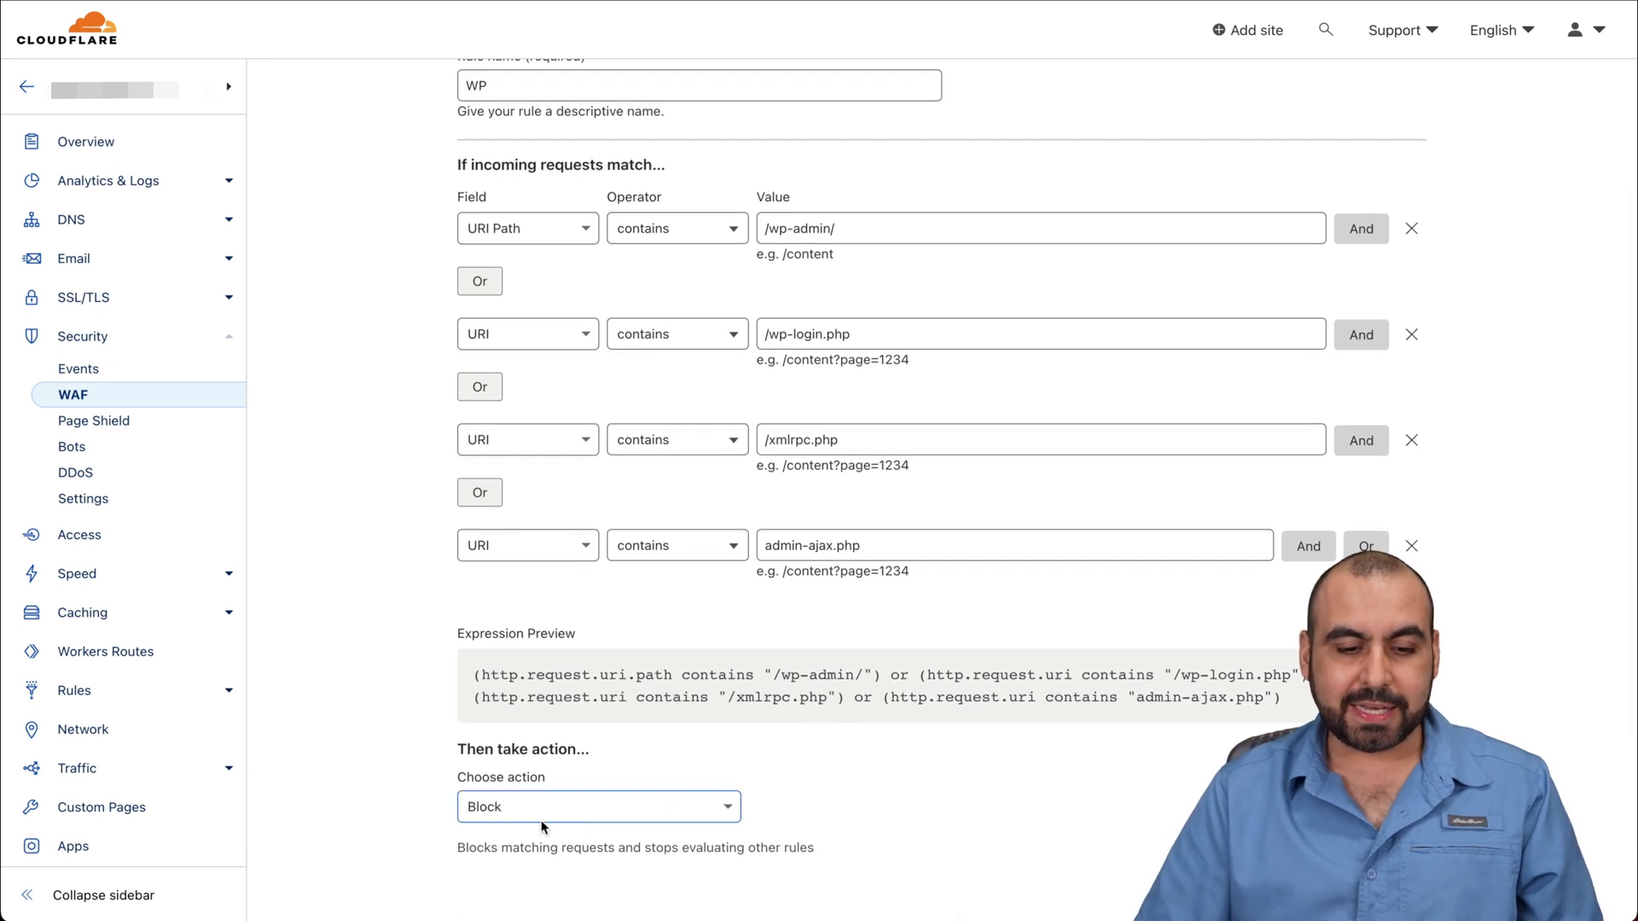
{"action": "scroll", "coordinate": [800, 801], "scroll_direction": "up", "scroll_amount": 2}
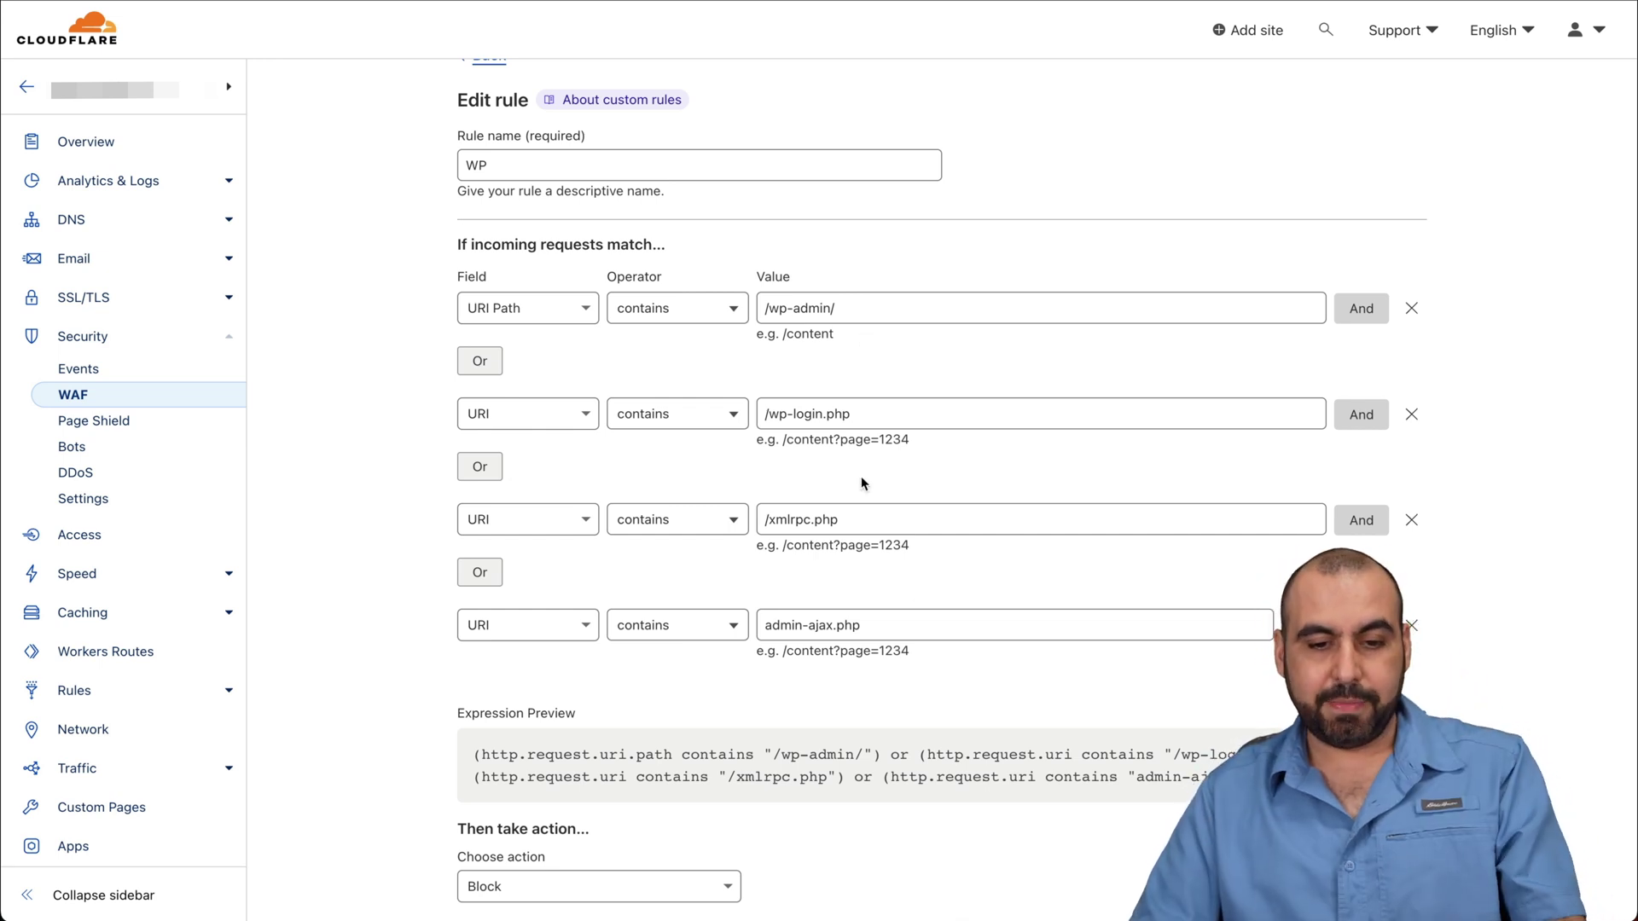
{"action": "left_click", "coordinate": [822, 524]}
{"action": "left_click", "coordinate": [767, 625]}
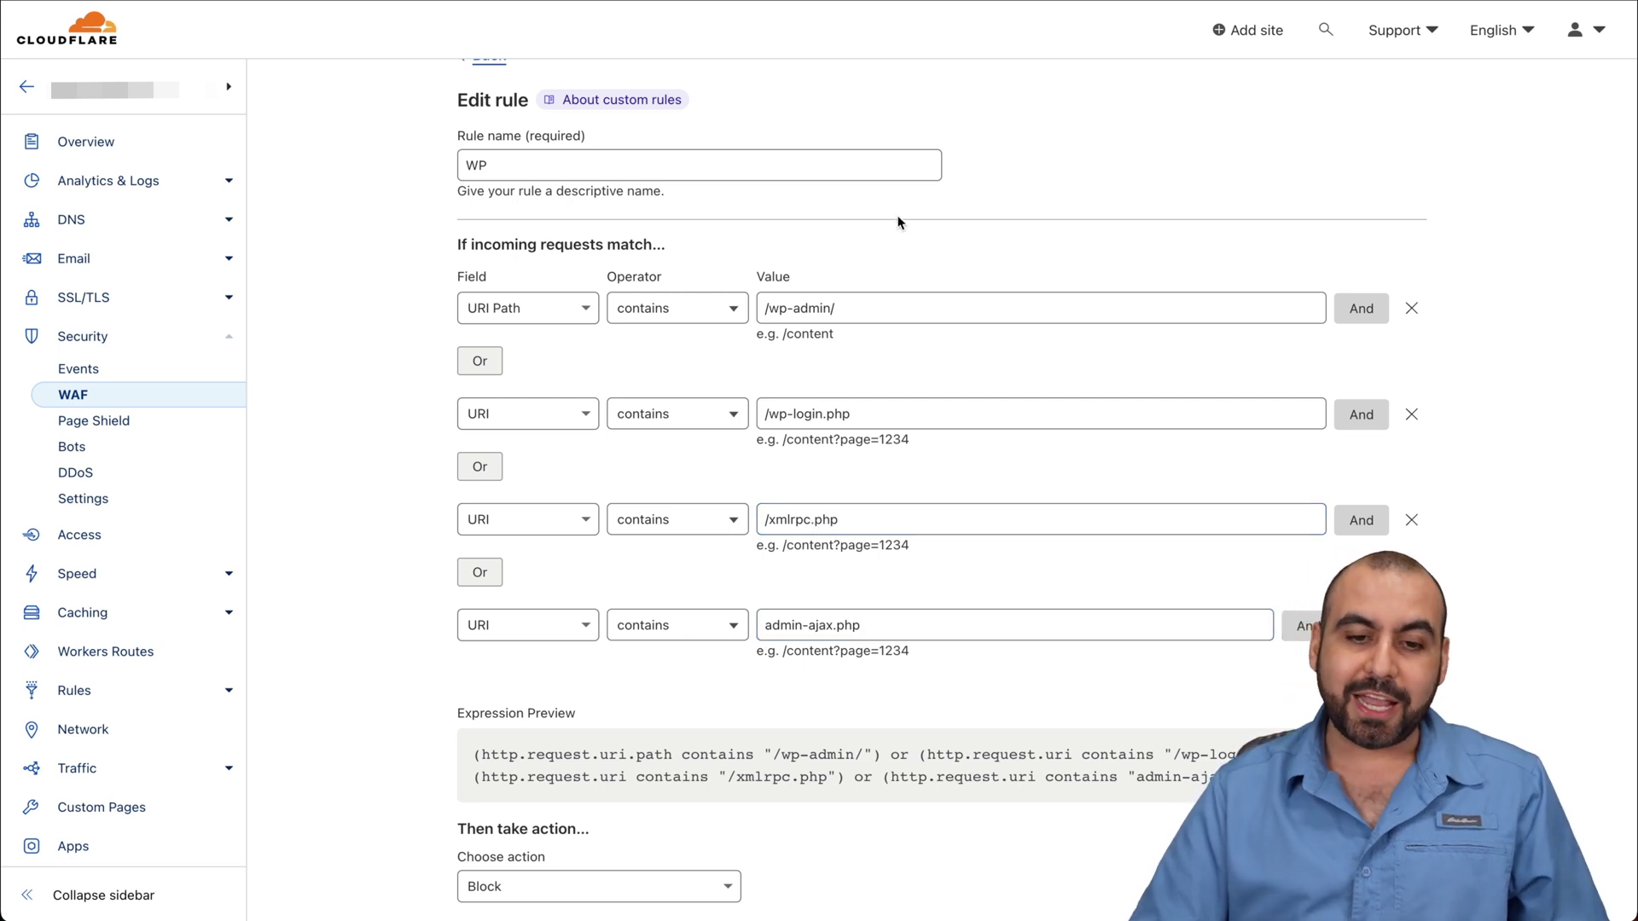
{"action": "left_click", "coordinate": [782, 414]}
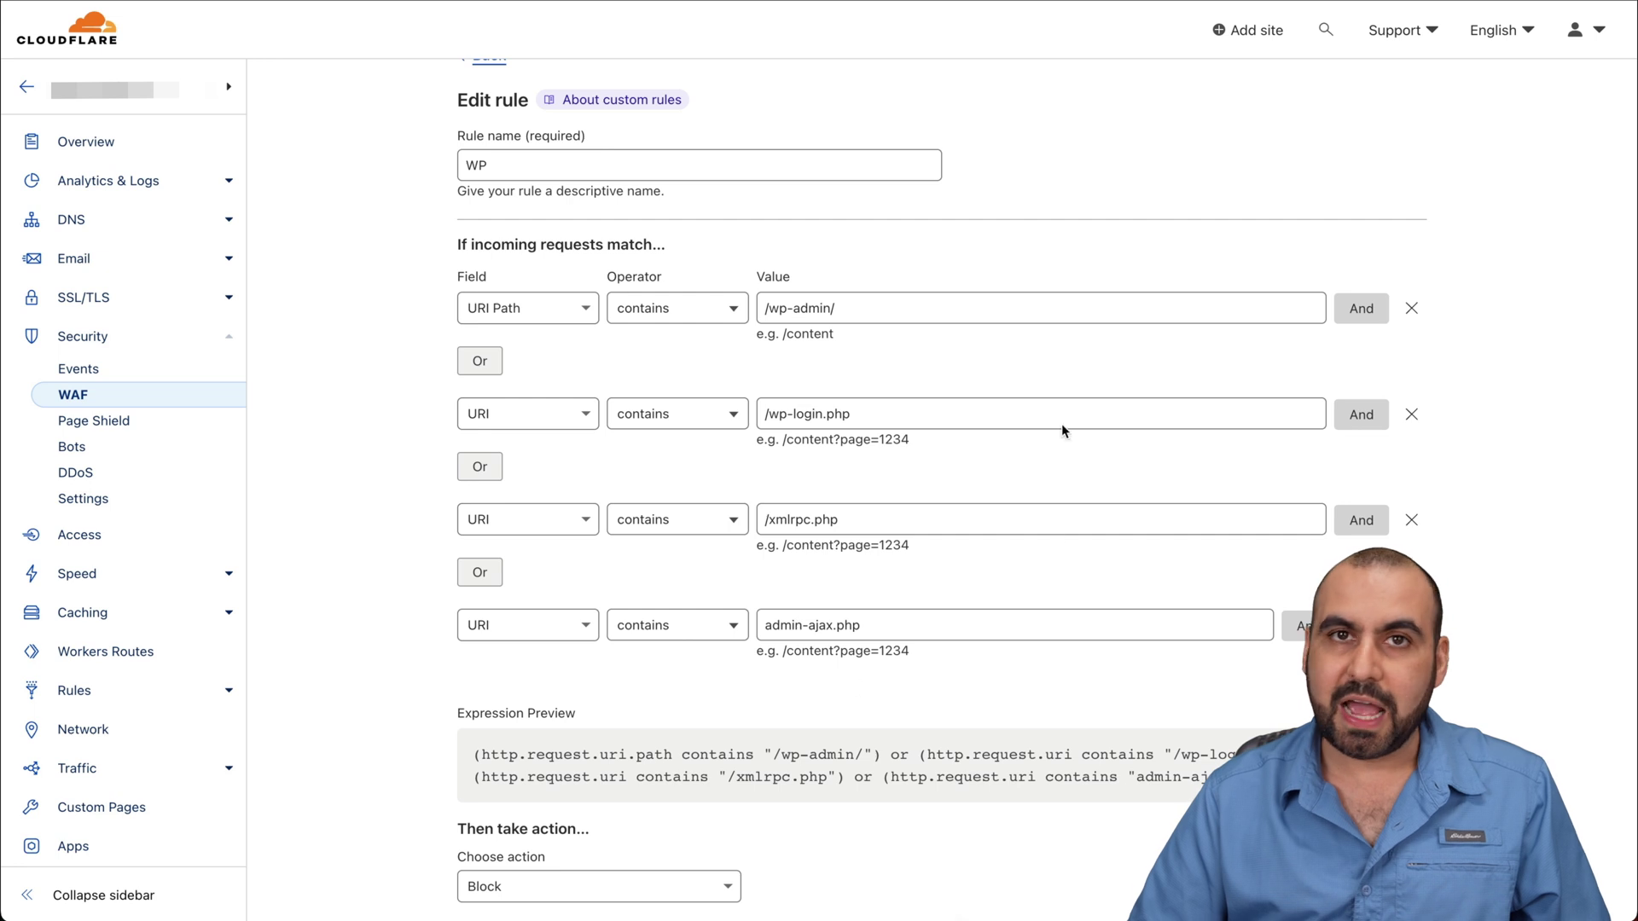
{"action": "left_click", "coordinate": [955, 625]}
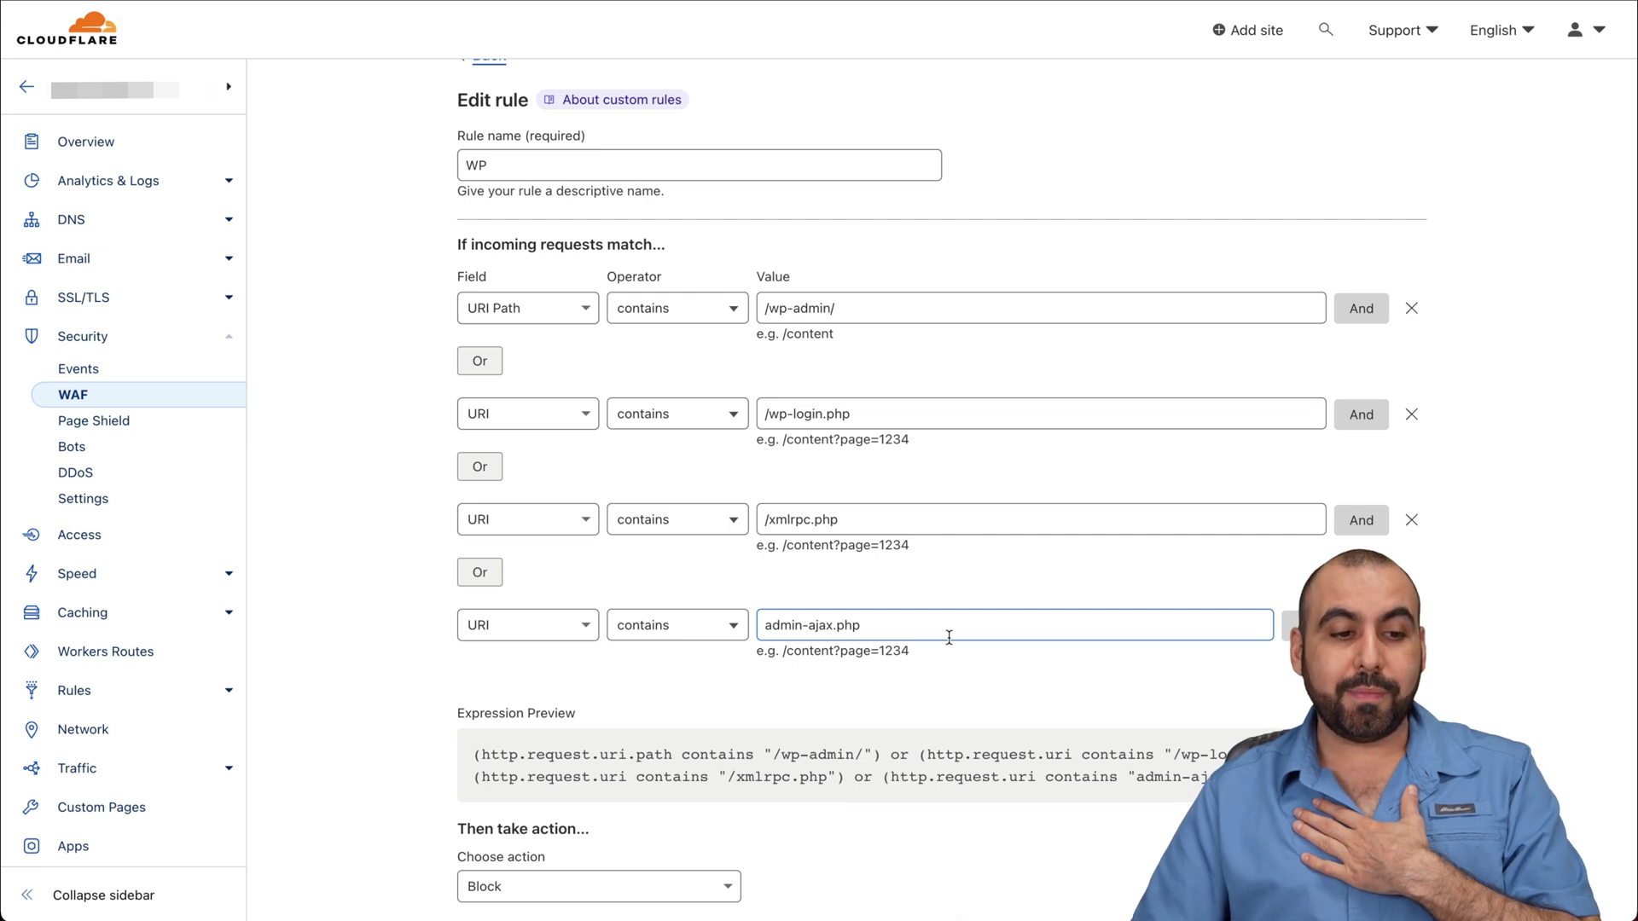
{"action": "scroll", "coordinate": [904, 512], "scroll_direction": "up", "scroll_amount": 3}
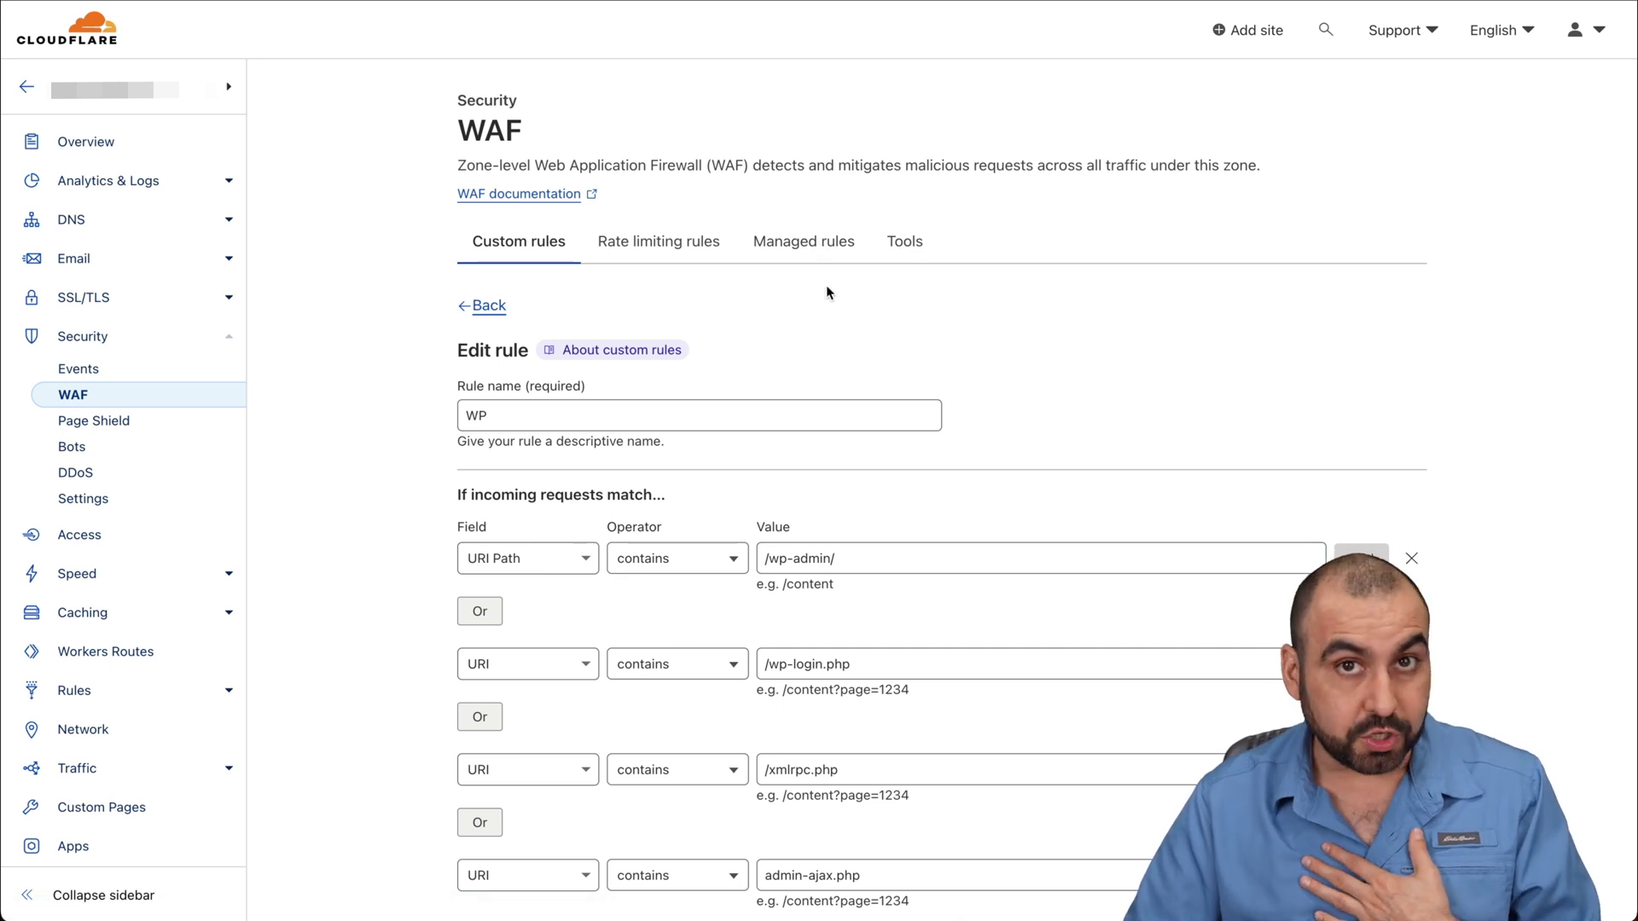
{"action": "scroll", "coordinate": [826, 285], "scroll_direction": "down", "scroll_amount": 3}
{"action": "scroll", "coordinate": [776, 472], "scroll_direction": "down", "scroll_amount": 2}
{"action": "left_click", "coordinate": [597, 719]}
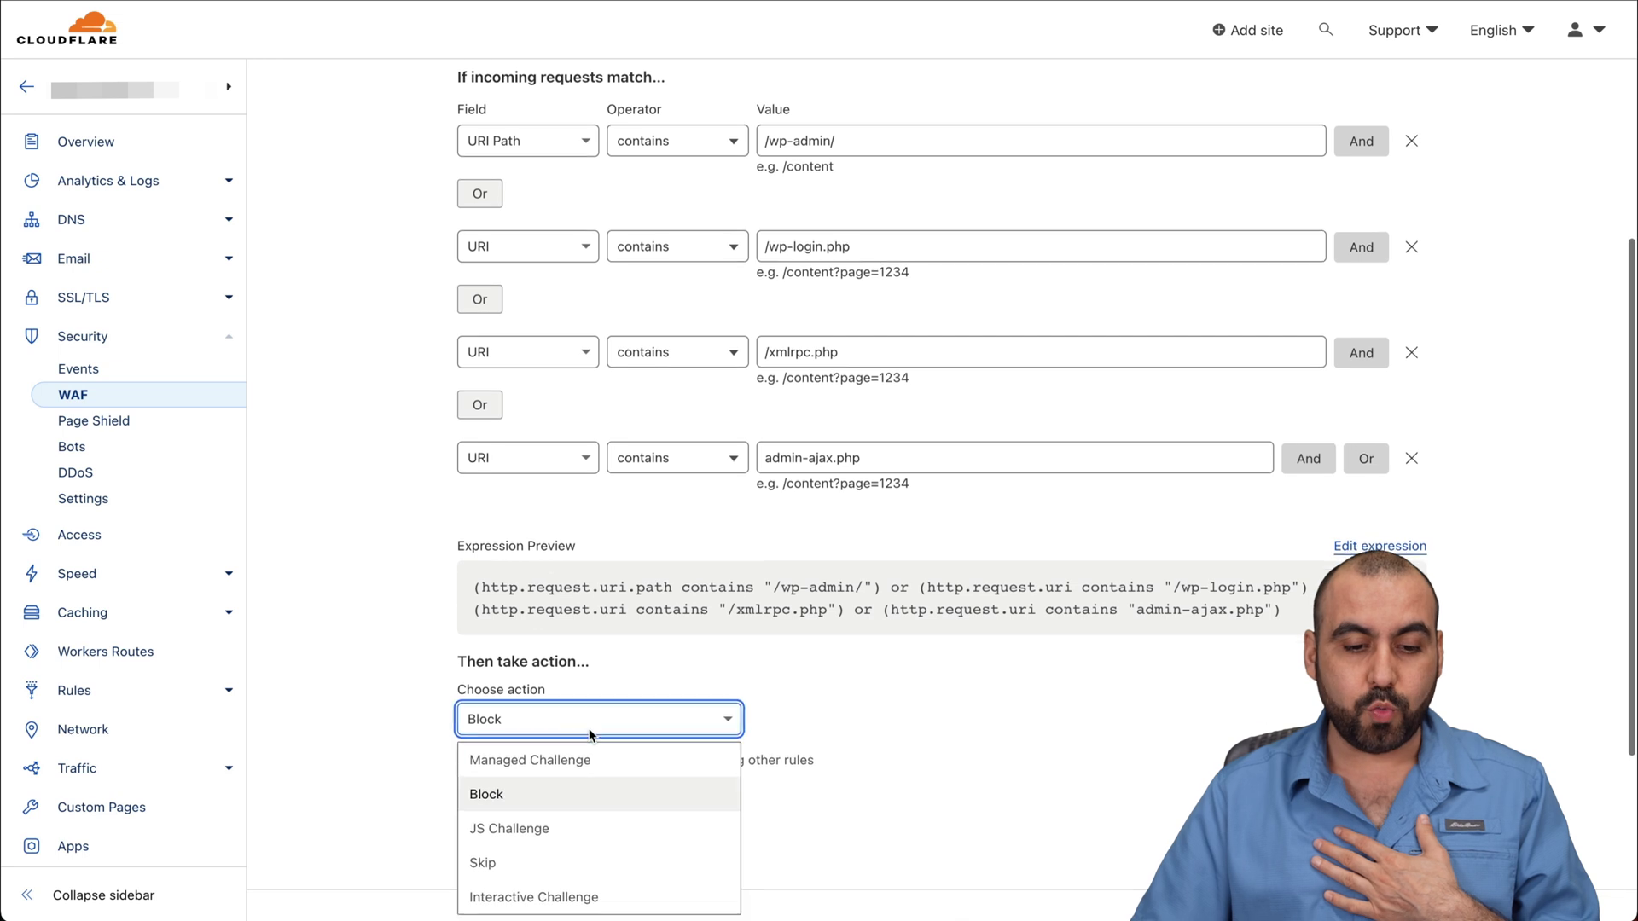
{"action": "left_click", "coordinate": [597, 794]}
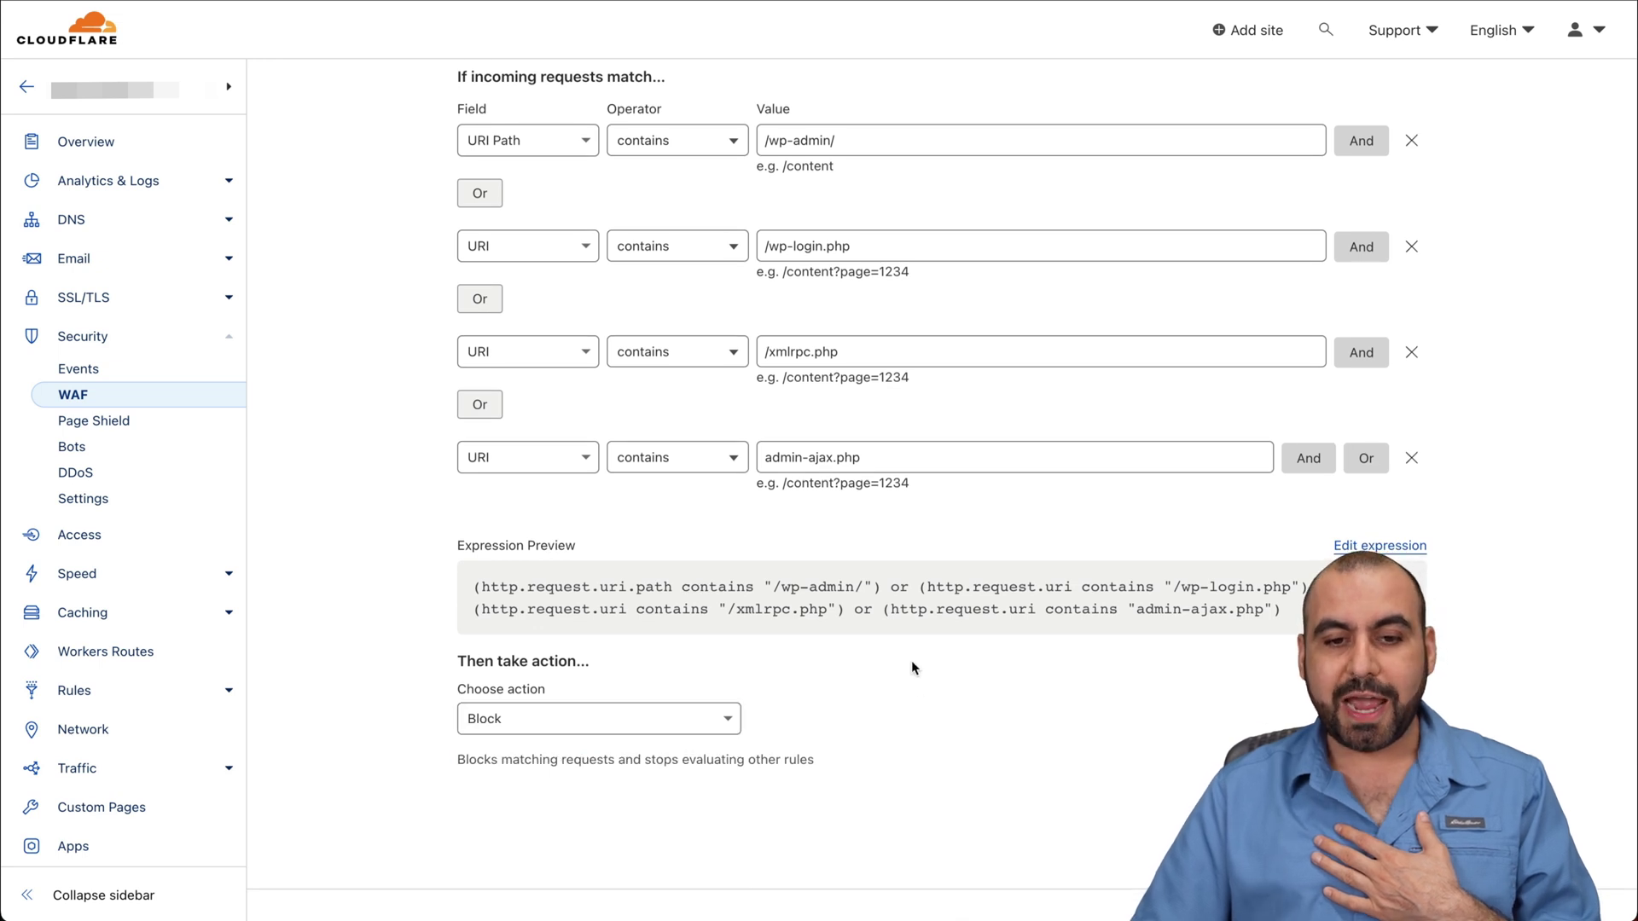
{"action": "scroll", "coordinate": [870, 512], "scroll_direction": "up", "scroll_amount": 2}
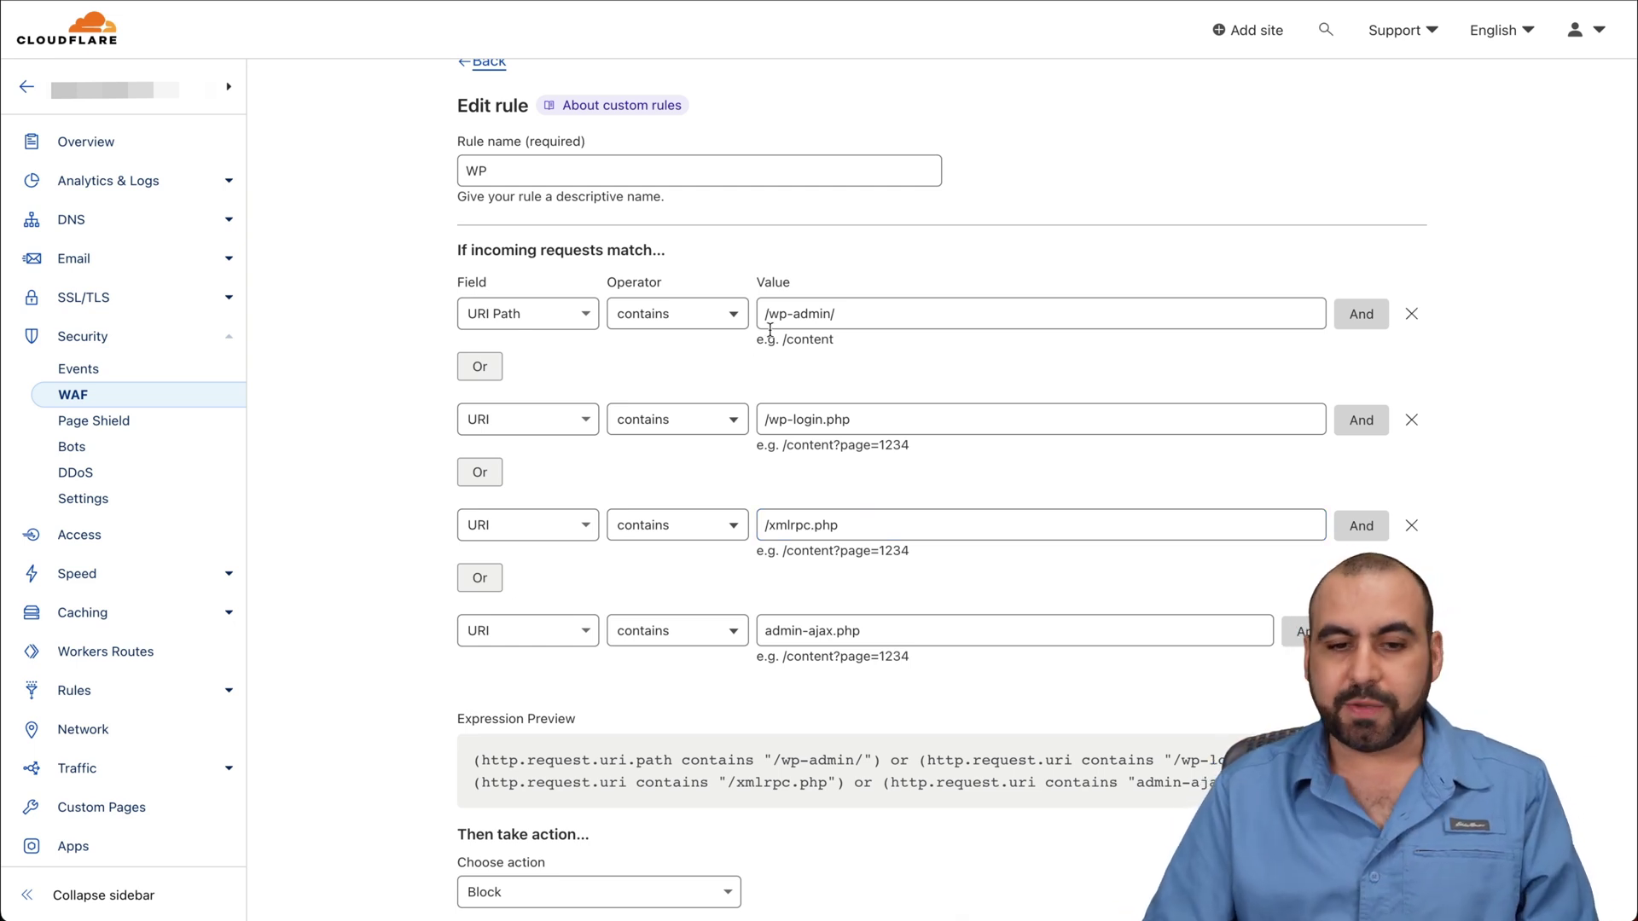
{"action": "scroll", "coordinate": [823, 322], "scroll_direction": "down", "scroll_amount": 2}
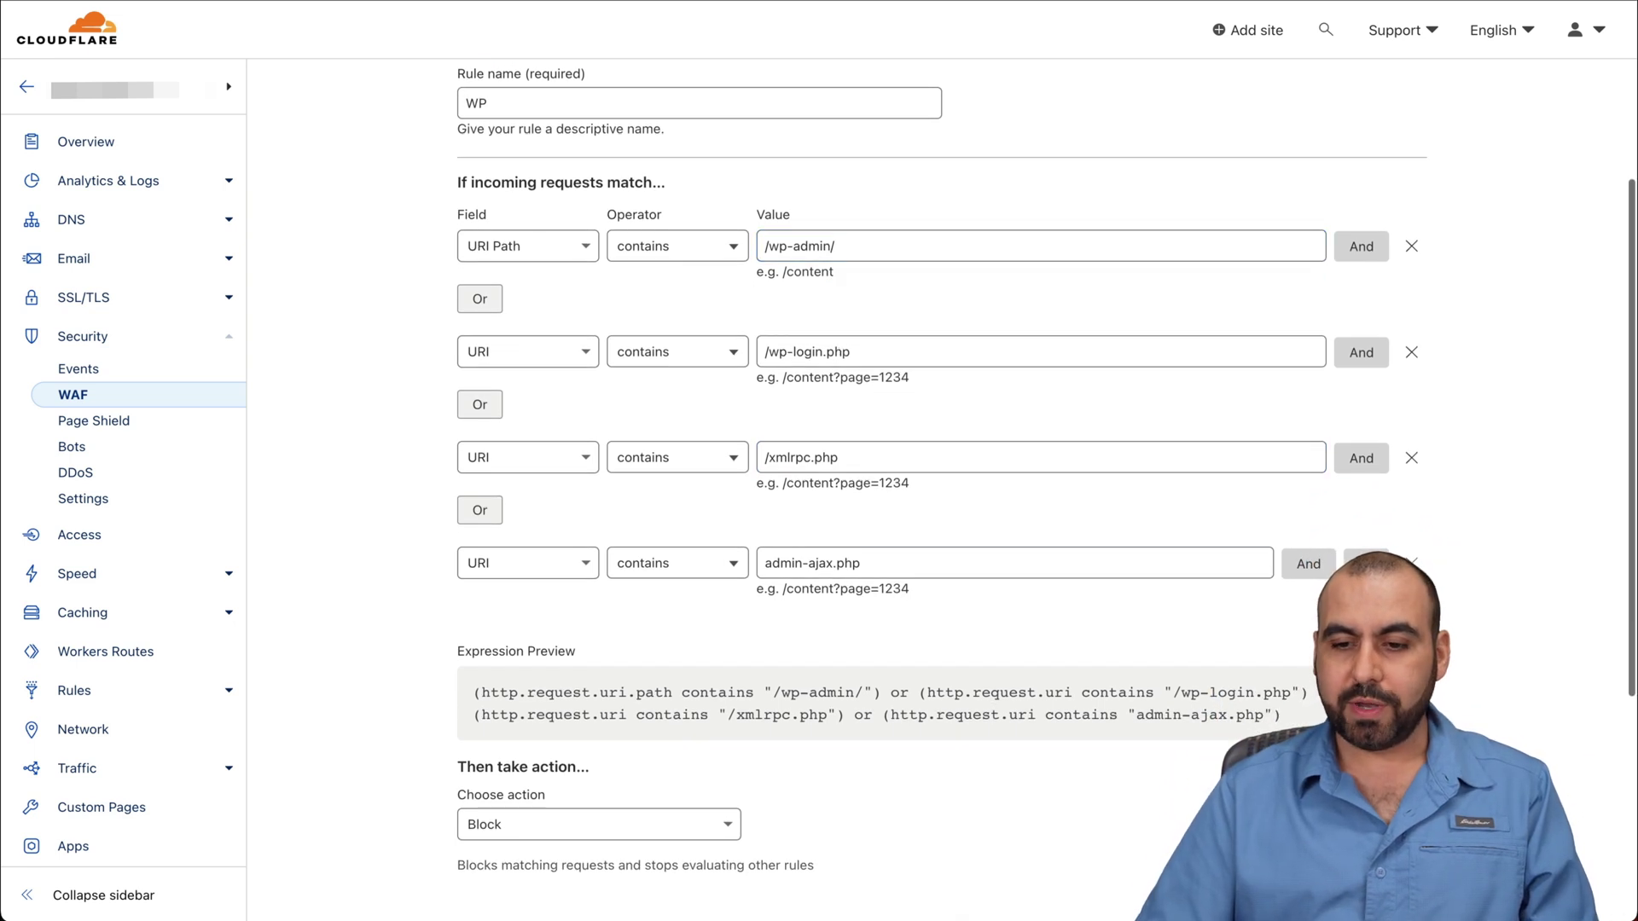
Step: Add an OR condition to the WP rule: URI Path contains 'admin'
{"action": "left_click", "coordinate": [1359, 563]}
{"action": "scroll", "coordinate": [1073, 645], "scroll_direction": "down", "scroll_amount": 5}
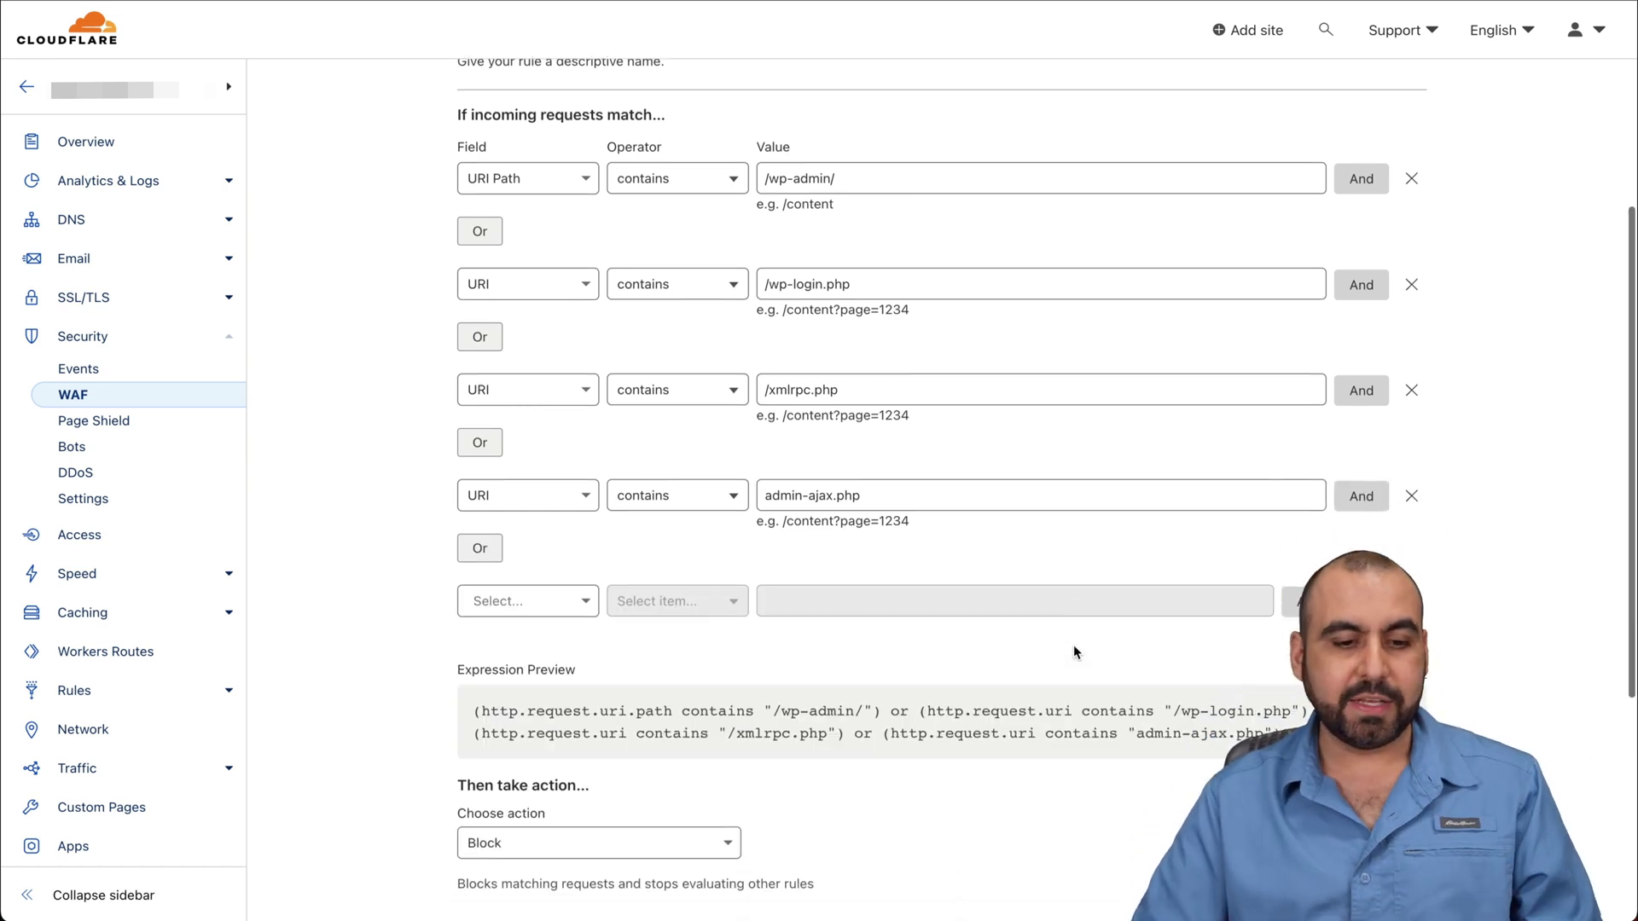
{"action": "left_click", "coordinate": [556, 448]}
{"action": "type", "text": "ur"}
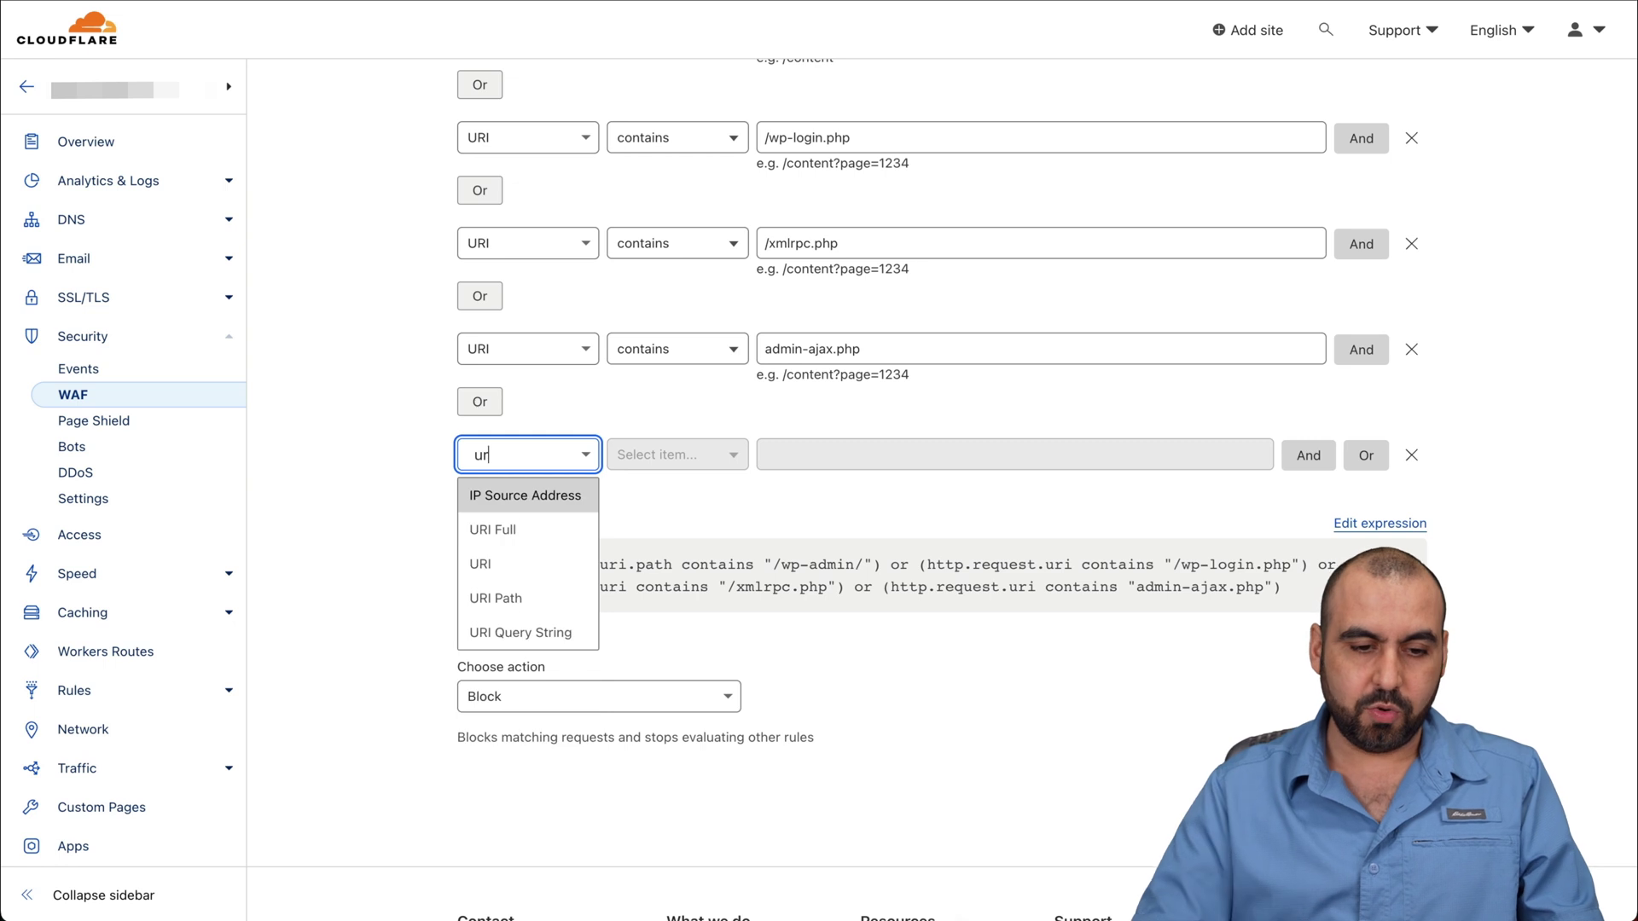
{"action": "left_click", "coordinate": [541, 598]}
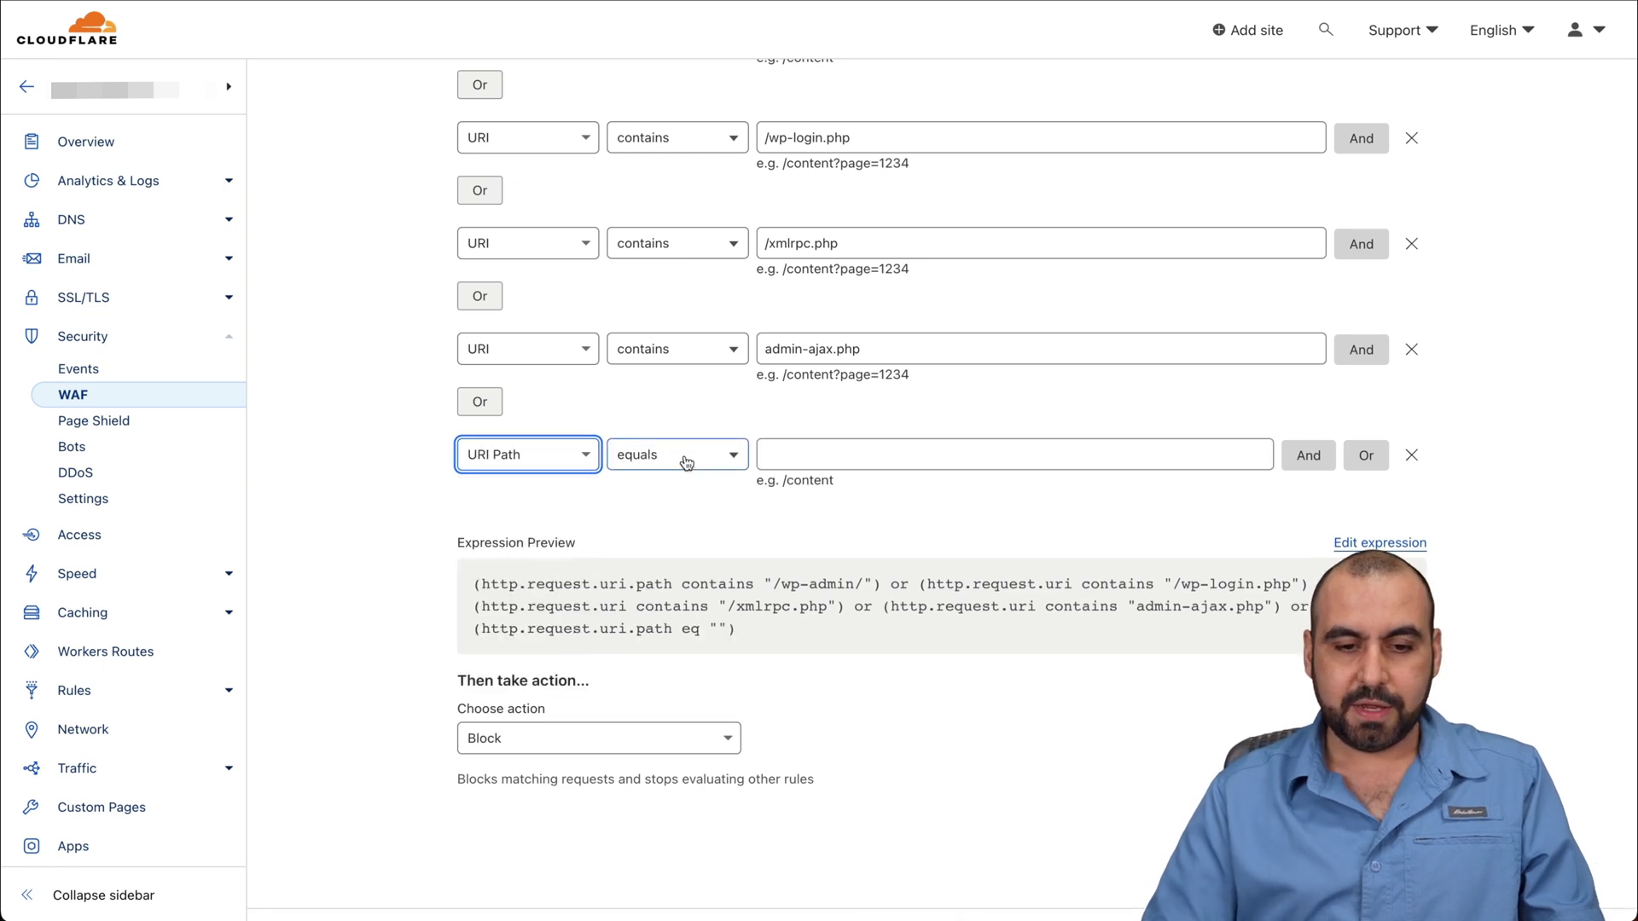
{"action": "left_click", "coordinate": [672, 455]}
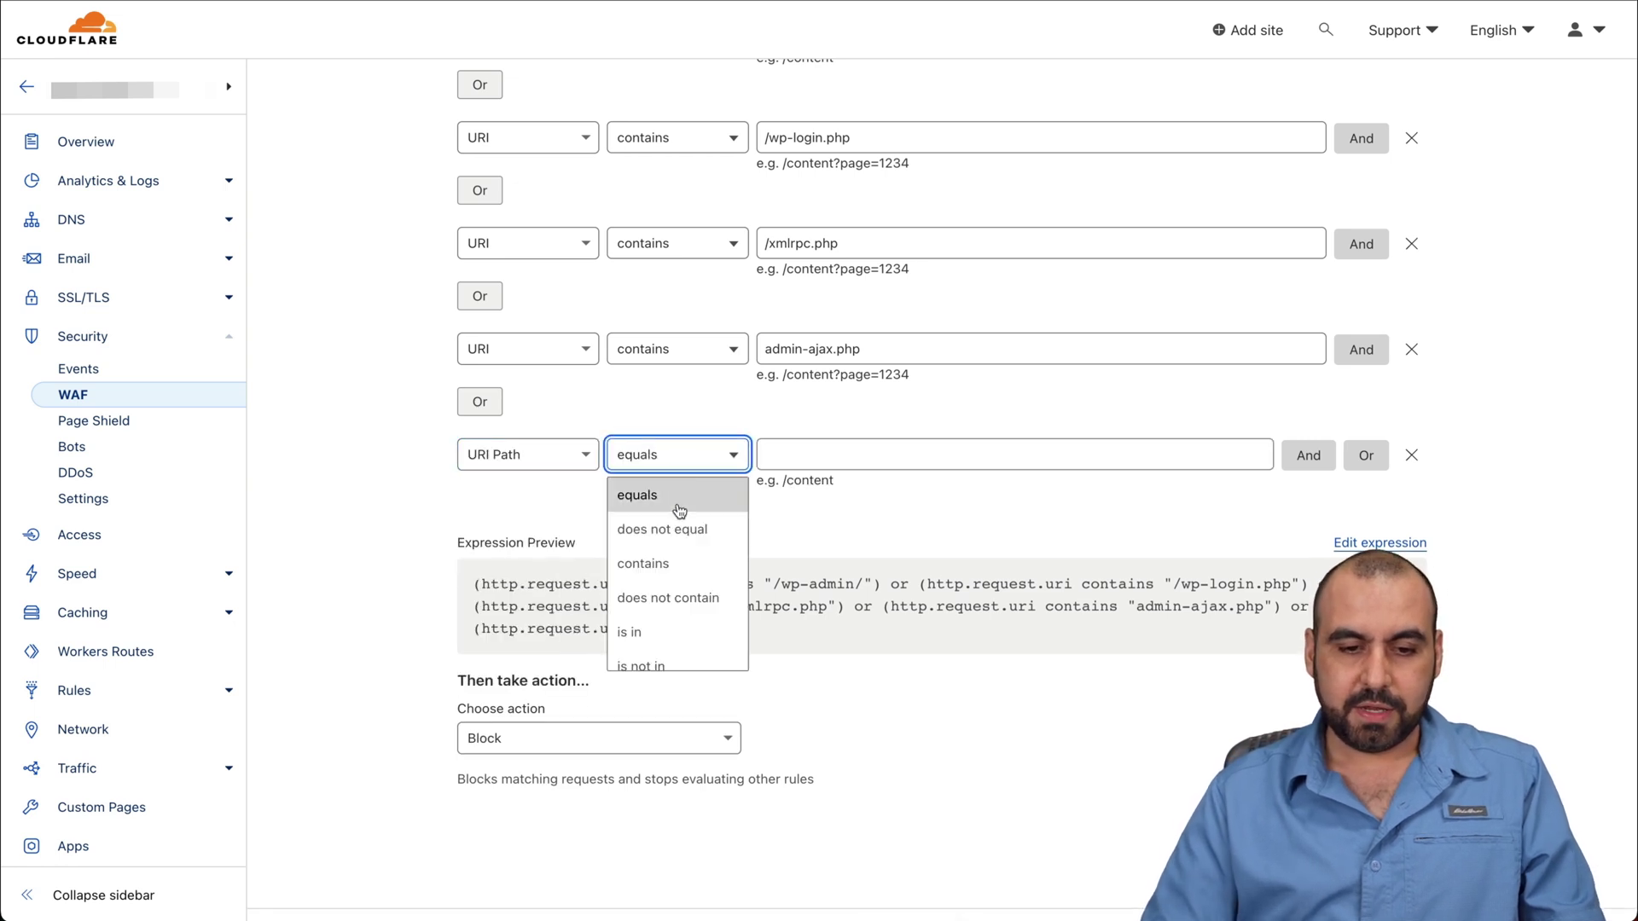
{"action": "left_click", "coordinate": [682, 563]}
{"action": "left_click", "coordinate": [809, 465]}
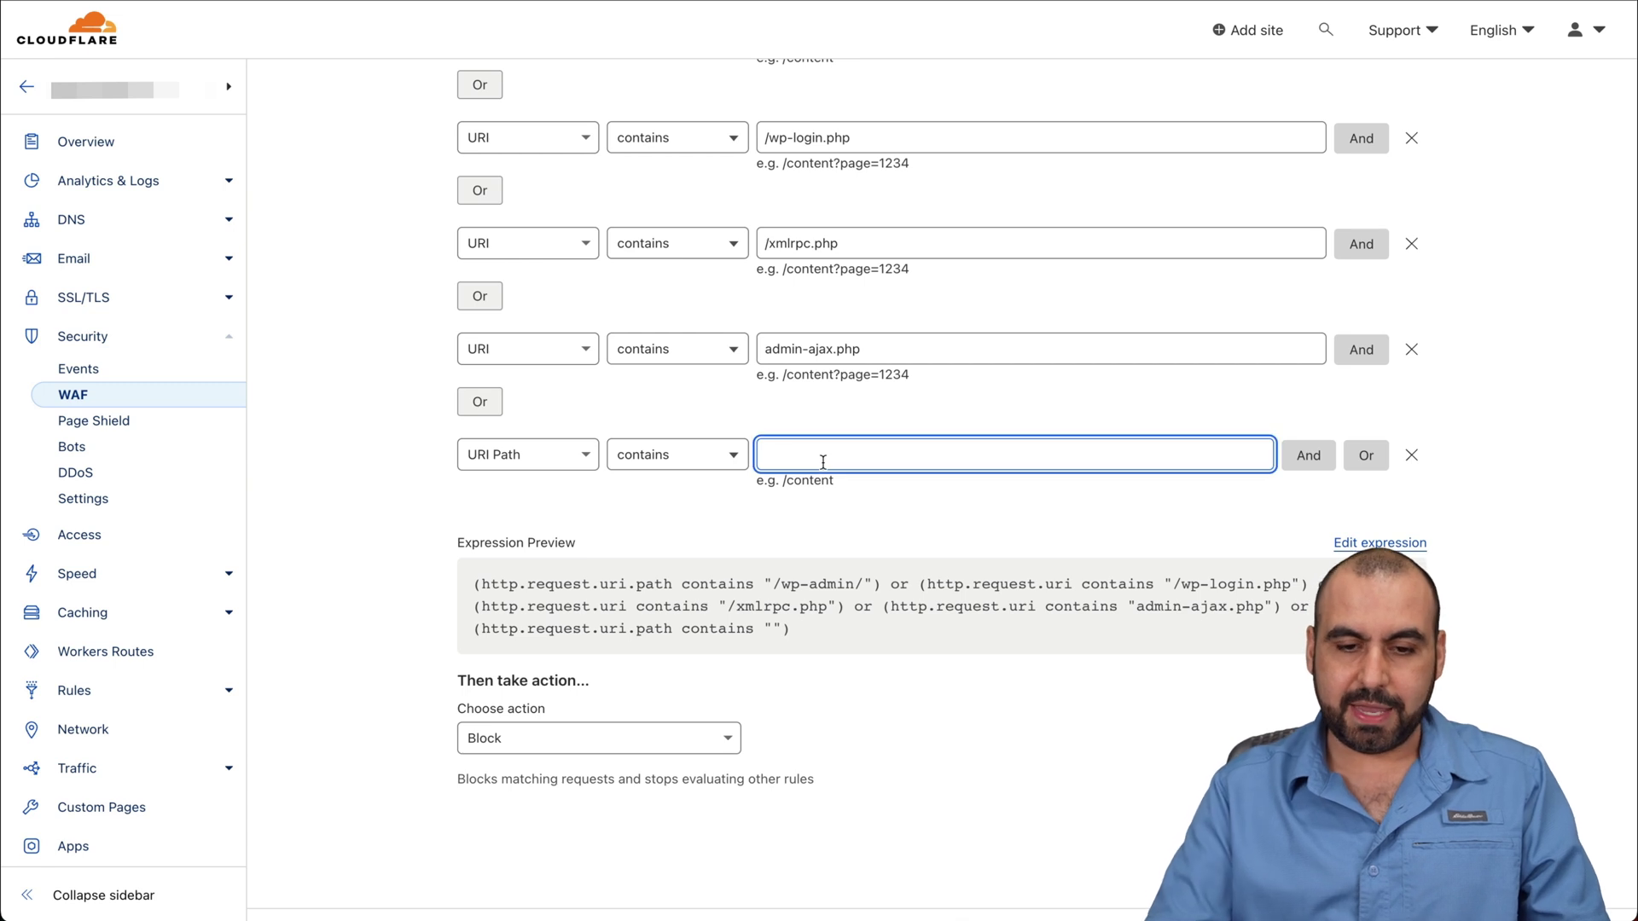
{"action": "type", "text": "admin"}
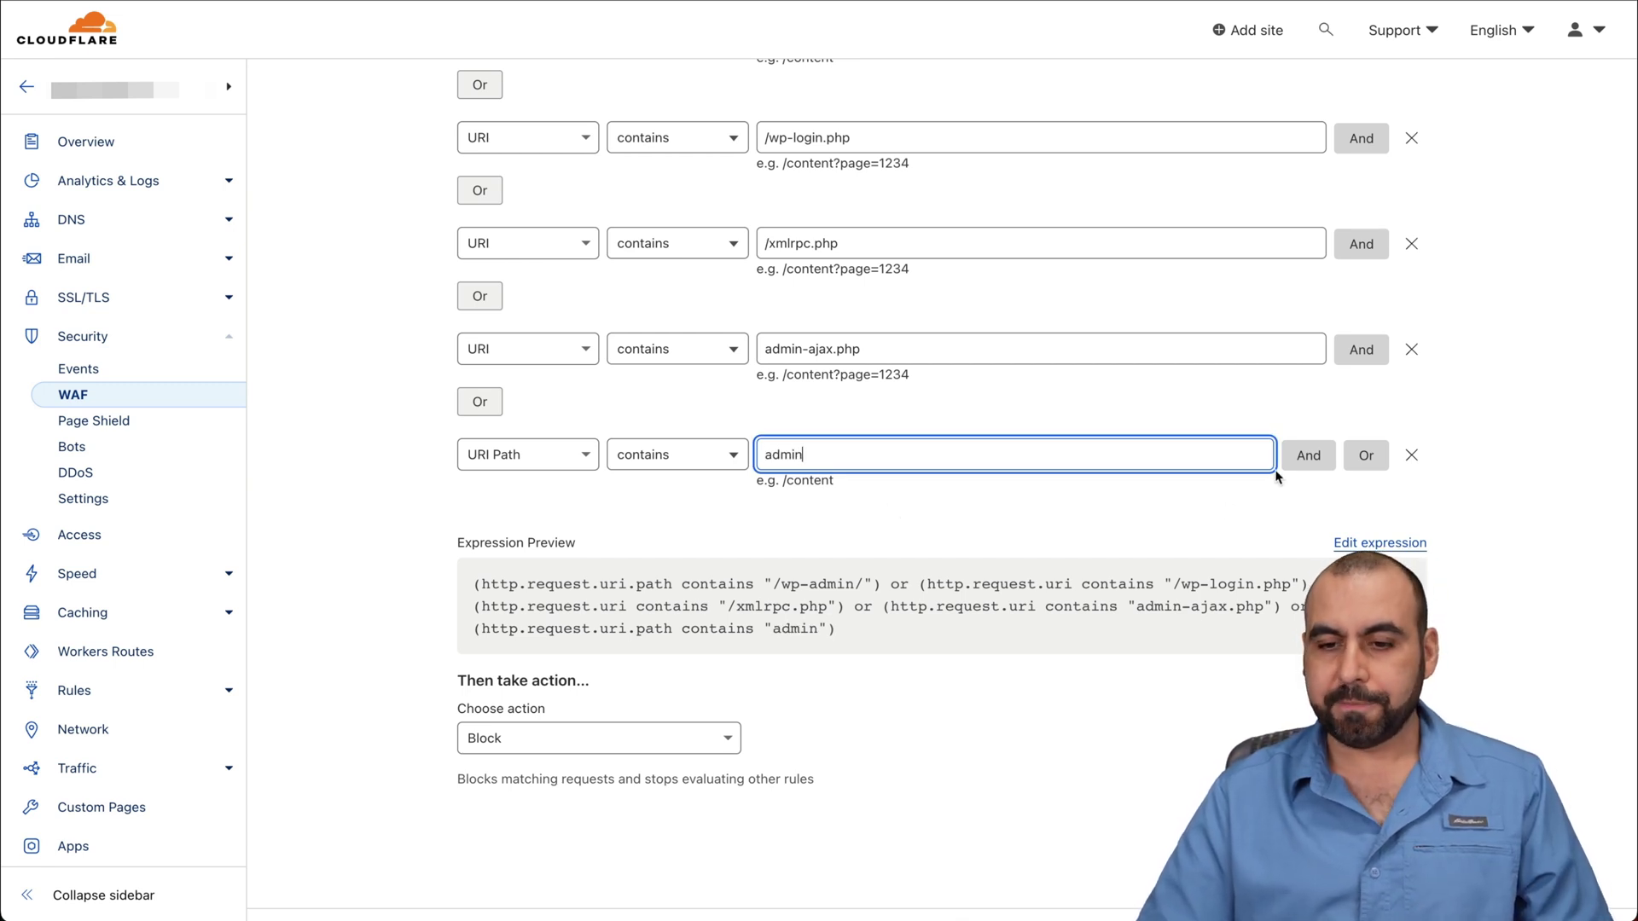
{"action": "left_click", "coordinate": [1223, 496]}
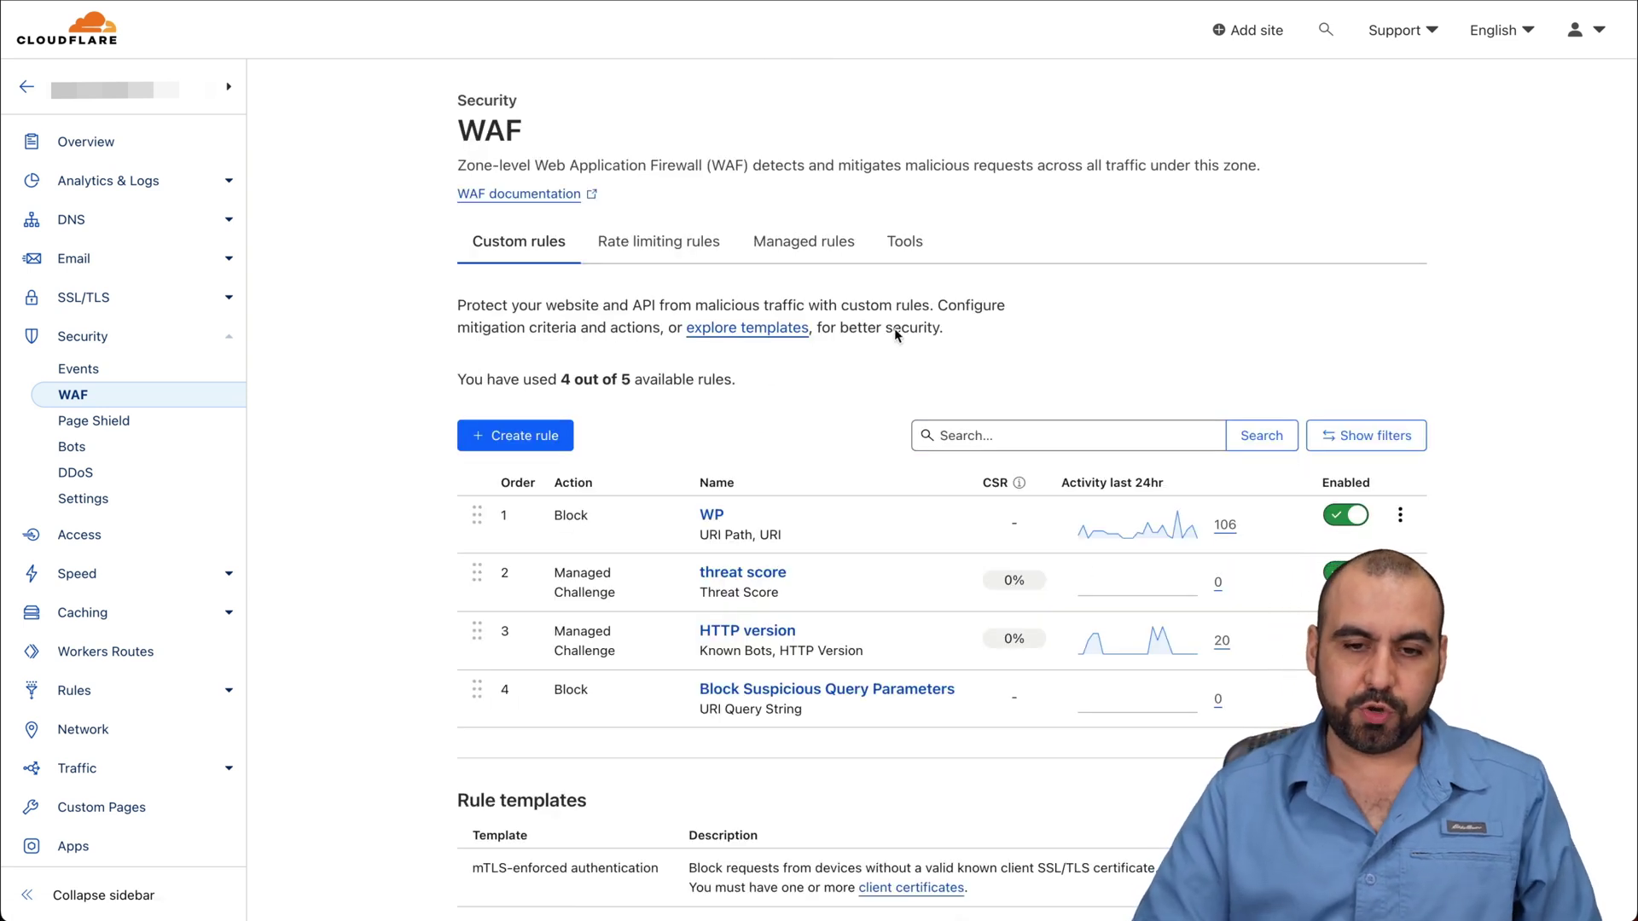
Step: Delete the 187.149.74.4 allow entry from the WAF IP Access Rules
{"action": "left_click", "coordinate": [904, 242]}
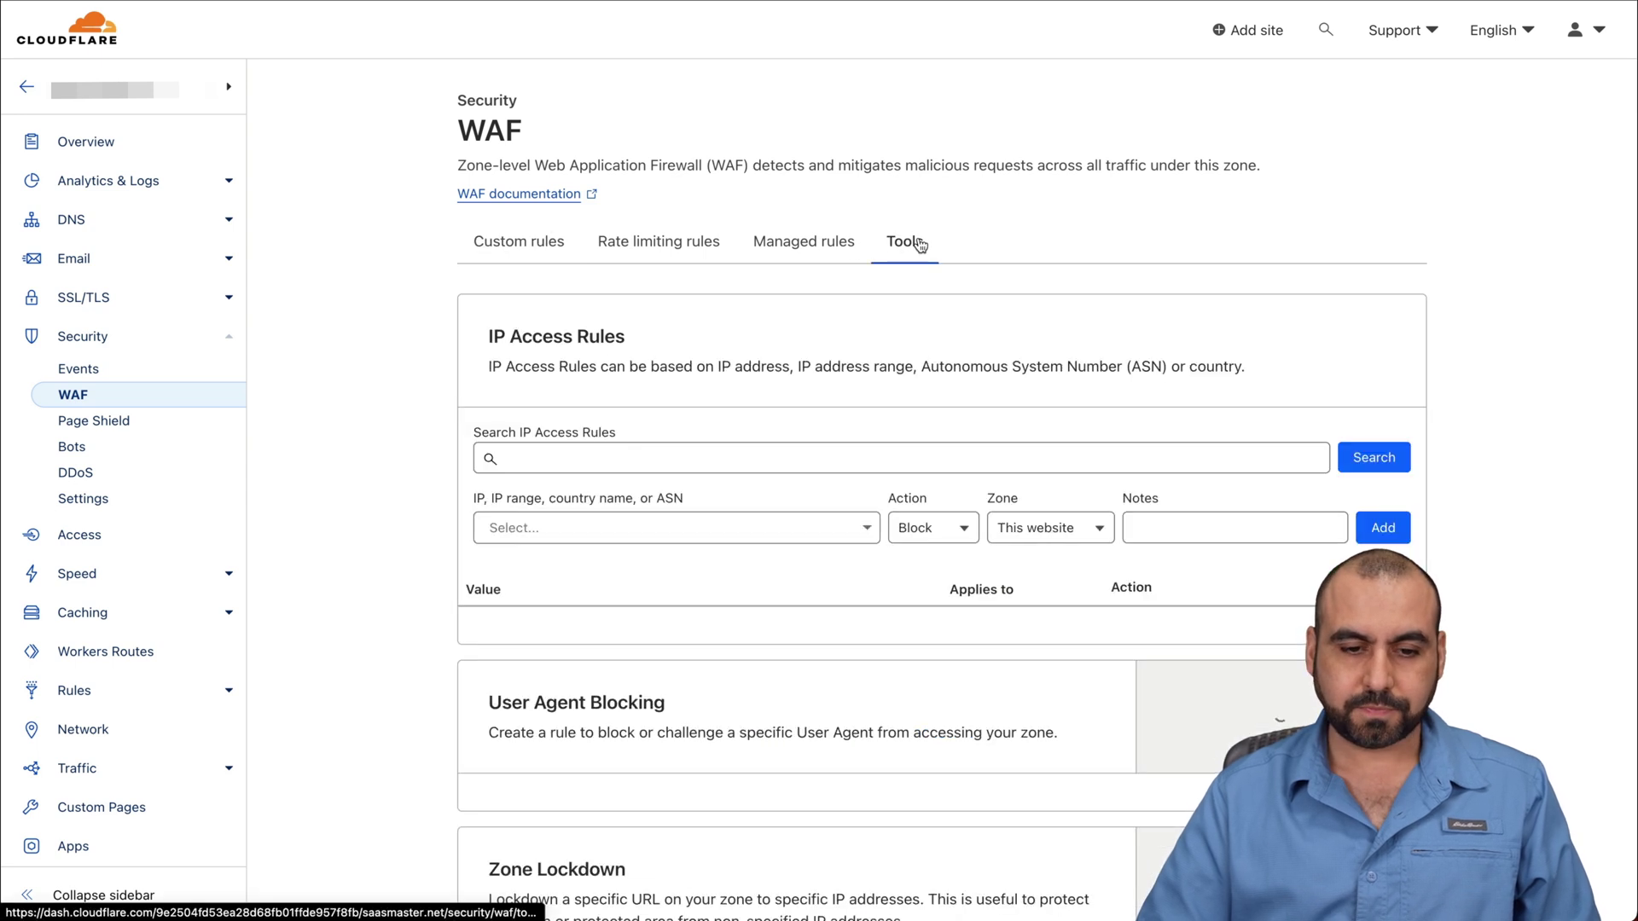
{"action": "scroll", "coordinate": [869, 351], "scroll_direction": "down", "scroll_amount": 1}
{"action": "scroll", "coordinate": [868, 349], "scroll_direction": "down", "scroll_amount": 1}
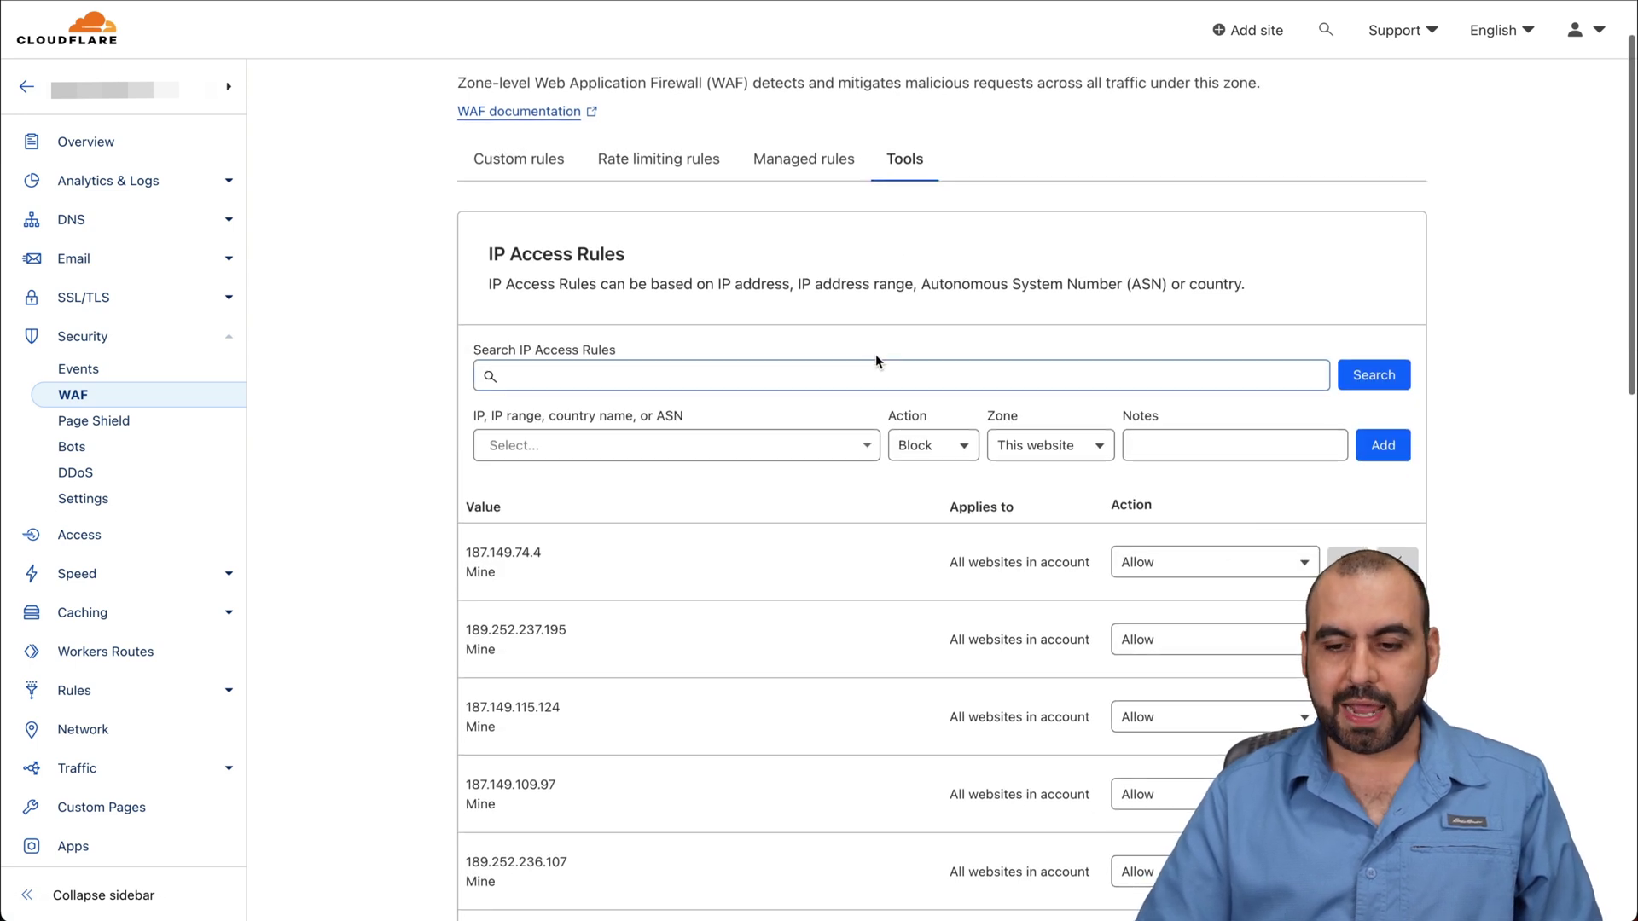
{"action": "left_click", "coordinate": [1312, 570]}
{"action": "left_click", "coordinate": [1346, 563]}
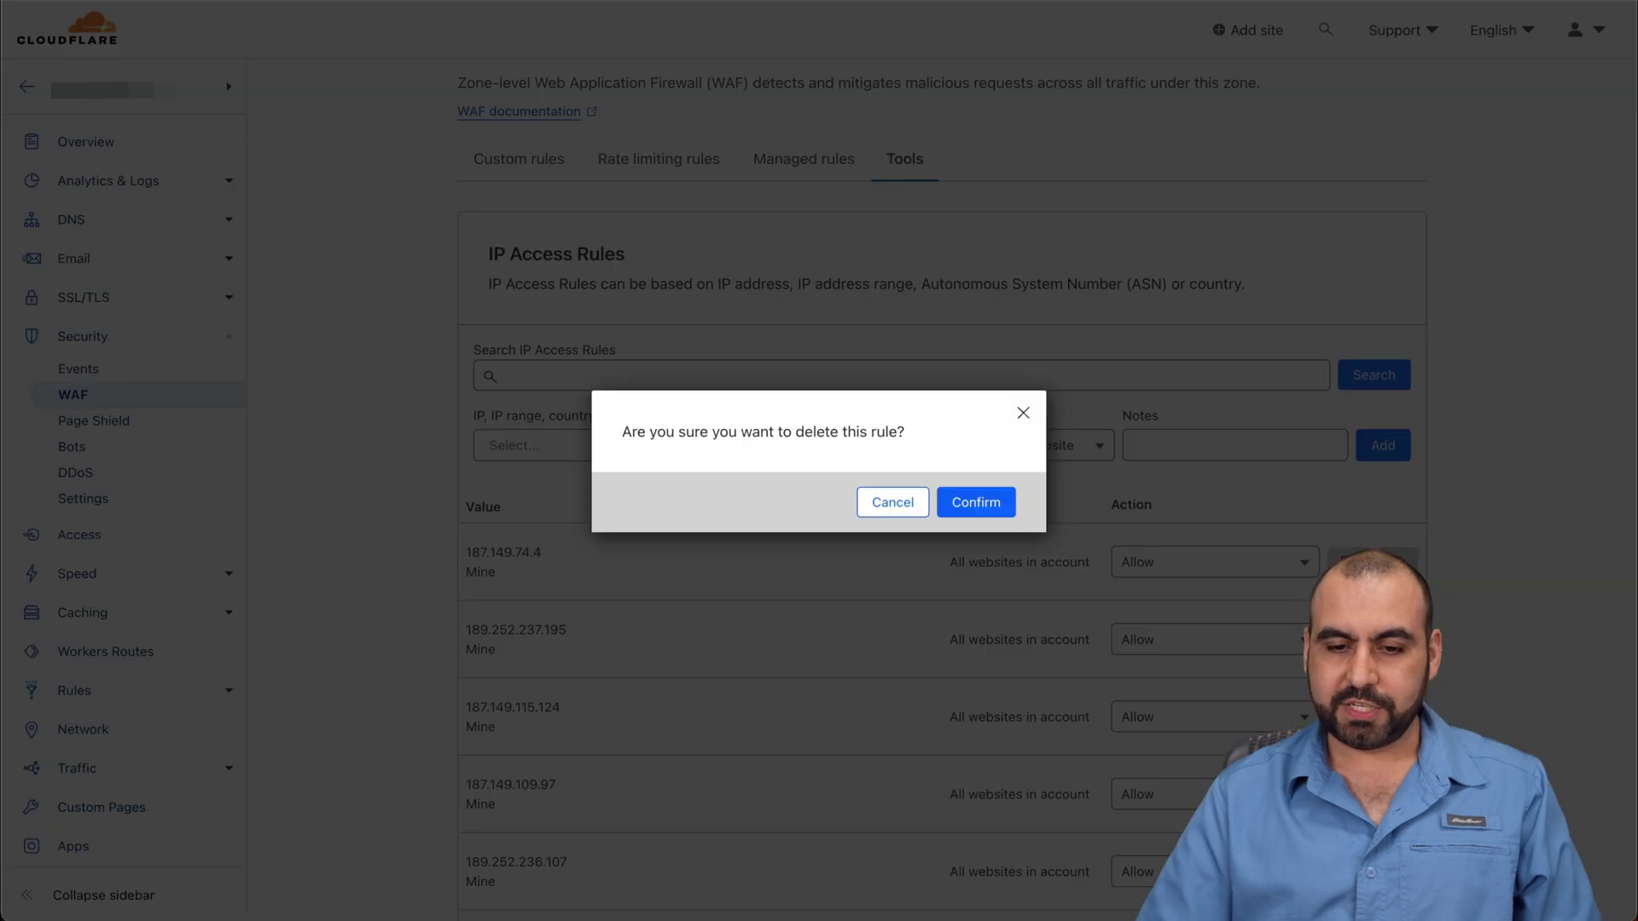
{"action": "left_click", "coordinate": [973, 499]}
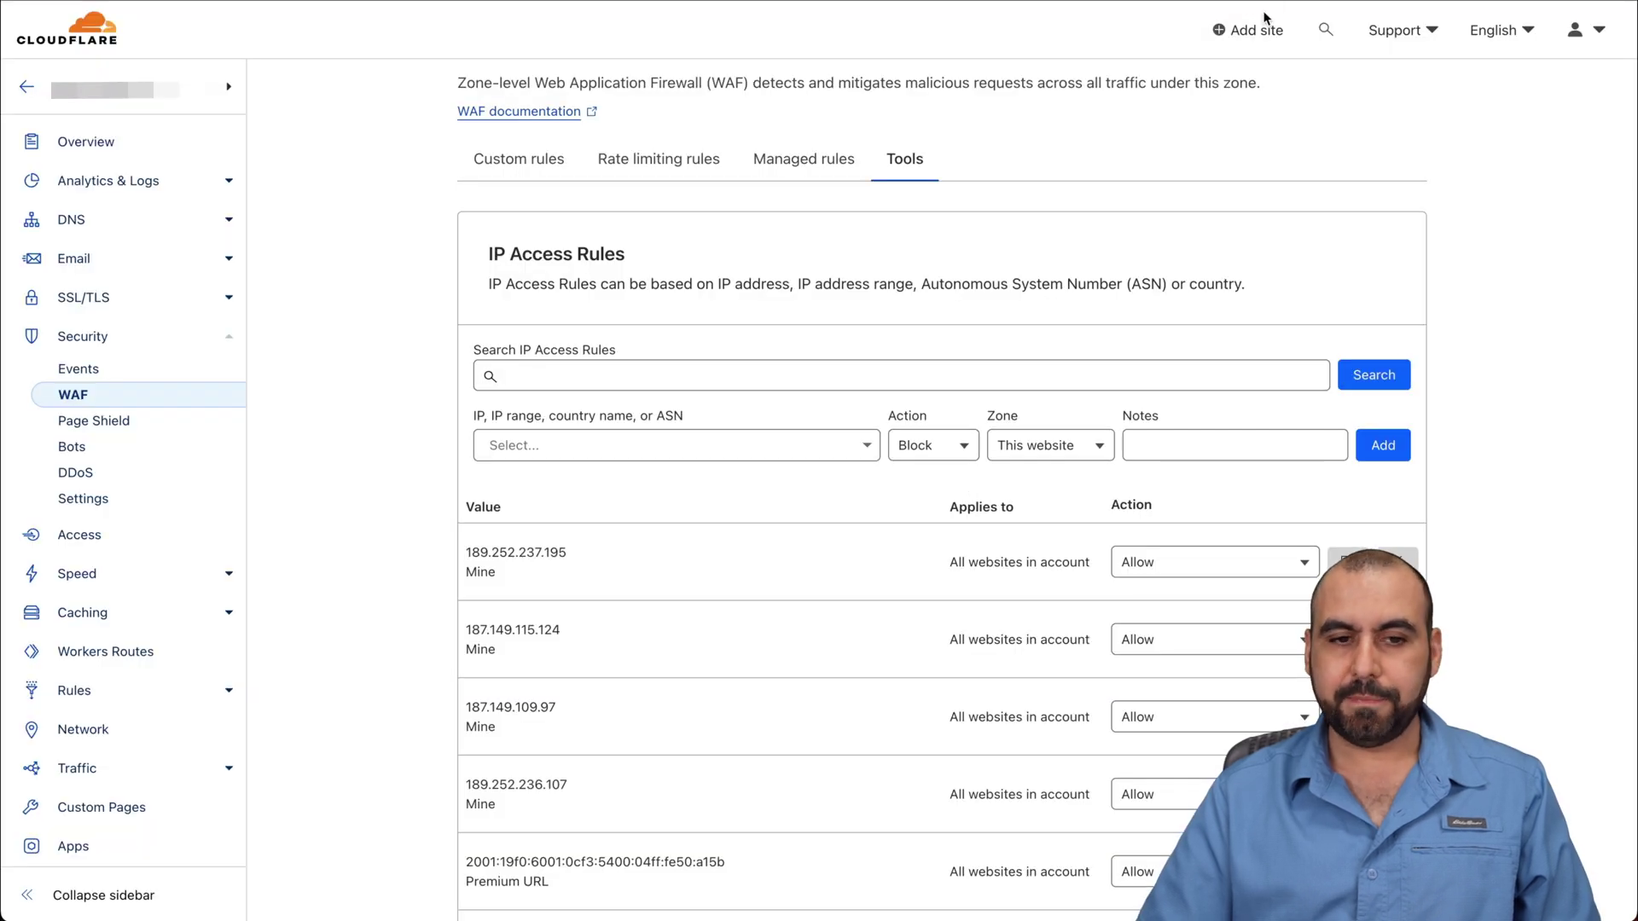
Step: Return to Custom rules and start a new browser tab searching 'saasm'
{"action": "left_click", "coordinate": [508, 183]}
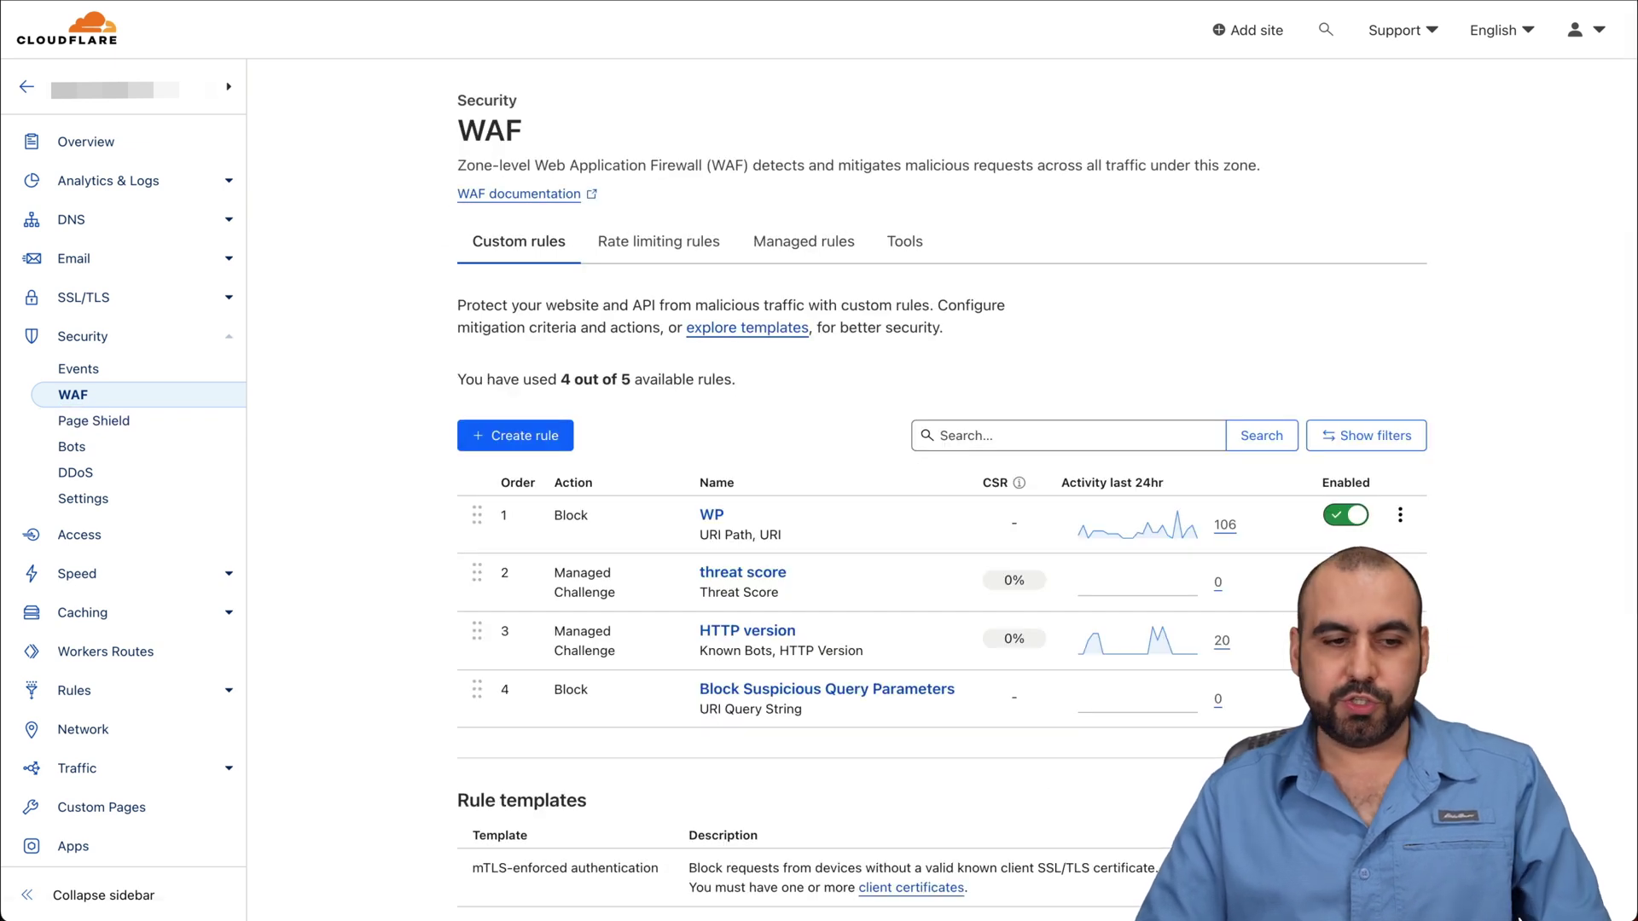
{"action": "key", "text": "ctrl+t"}
{"action": "type", "text": "saasm"}
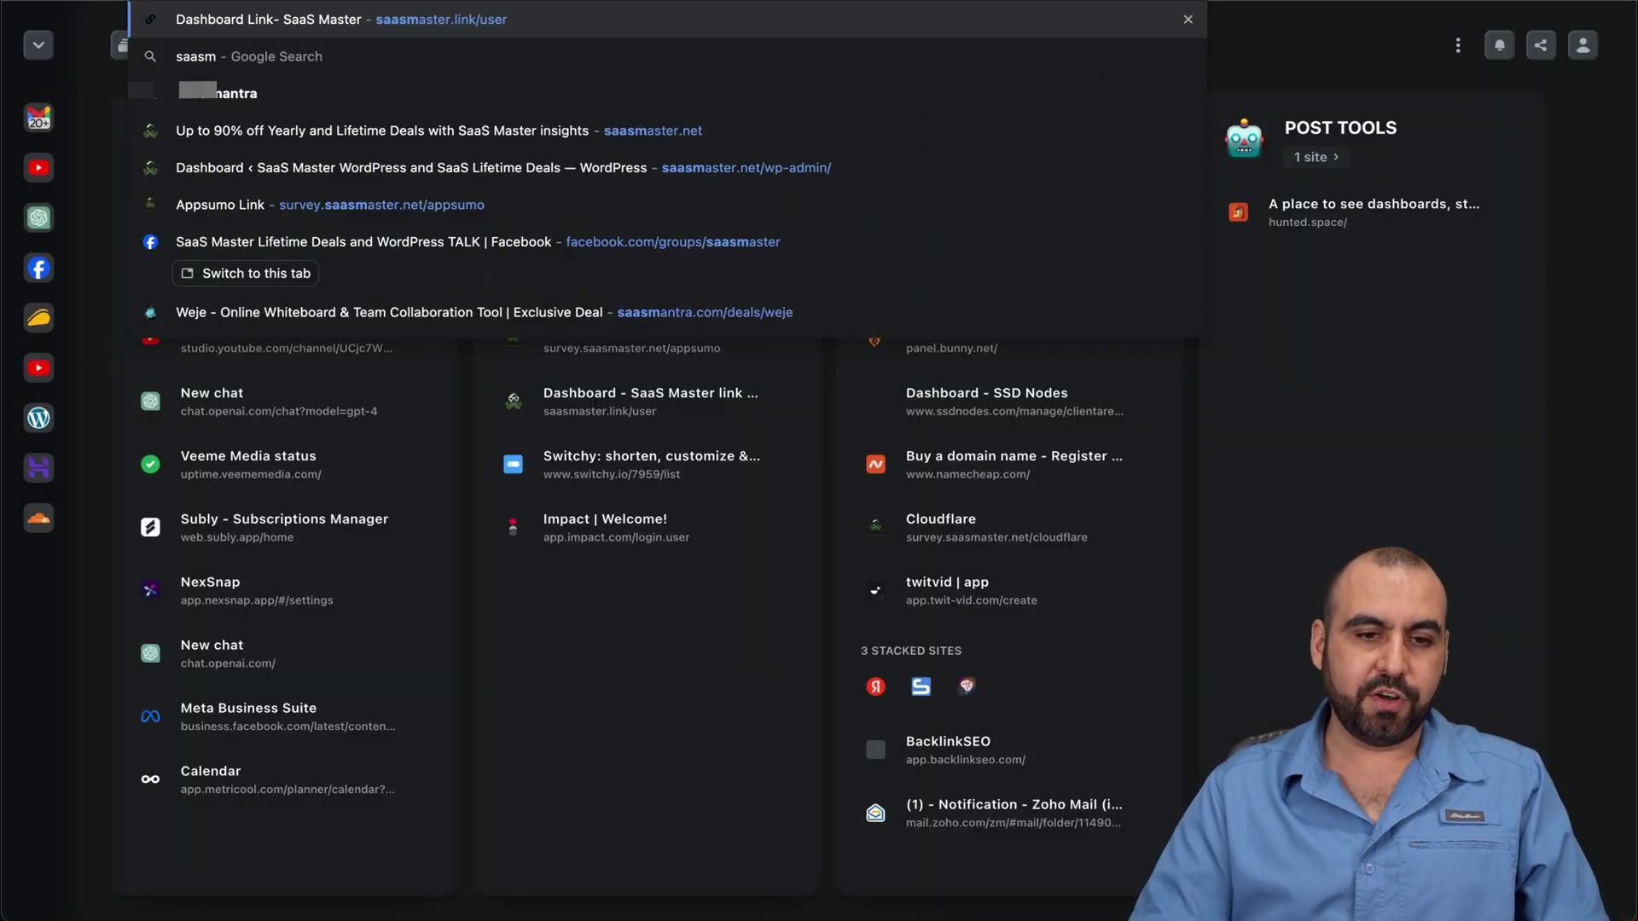
Step: Load the SaaS Master WordPress dashboard, then reopen the WP rule in Cloudflare
{"action": "left_click", "coordinate": [797, 167]}
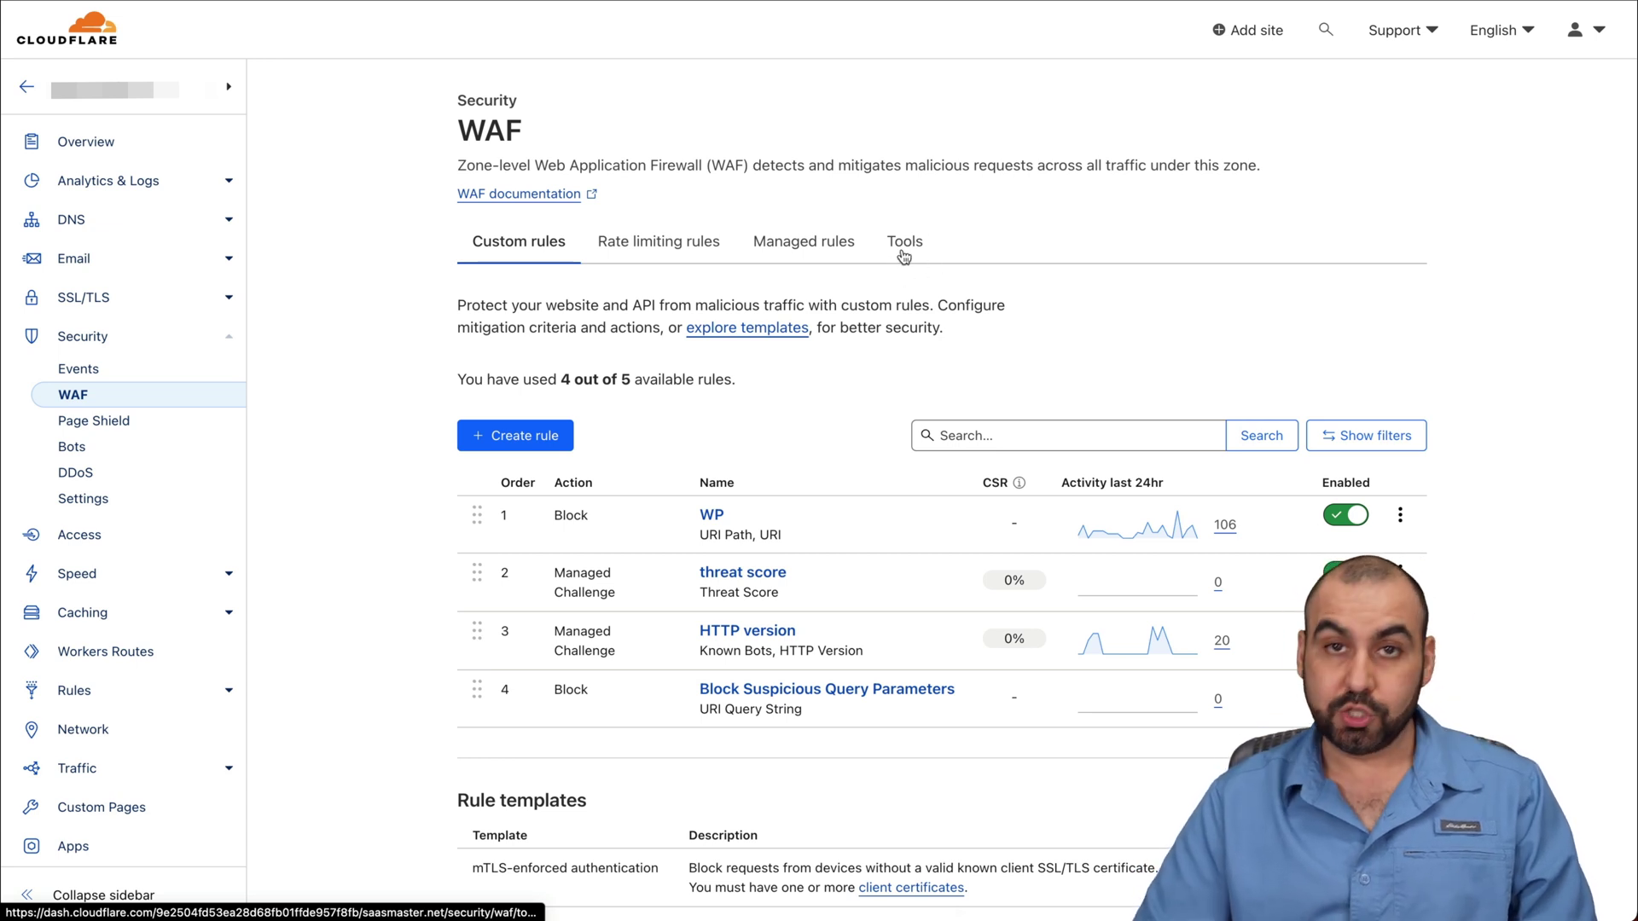
{"action": "left_click", "coordinate": [715, 515]}
{"action": "scroll", "coordinate": [715, 521], "scroll_direction": "down", "scroll_amount": 5}
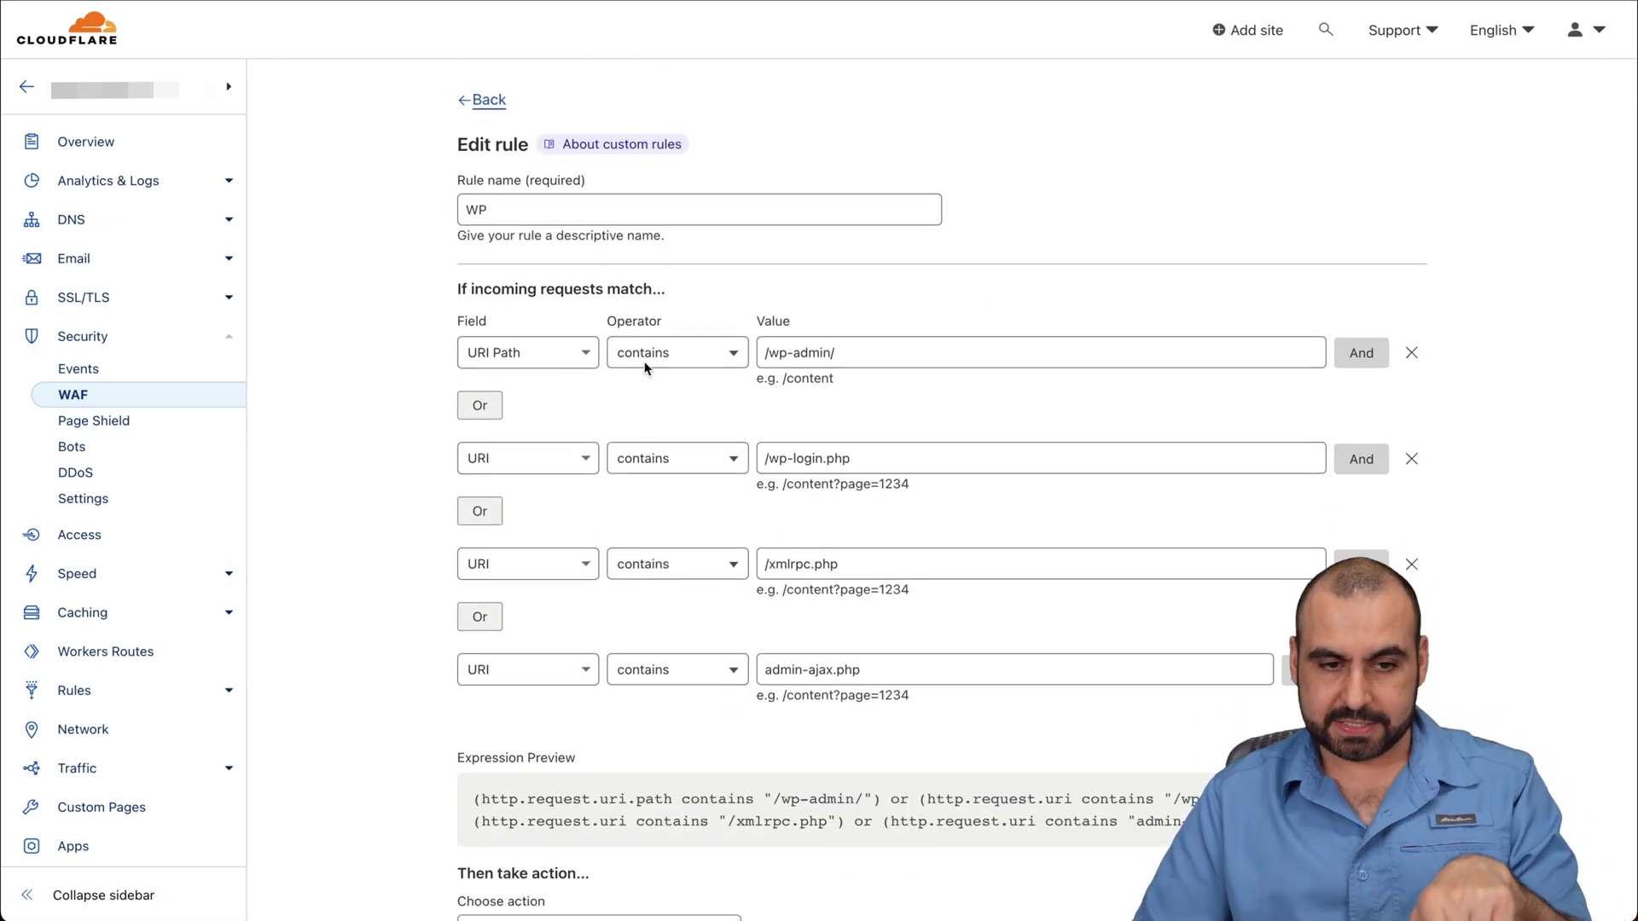
{"action": "scroll", "coordinate": [411, 385], "scroll_direction": "up", "scroll_amount": 5}
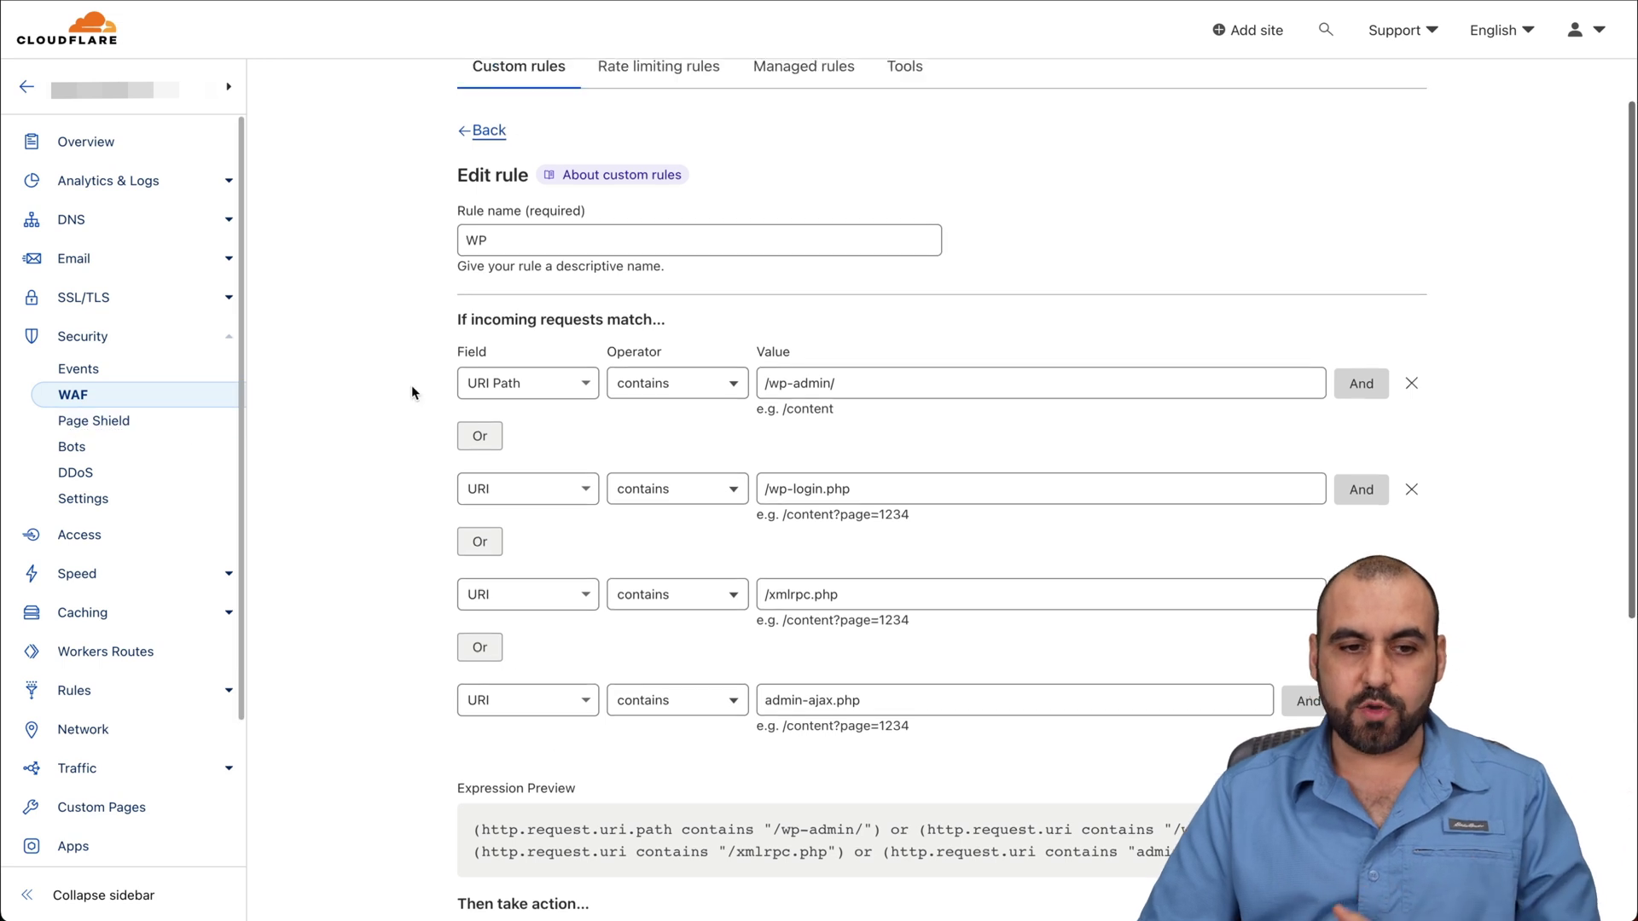
{"action": "left_click", "coordinate": [465, 318]}
{"action": "scroll", "coordinate": [709, 407], "scroll_direction": "down", "scroll_amount": 1}
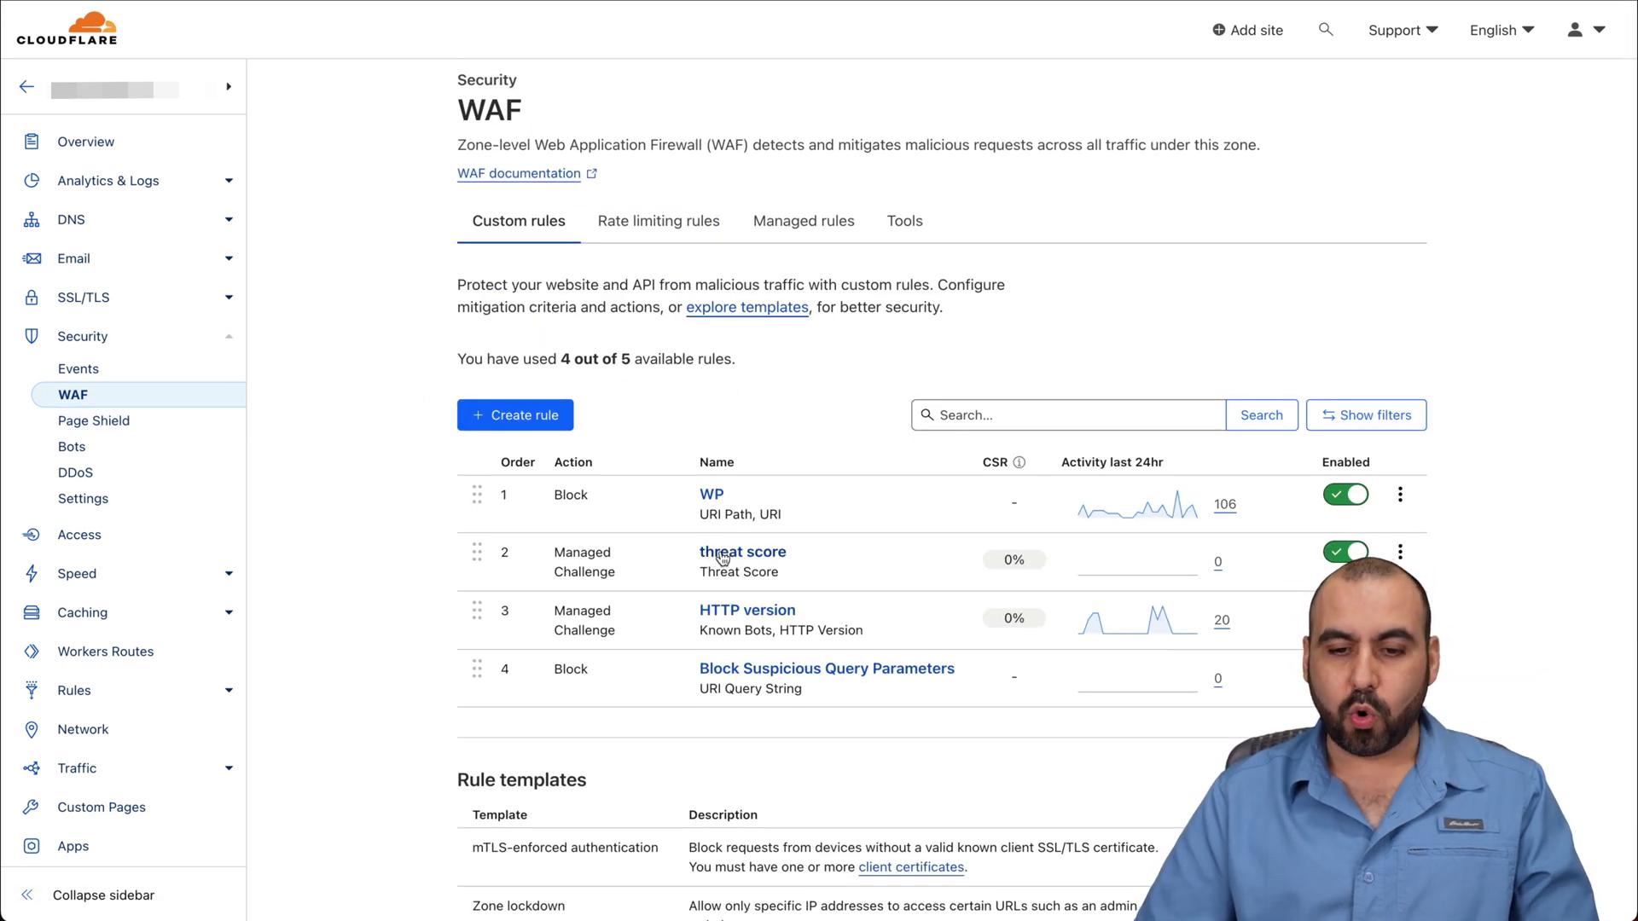
{"action": "left_click", "coordinate": [764, 565]}
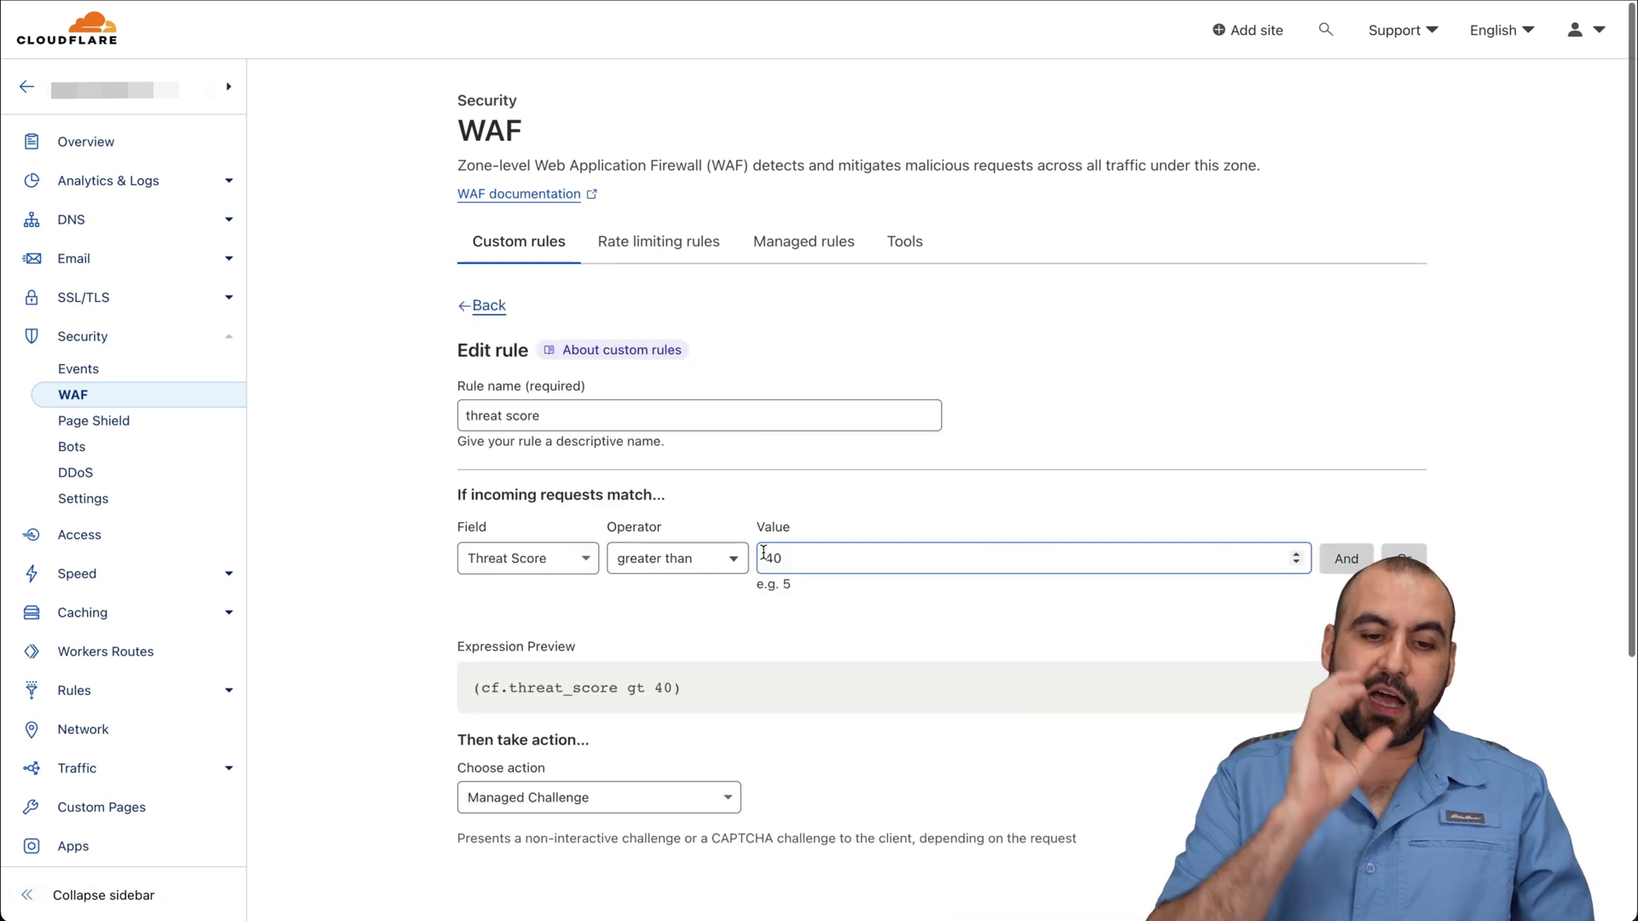
{"action": "left_click", "coordinate": [864, 671]}
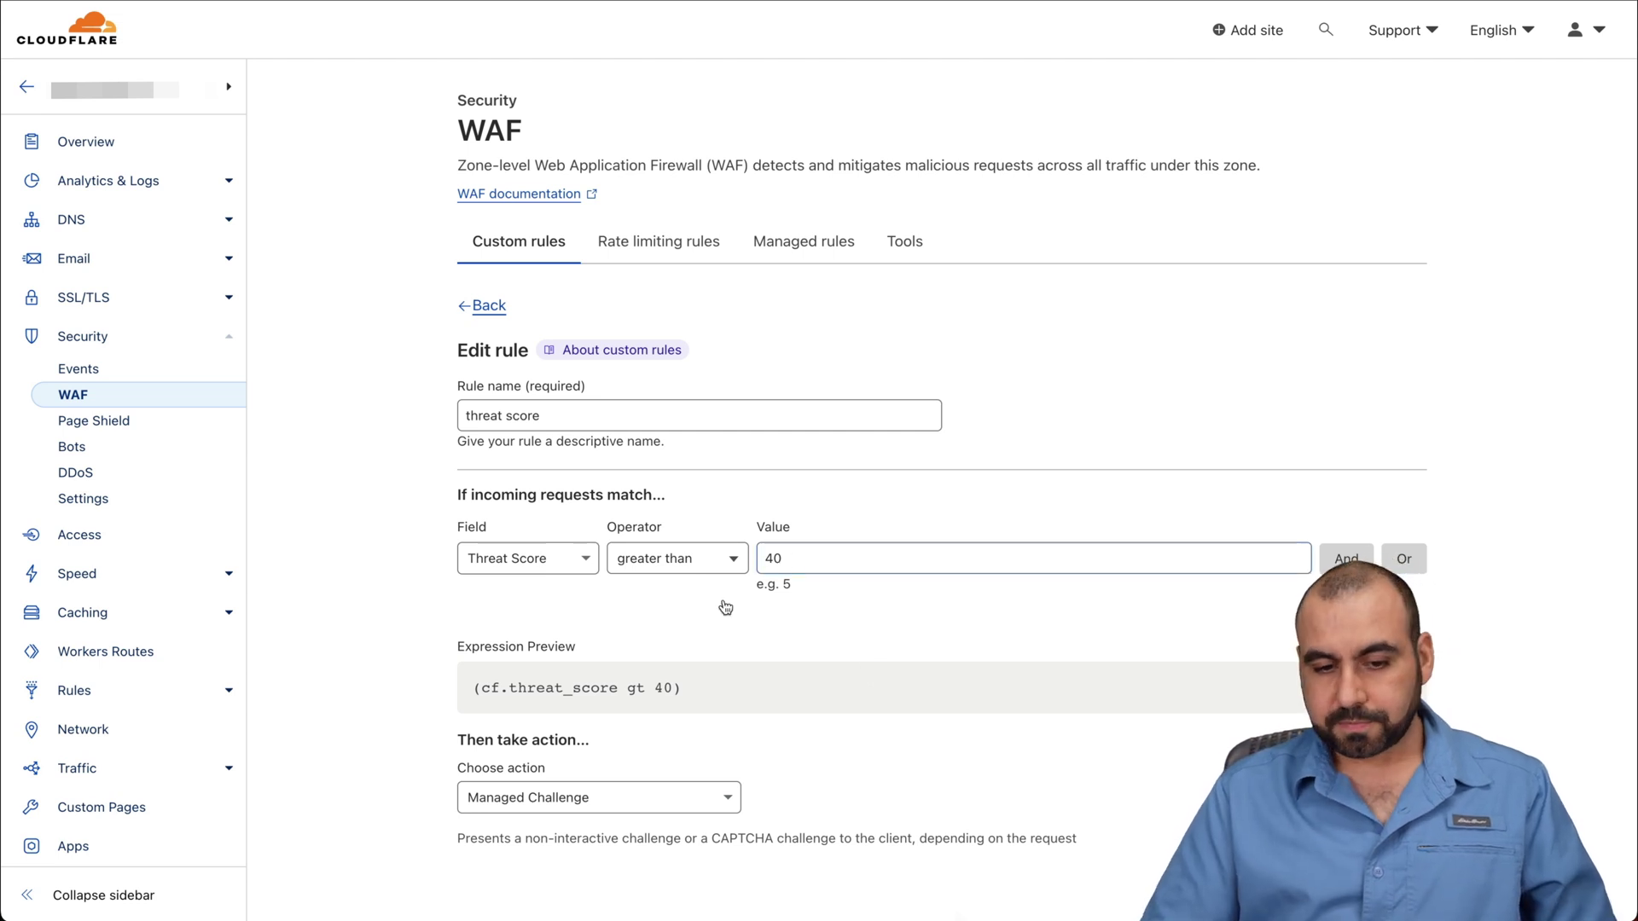
{"action": "left_click", "coordinate": [819, 556]}
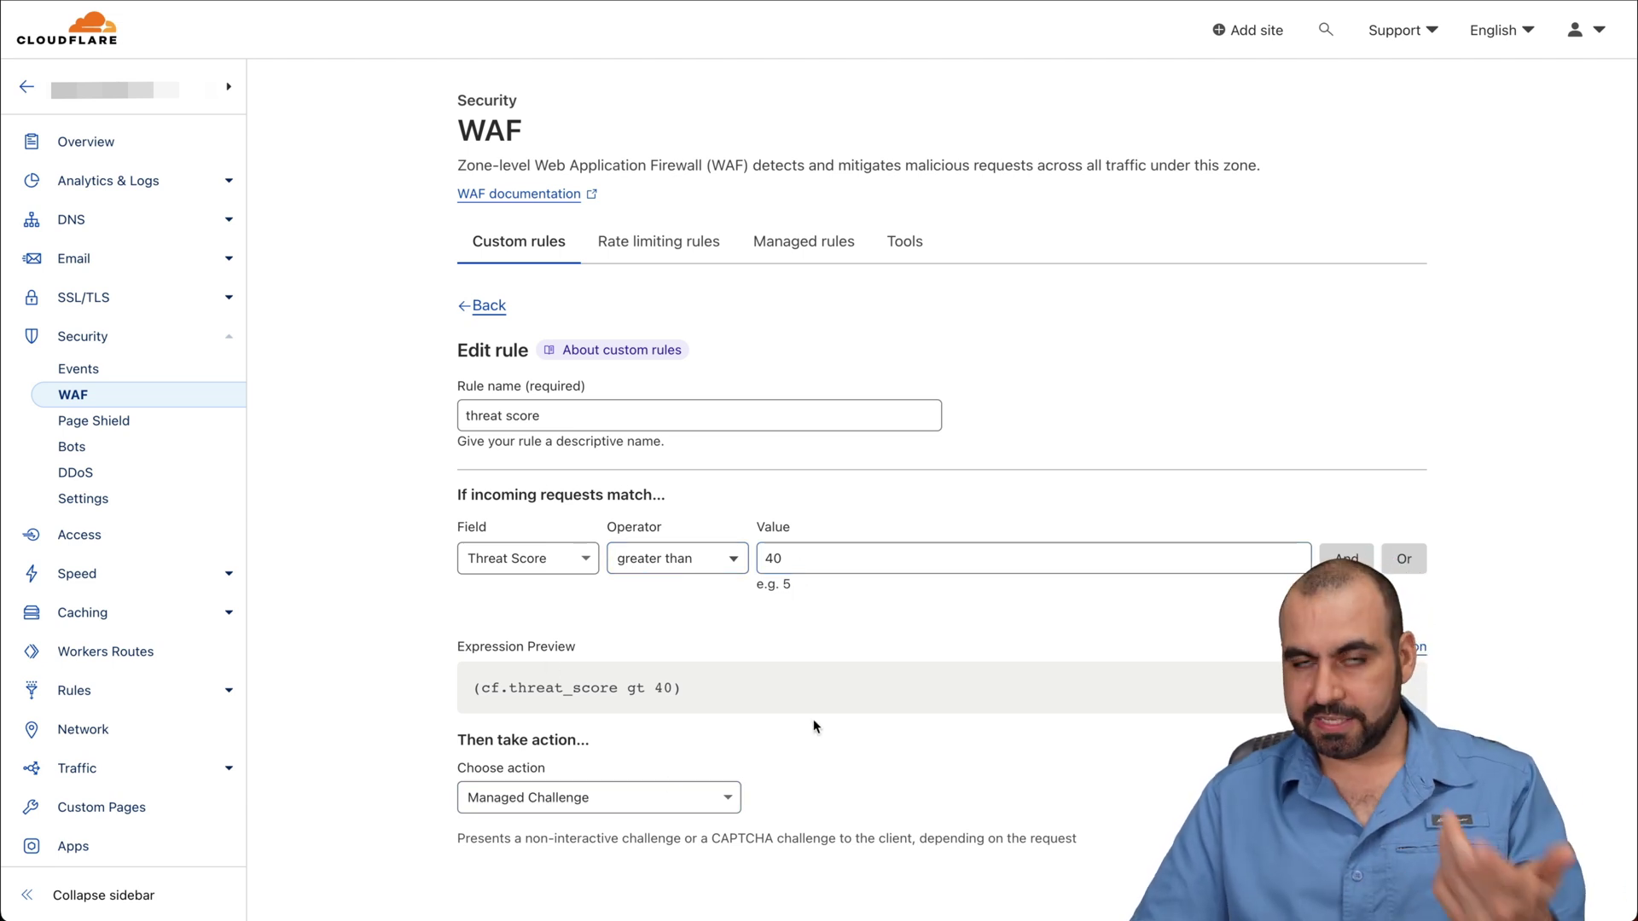
{"action": "scroll", "coordinate": [813, 726], "scroll_direction": "left", "scroll_amount": 5}
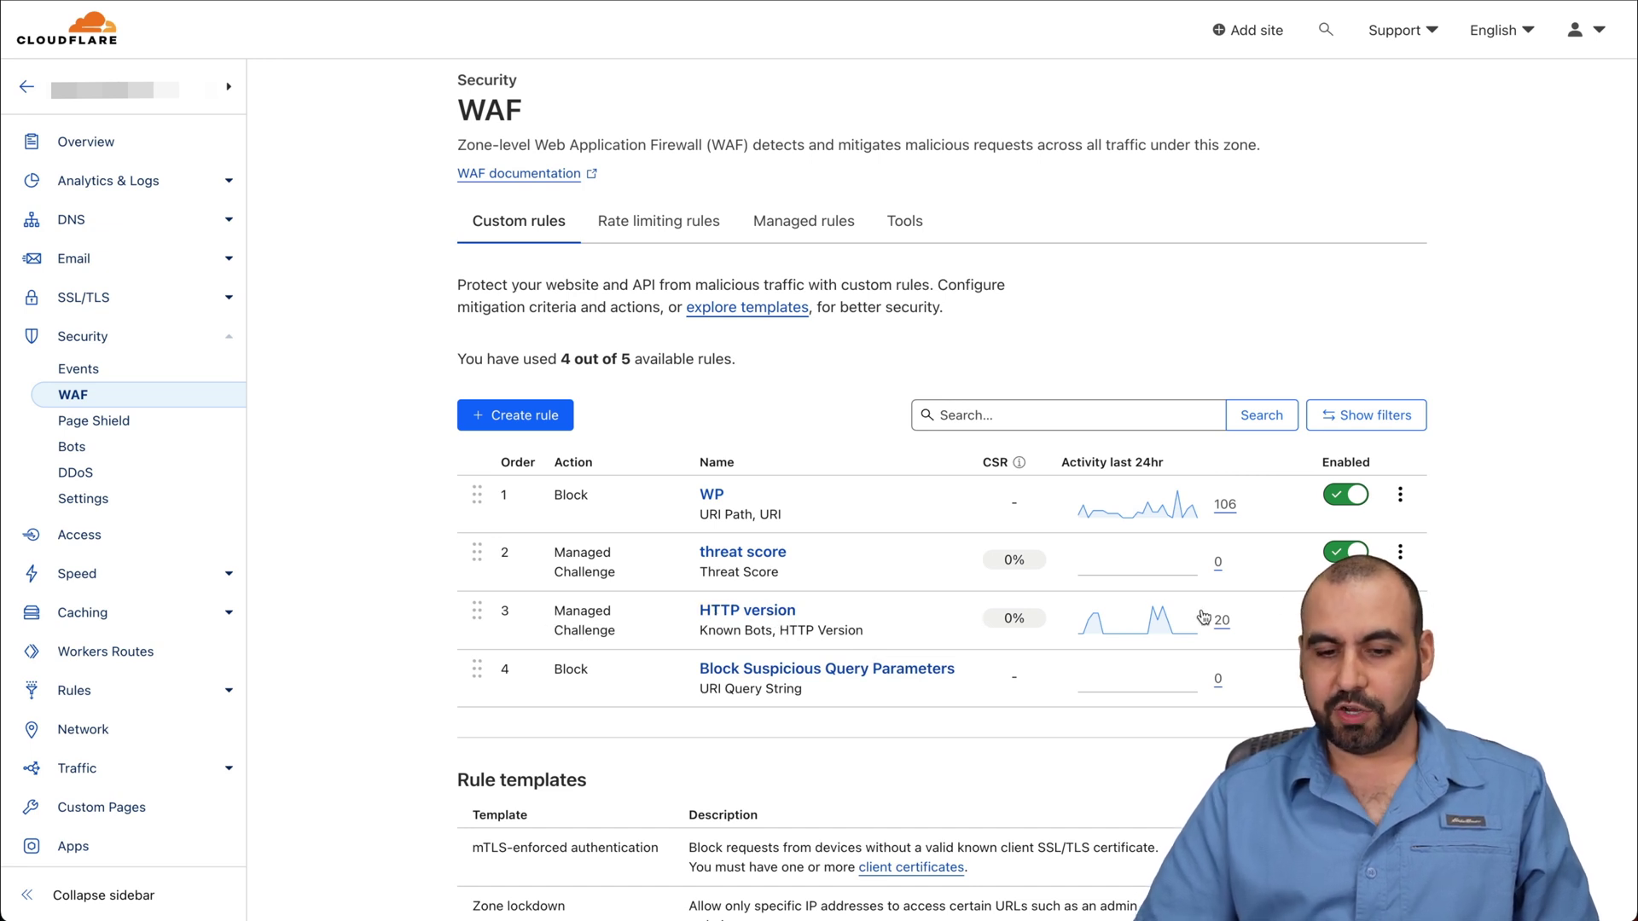
{"action": "left_click", "coordinate": [753, 610]}
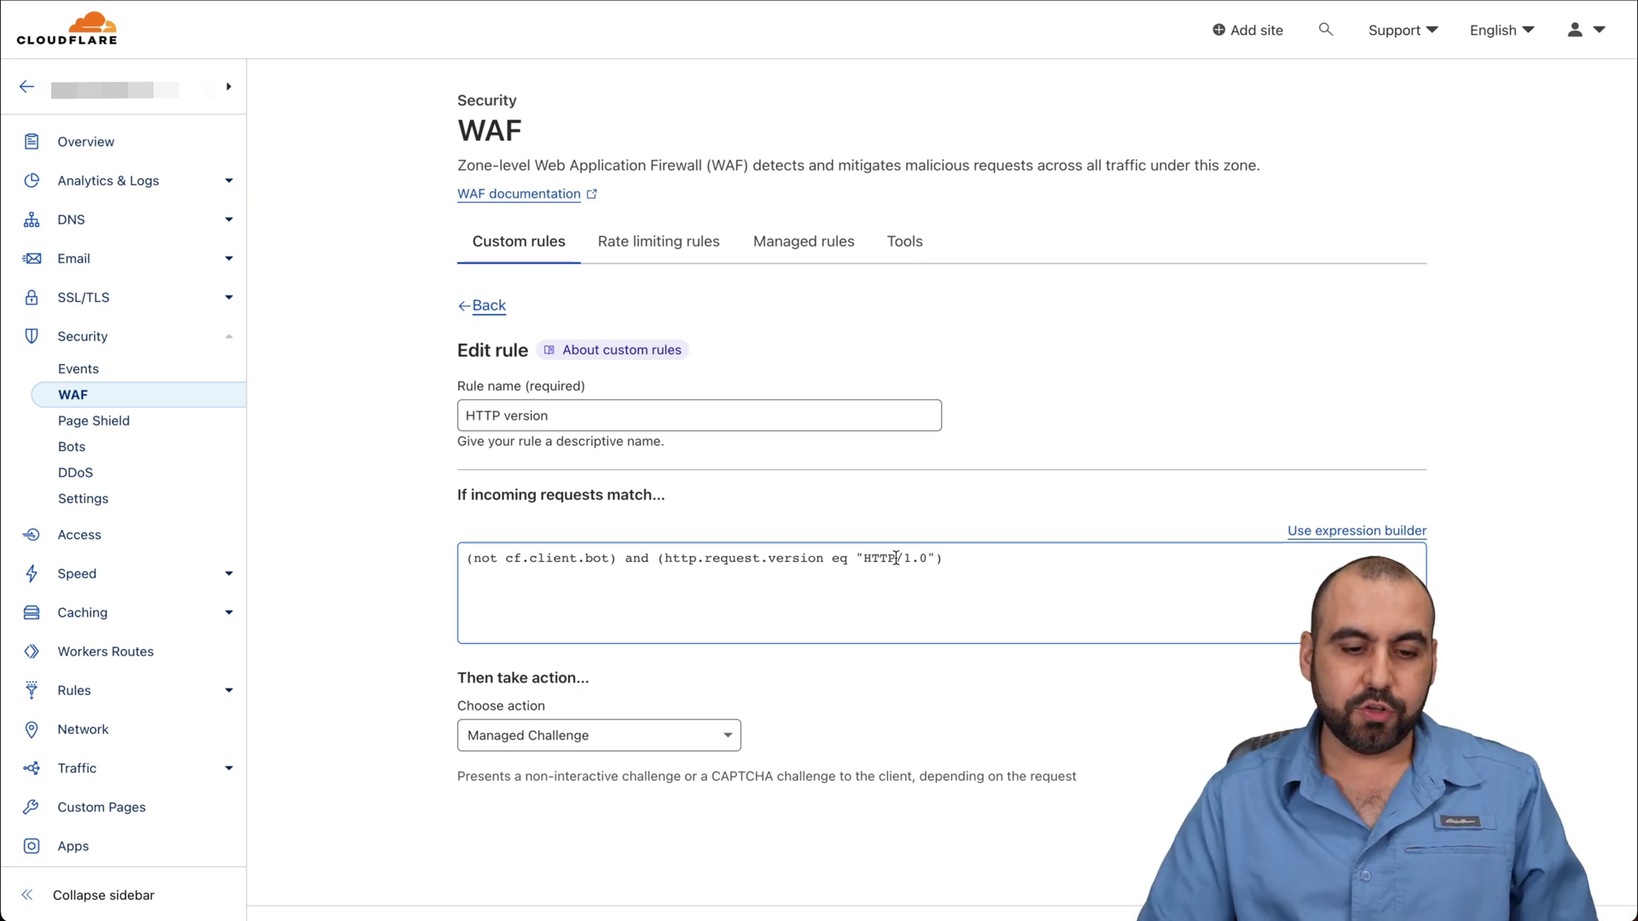
{"action": "left_click", "coordinate": [494, 737]}
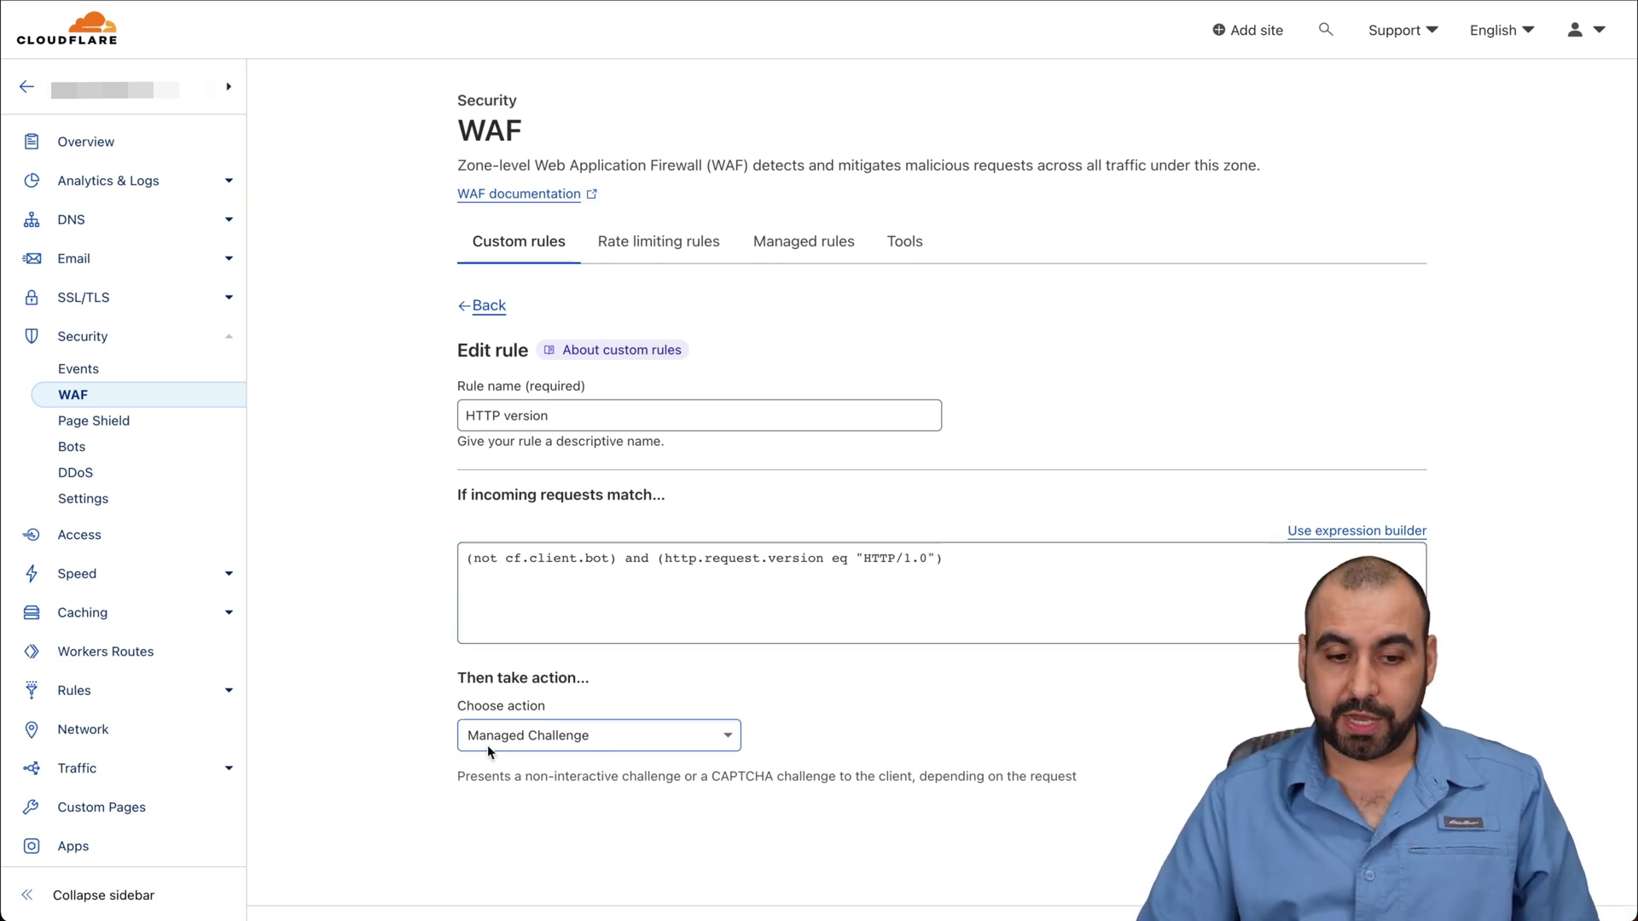
{"action": "scroll", "coordinate": [488, 745], "scroll_direction": "left", "scroll_amount": 5}
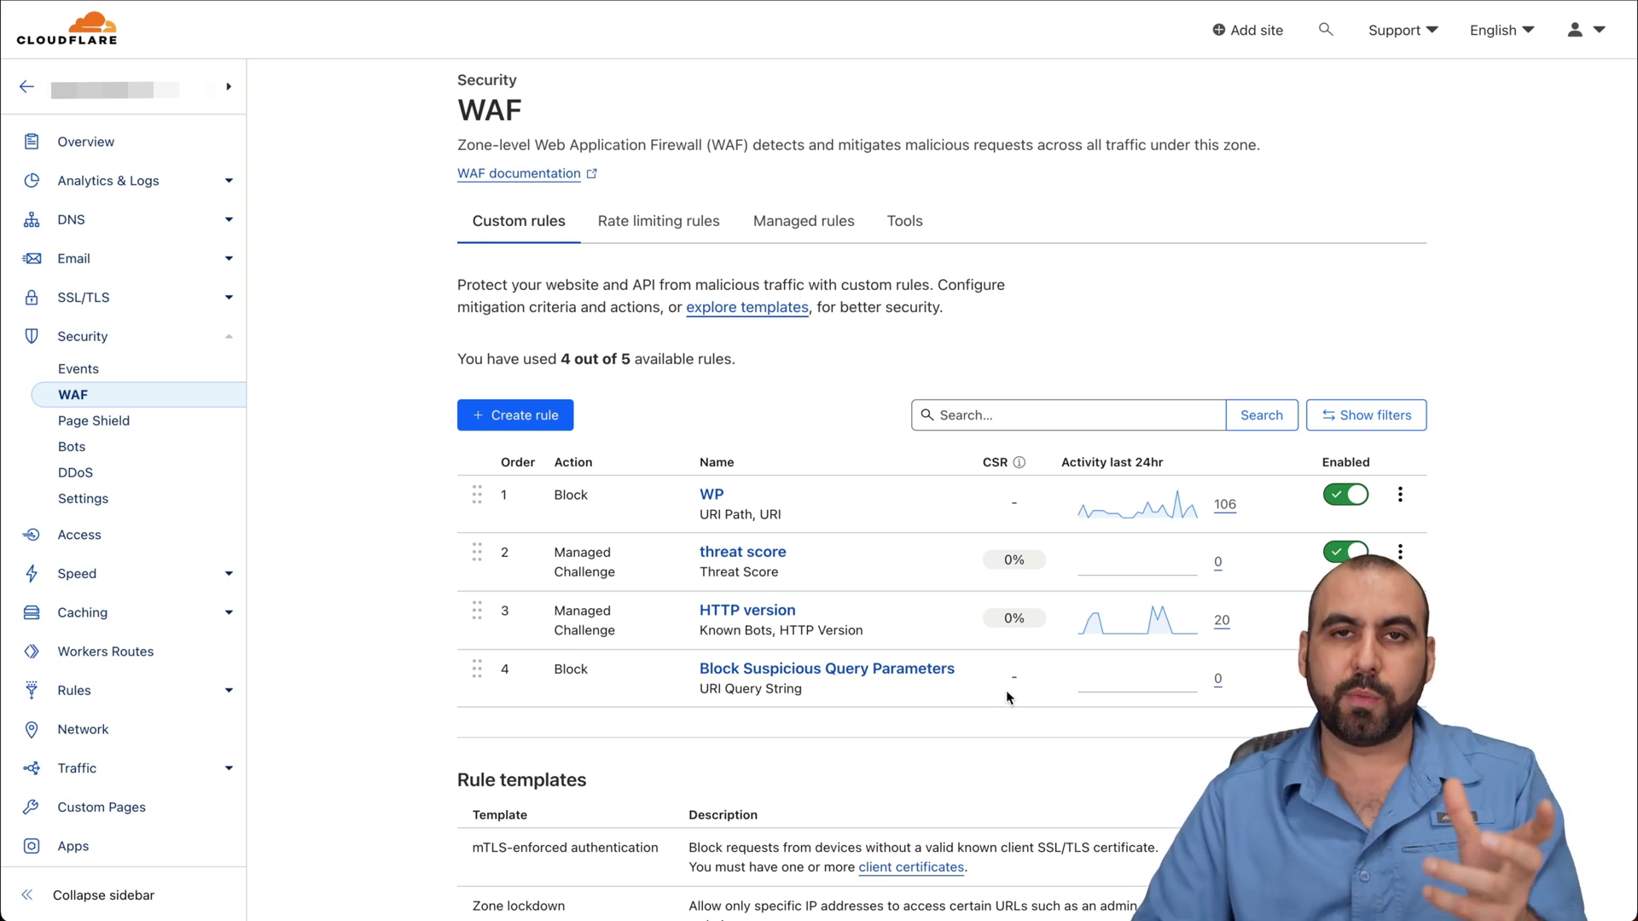
{"action": "left_click", "coordinate": [869, 674]}
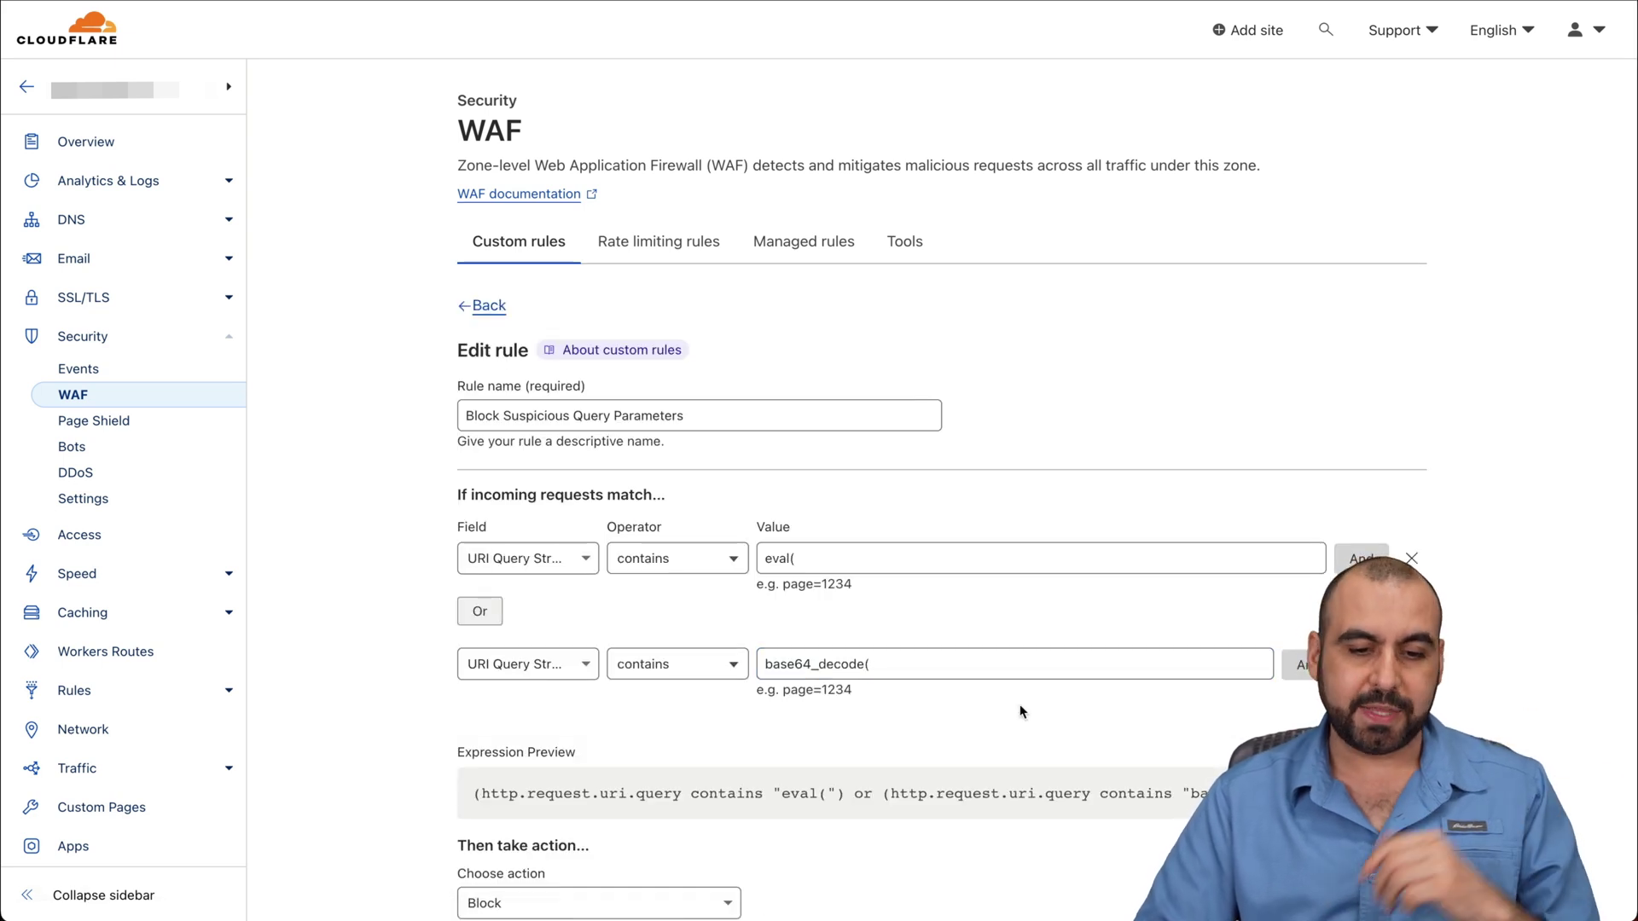
Step: Back on Custom rules, now listing Block Suspicious Query Parameters, open the WP rule
{"action": "scroll", "coordinate": [776, 650], "scroll_direction": "down", "scroll_amount": 1}
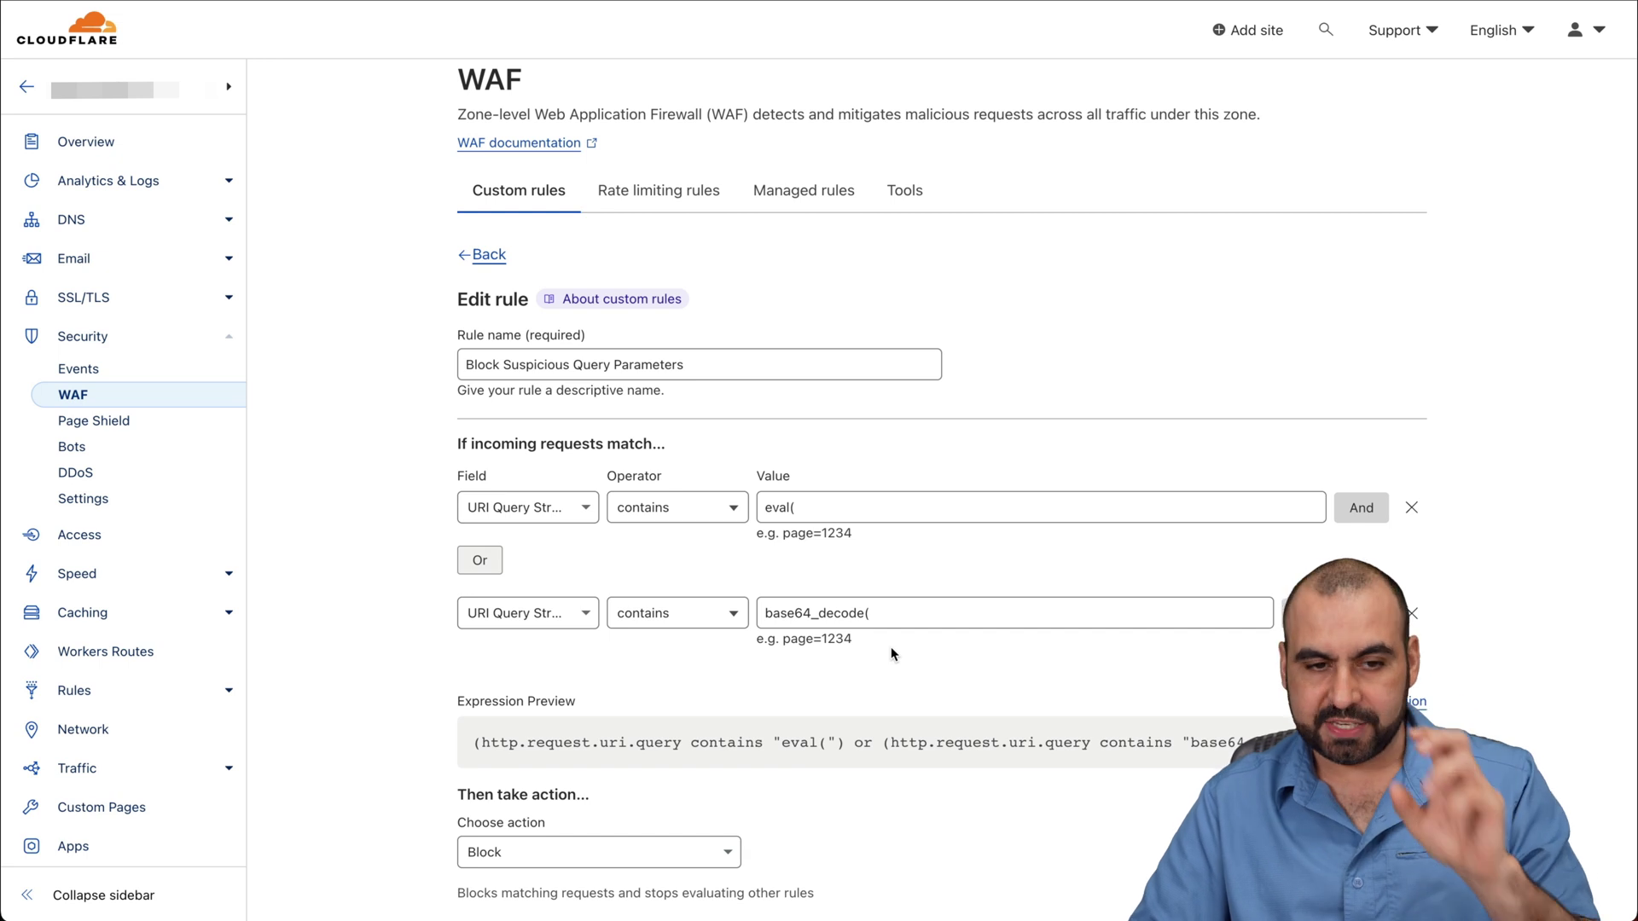
{"action": "key", "text": "Return"}
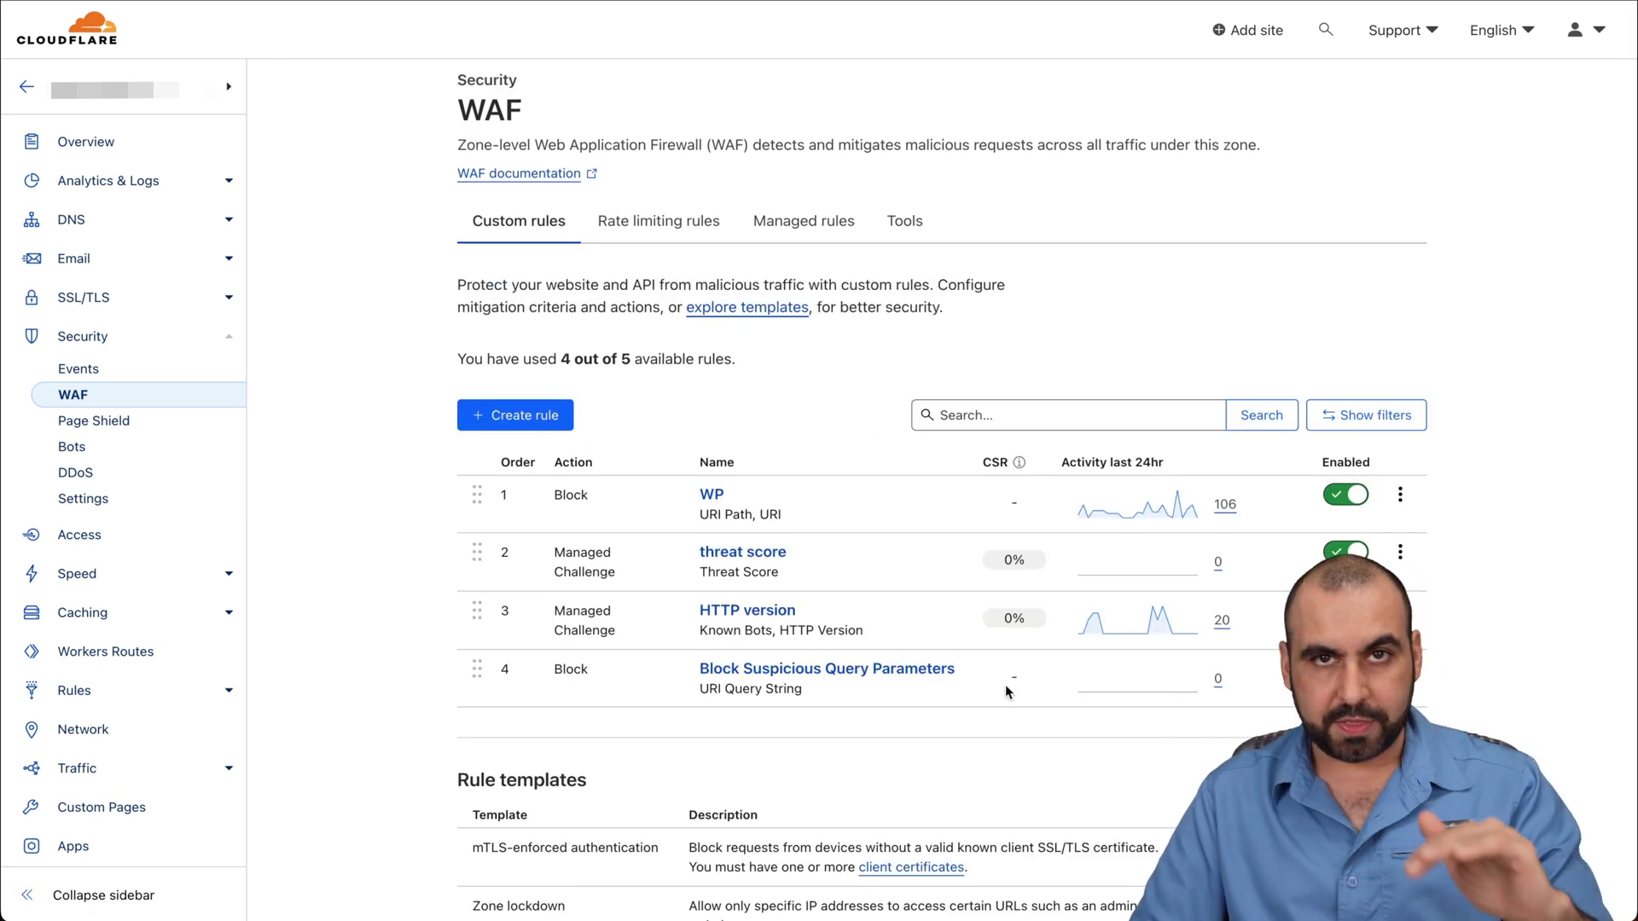
{"action": "left_click", "coordinate": [712, 495]}
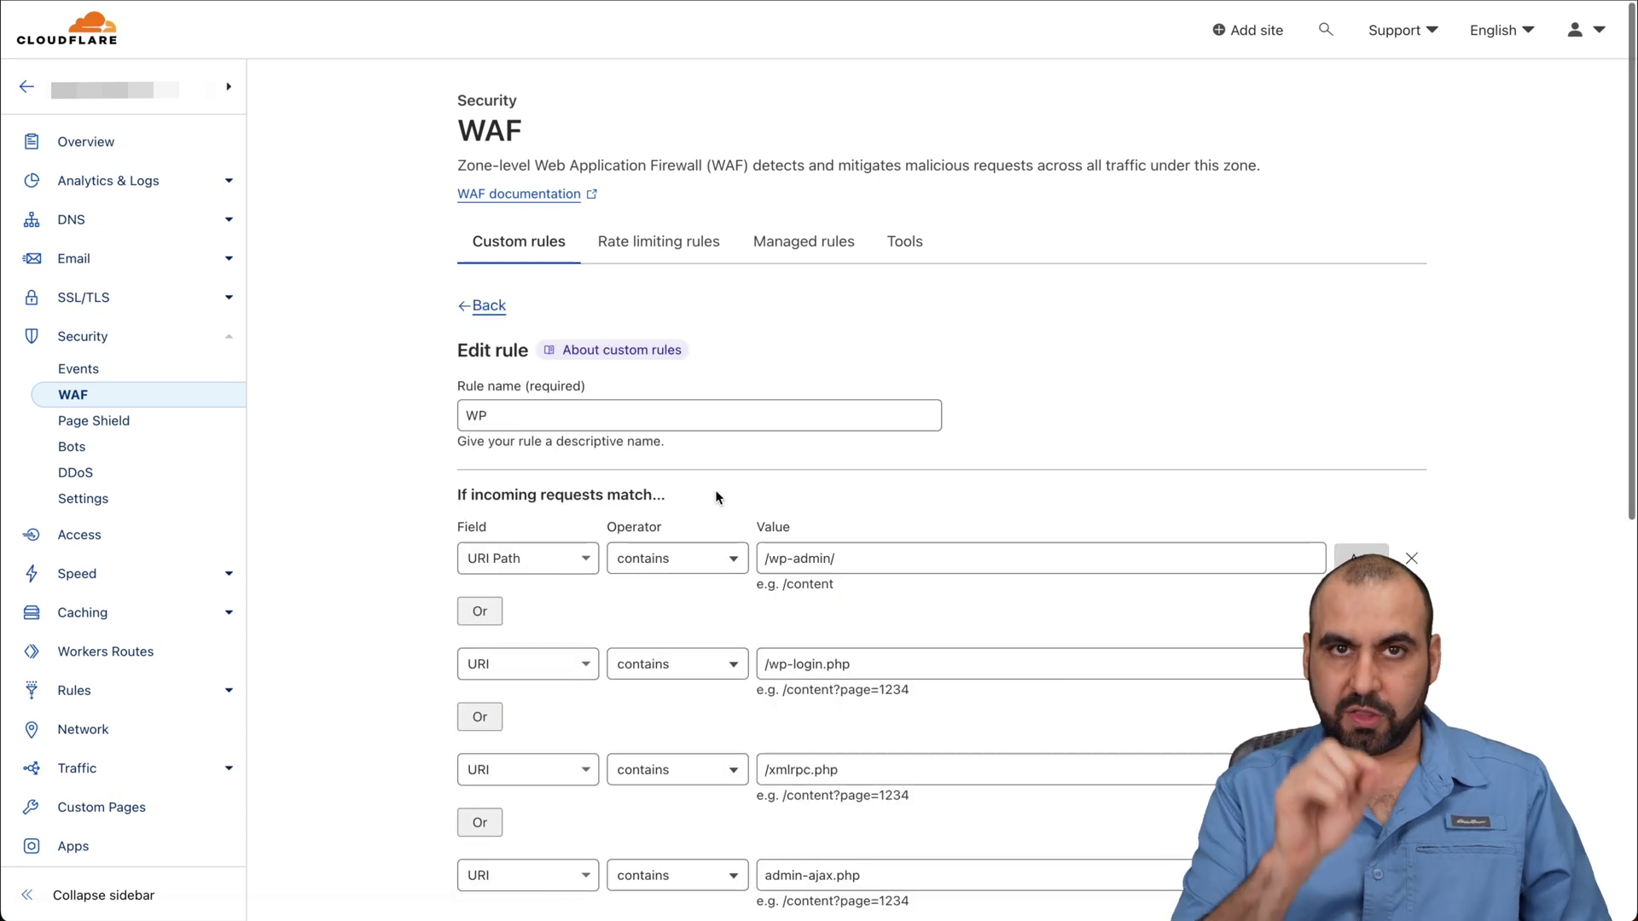
Step: Keep Block as the WP rule's action, review its /xmlrpc.php condition, then open Security > Events
{"action": "scroll", "coordinate": [716, 496], "scroll_direction": "down", "scroll_amount": 3}
{"action": "scroll", "coordinate": [716, 497], "scroll_direction": "down", "scroll_amount": 3}
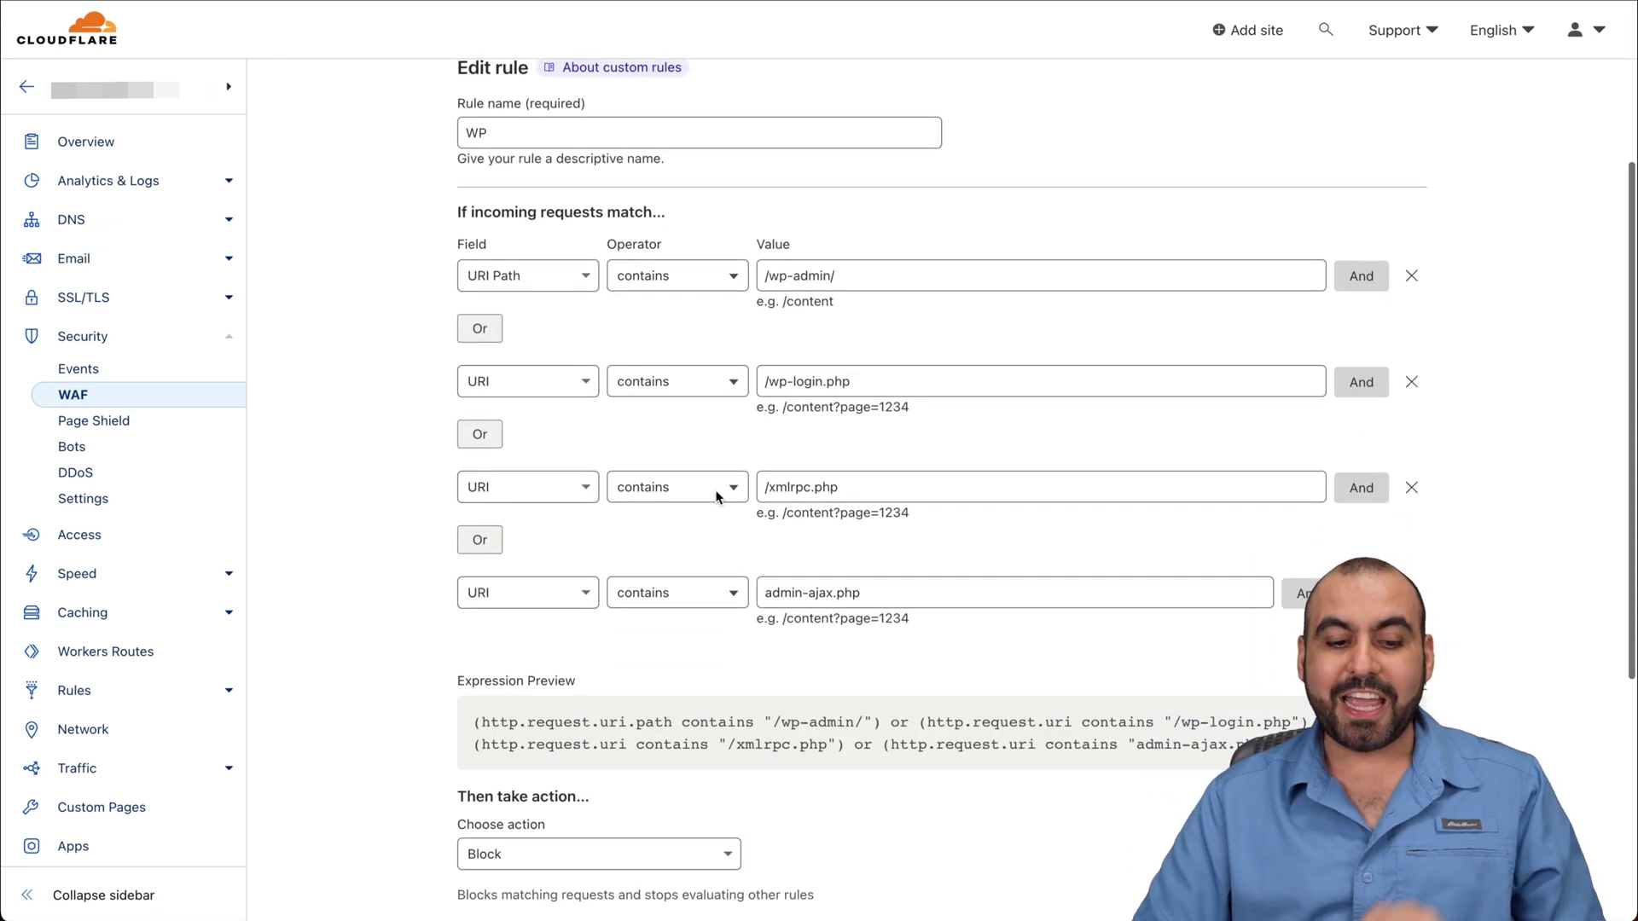
{"action": "left_click", "coordinate": [547, 857]}
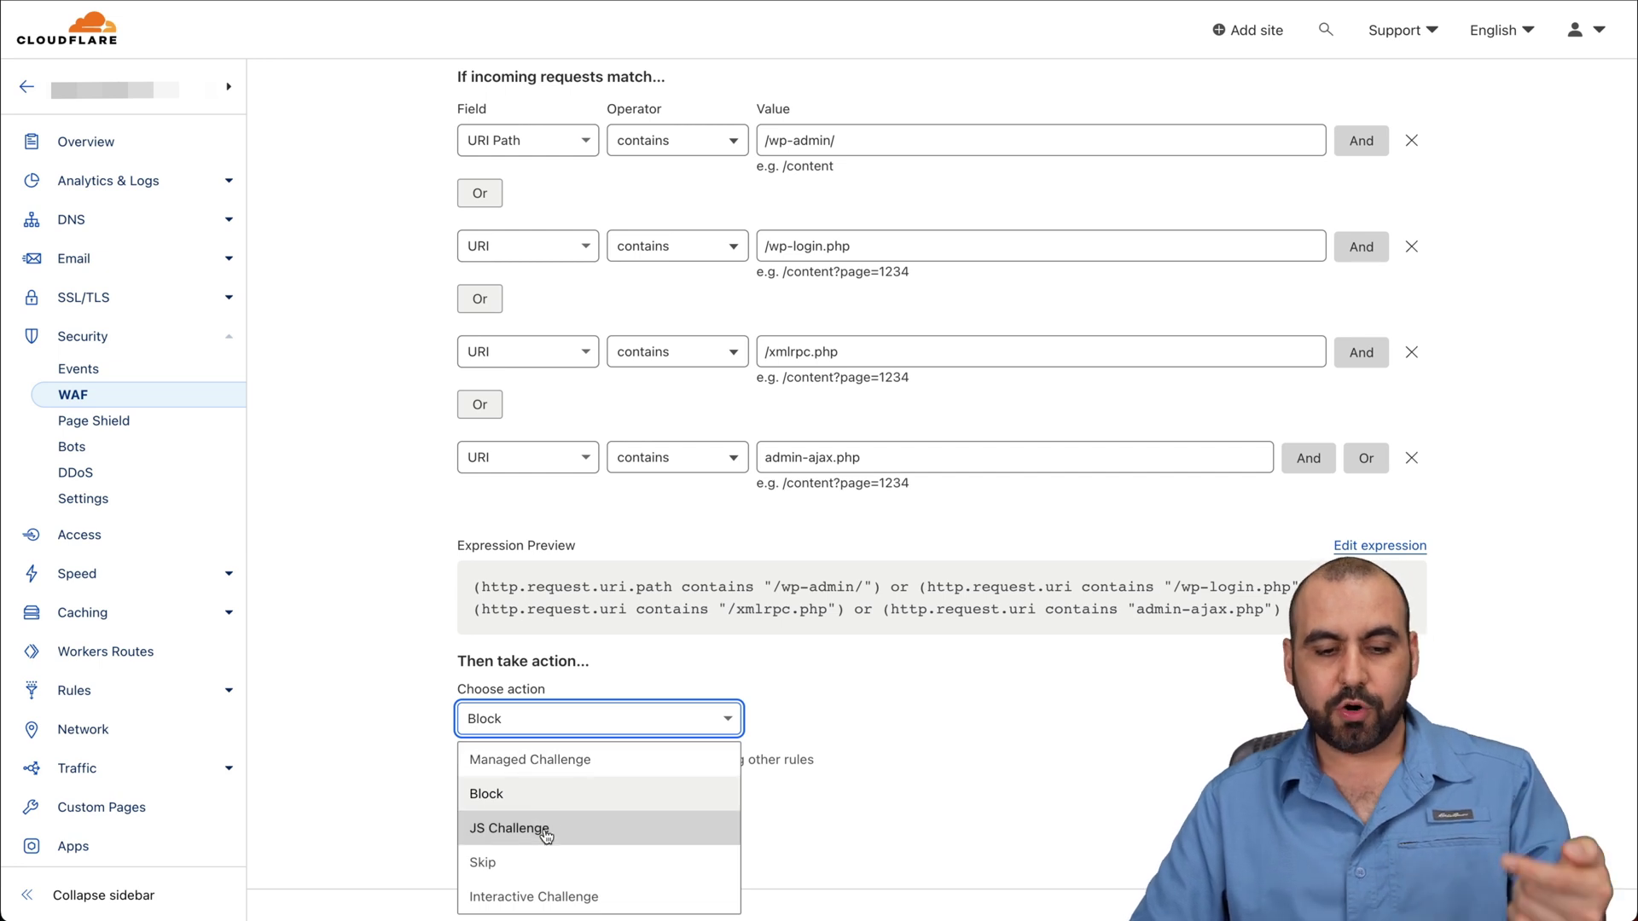
{"action": "left_click", "coordinate": [944, 656]}
{"action": "scroll", "coordinate": [943, 656], "scroll_direction": "up", "scroll_amount": 3}
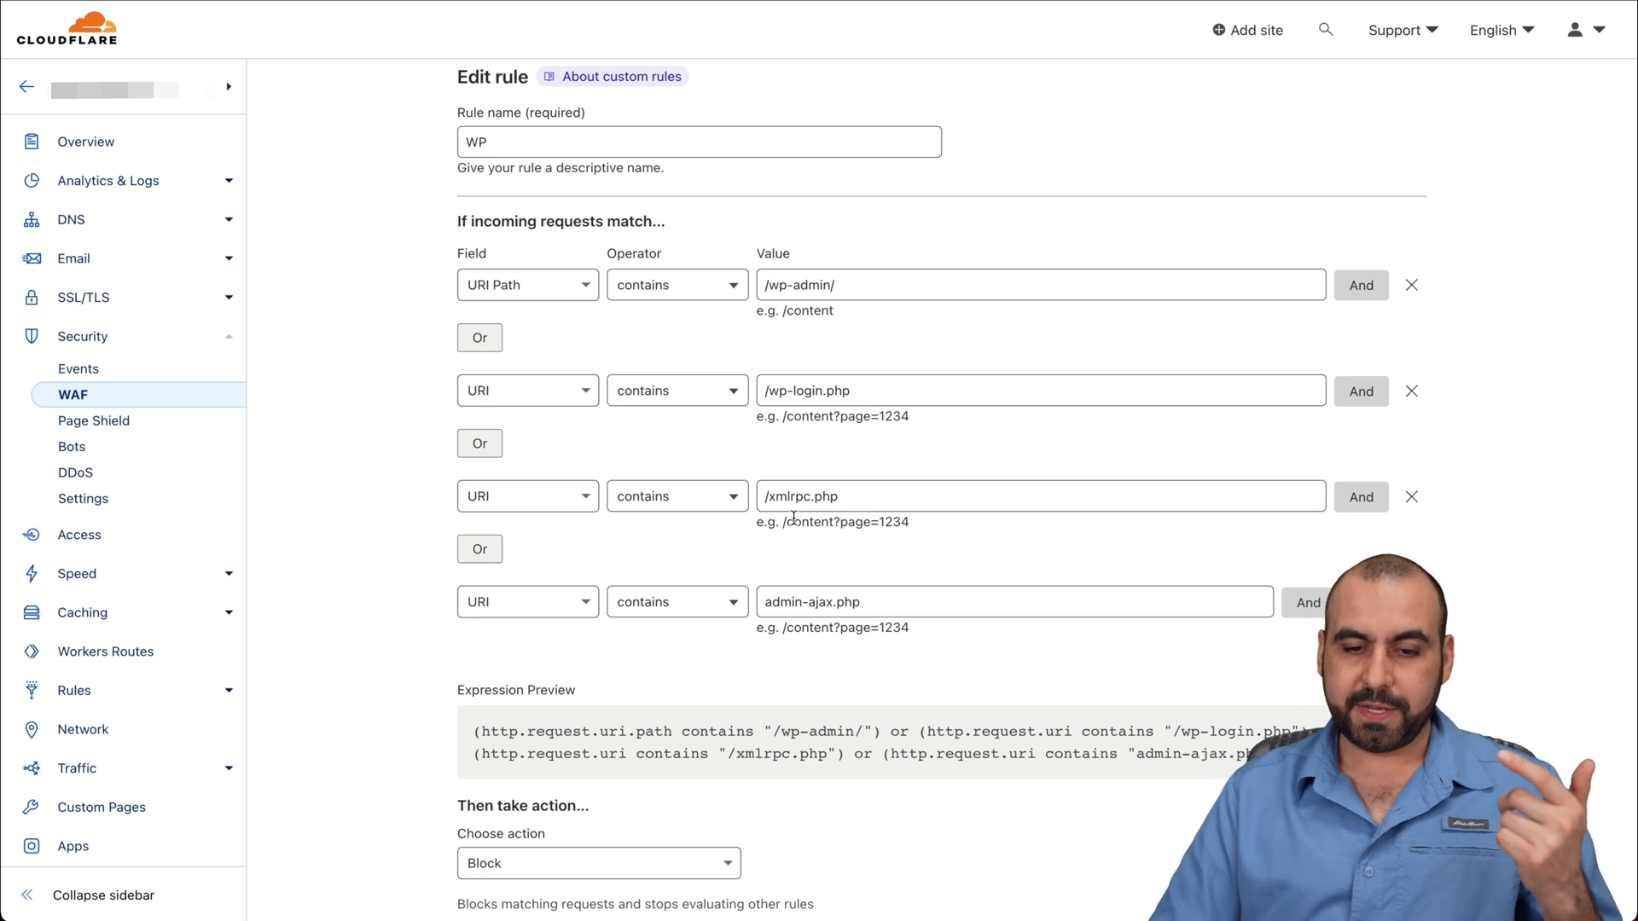
{"action": "left_click", "coordinate": [866, 505]}
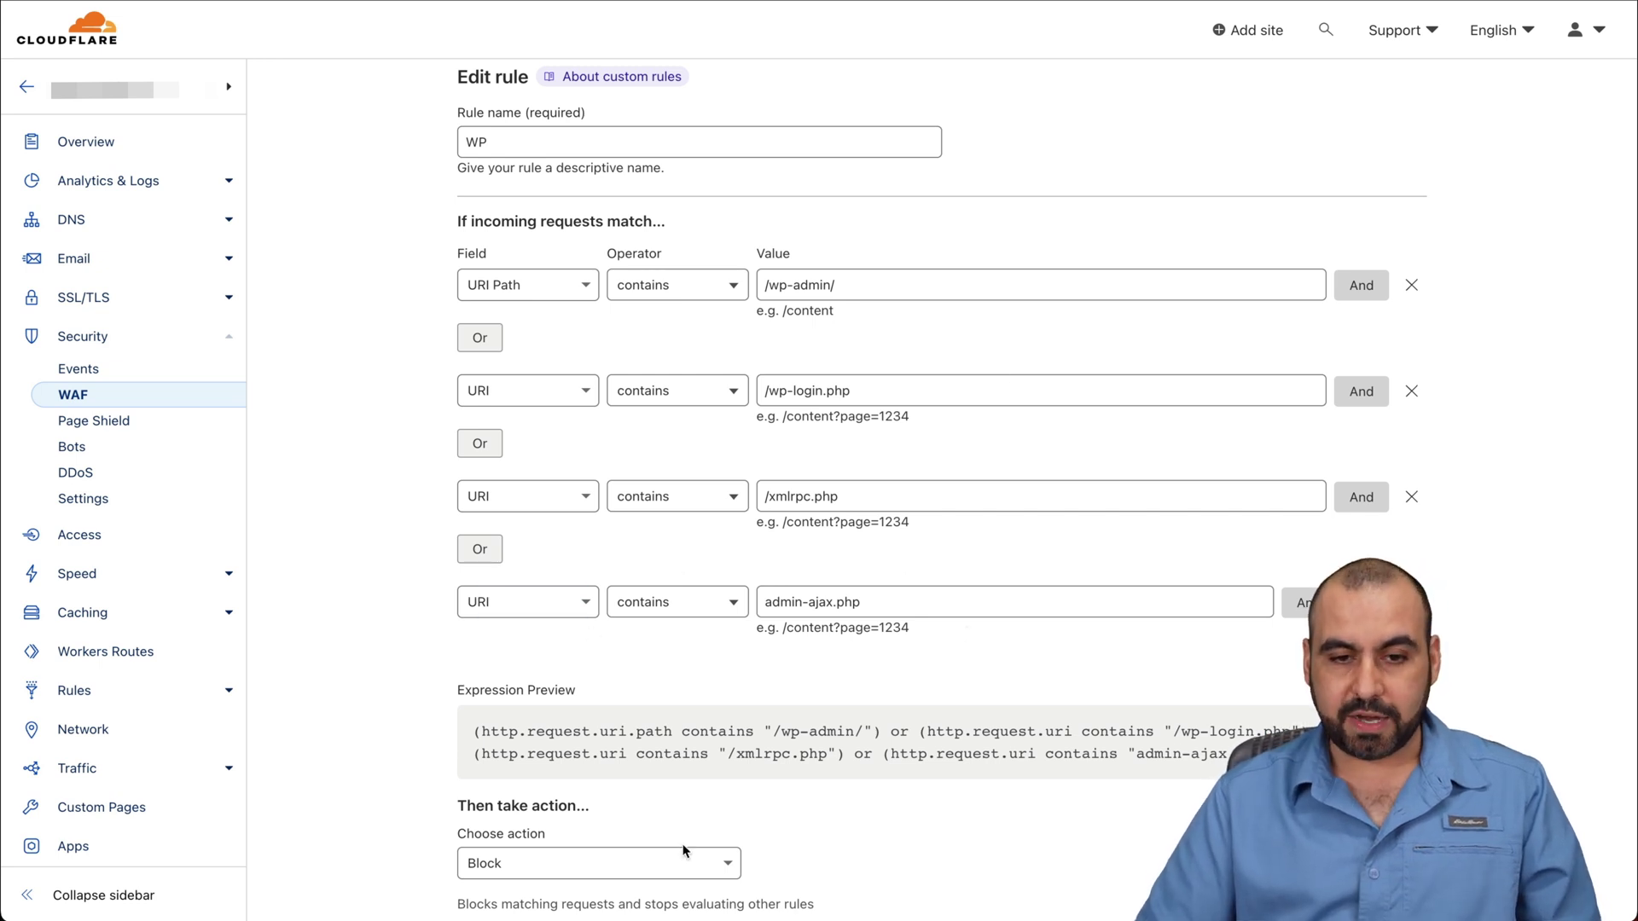
{"action": "scroll", "coordinate": [1156, 579], "scroll_direction": "up", "scroll_amount": 3}
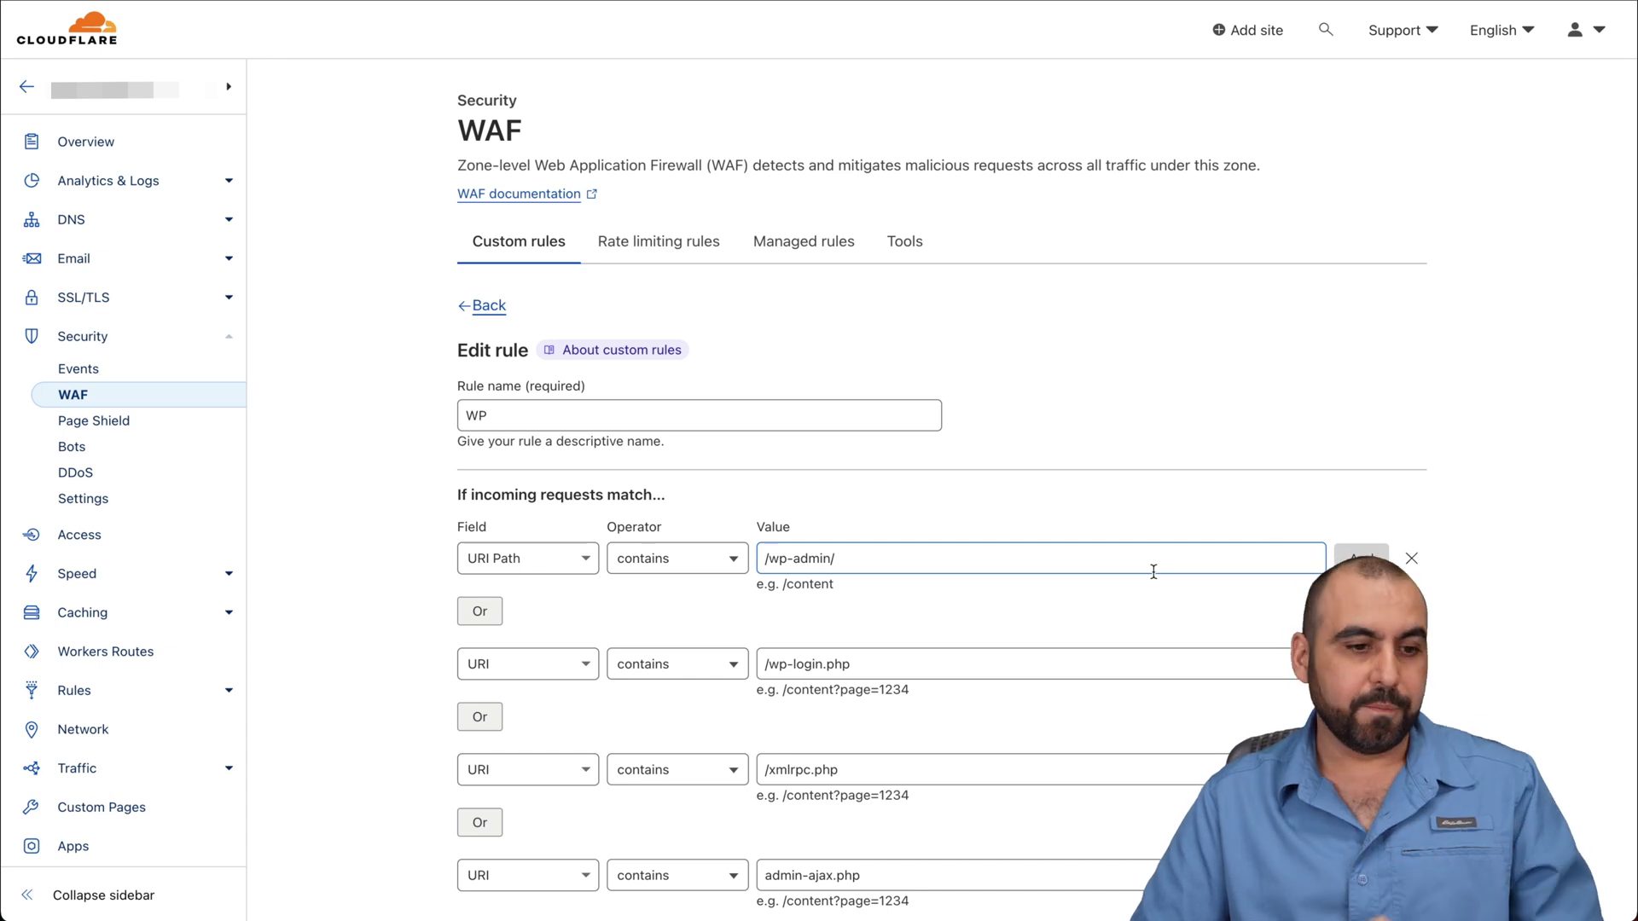
{"action": "left_click", "coordinate": [100, 372]}
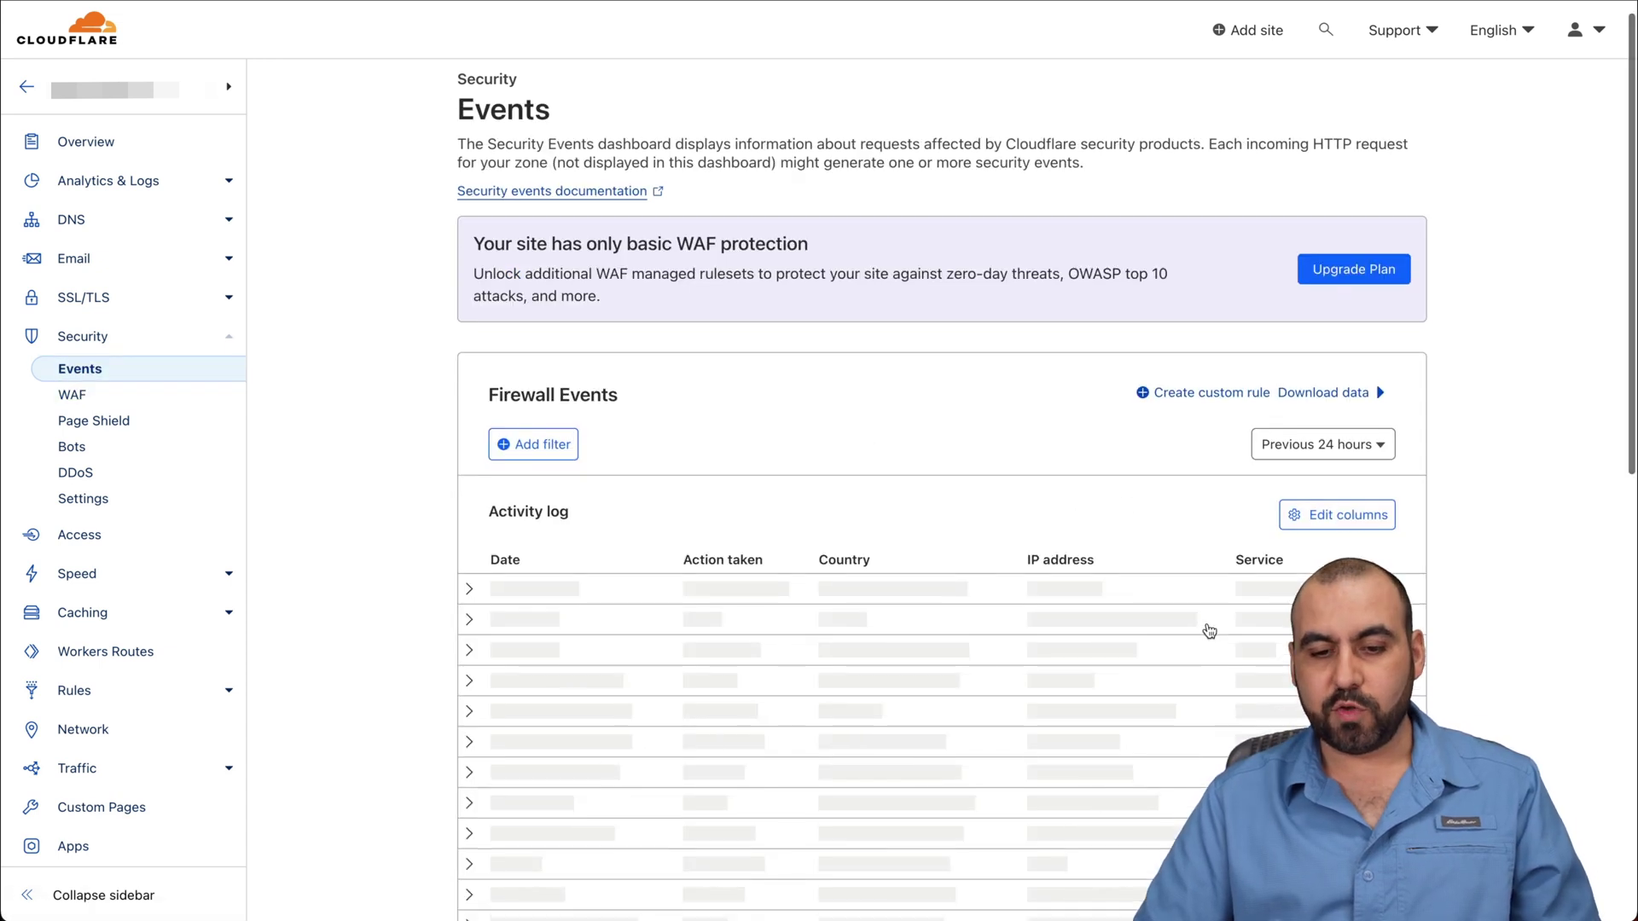
Step: Expand and collapse the details of the blocked Mexico request
{"action": "scroll", "coordinate": [1208, 631], "scroll_direction": "down", "scroll_amount": 5}
{"action": "scroll", "coordinate": [1208, 630], "scroll_direction": "down", "scroll_amount": 1}
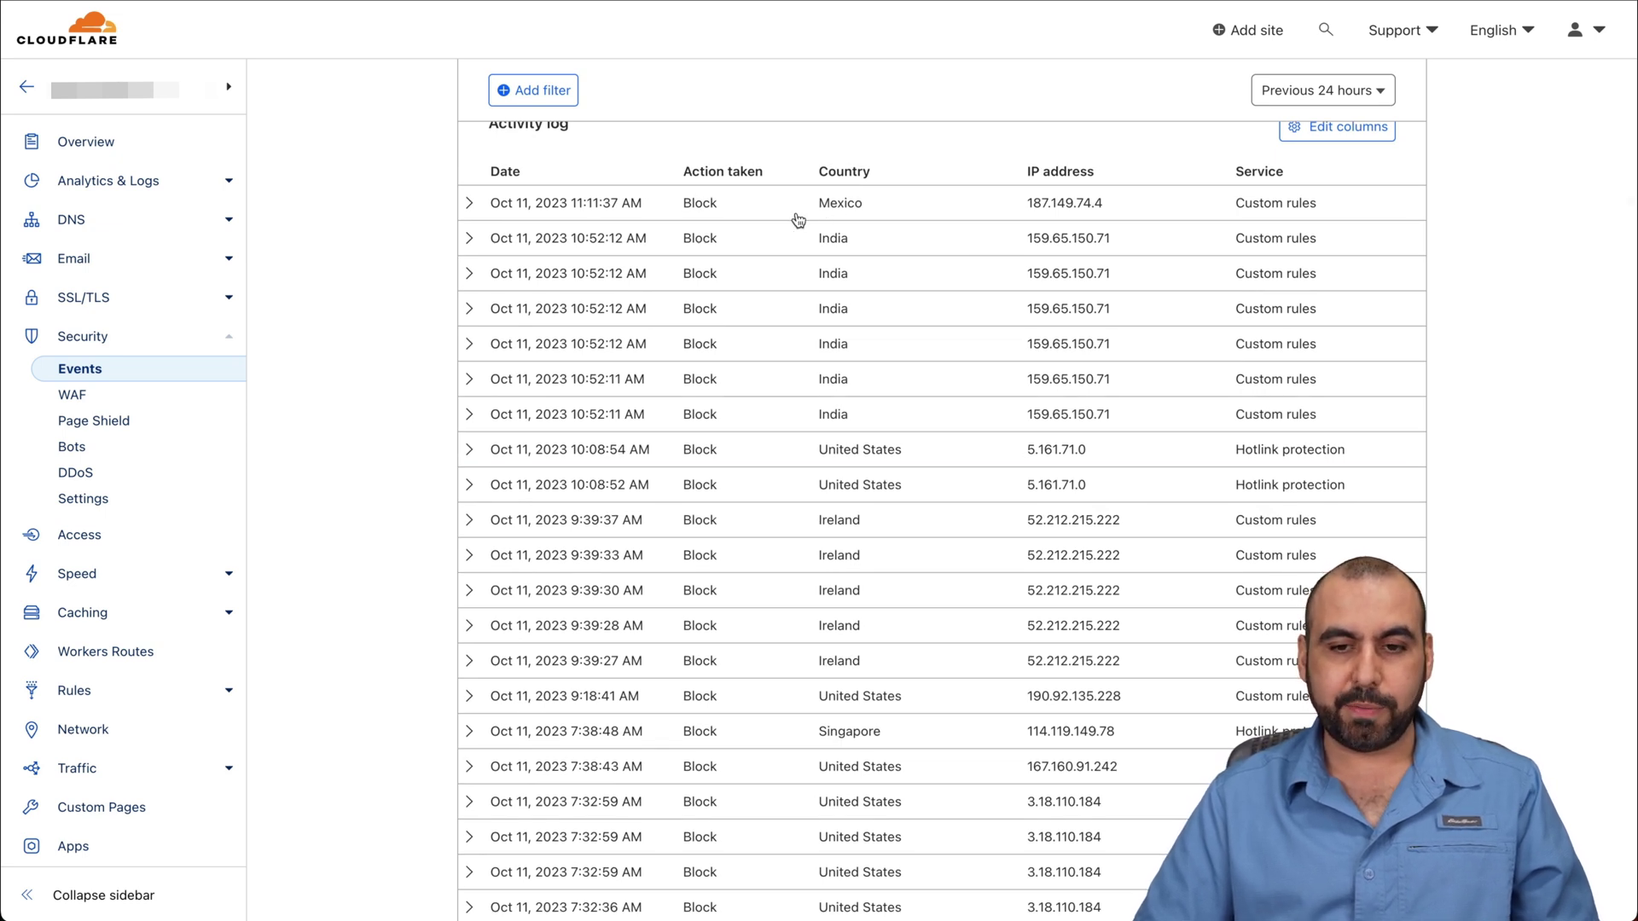
{"action": "left_click", "coordinate": [471, 205]}
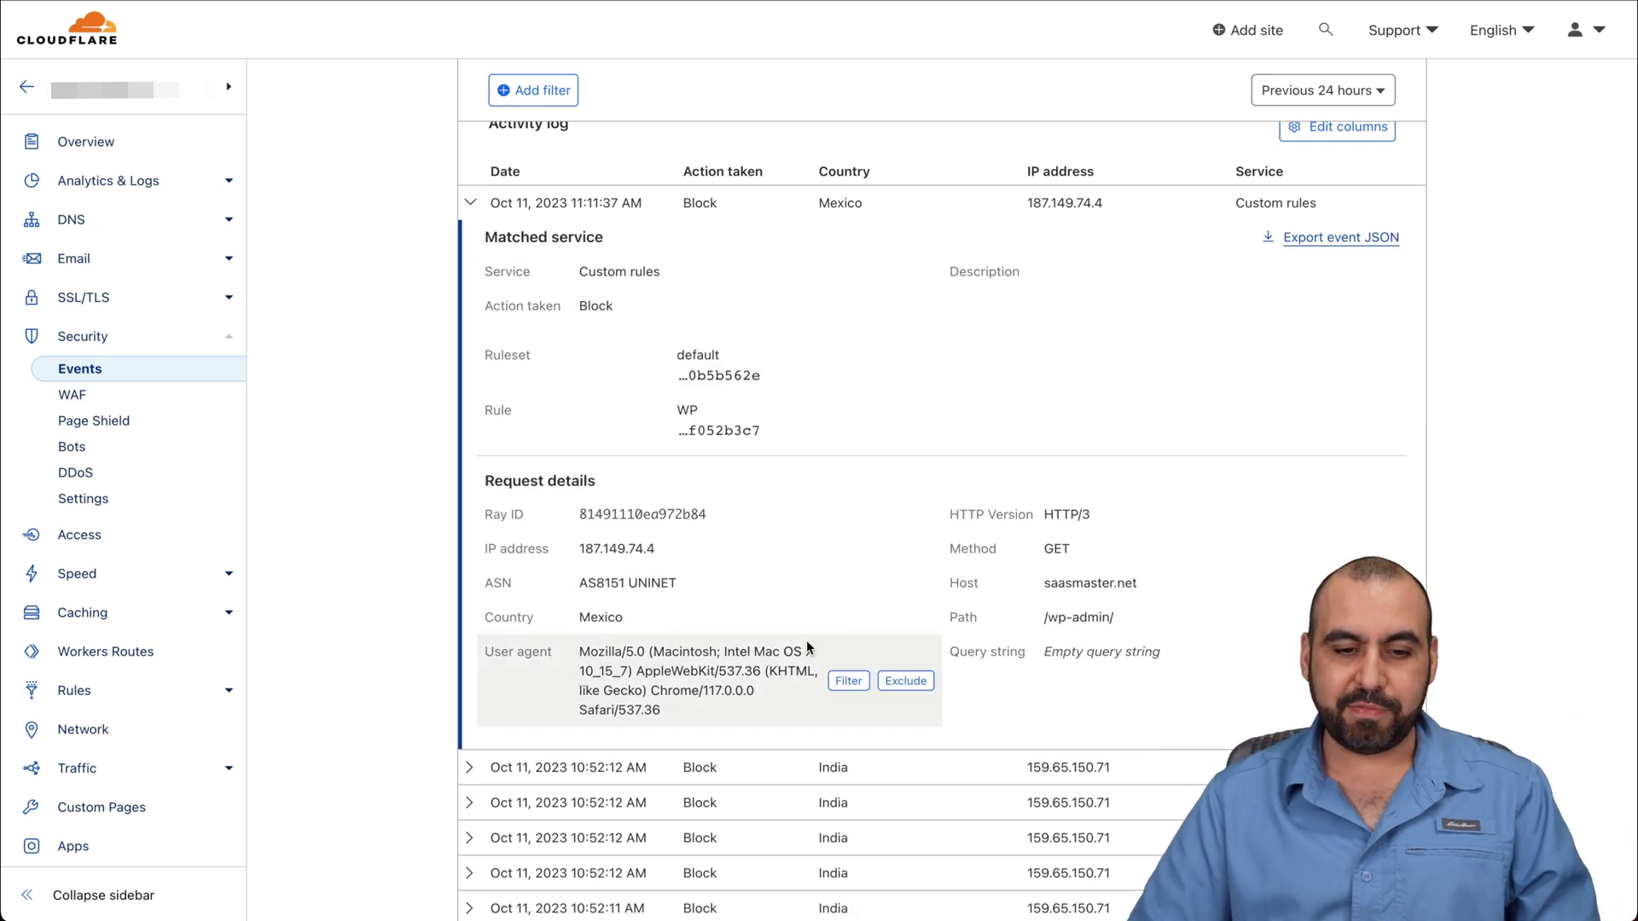
{"action": "left_click", "coordinate": [472, 208]}
Step: Inspect the 10:52:12 AM India event blocked on its wp-admin/ path
{"action": "scroll", "coordinate": [834, 585], "scroll_direction": "down", "scroll_amount": 1}
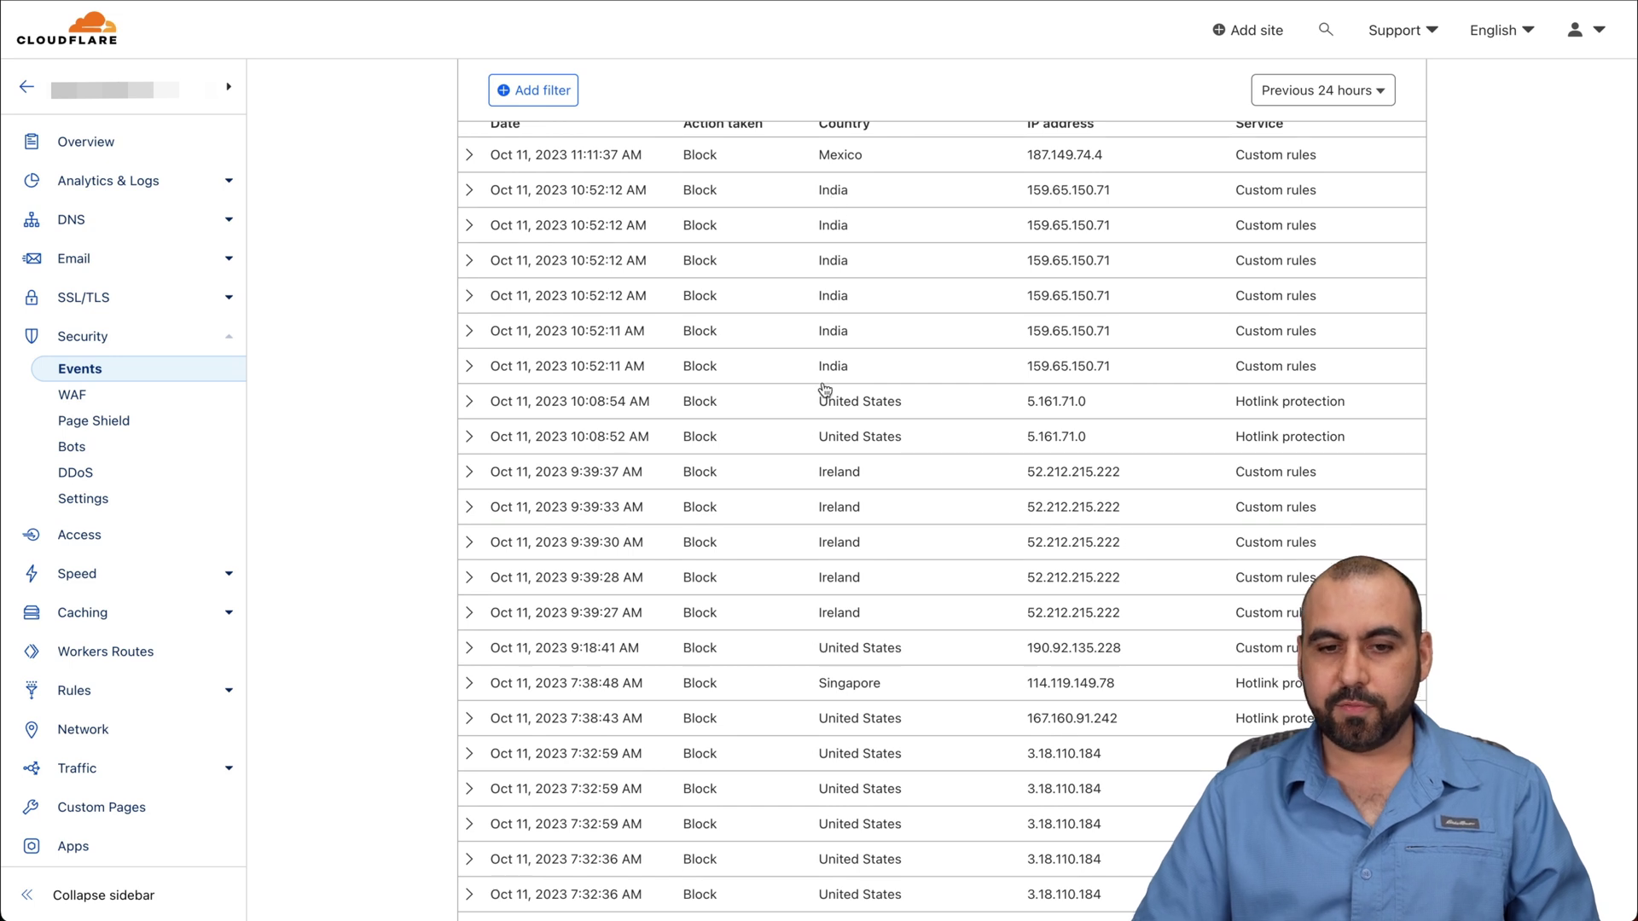
{"action": "left_click", "coordinate": [469, 261]}
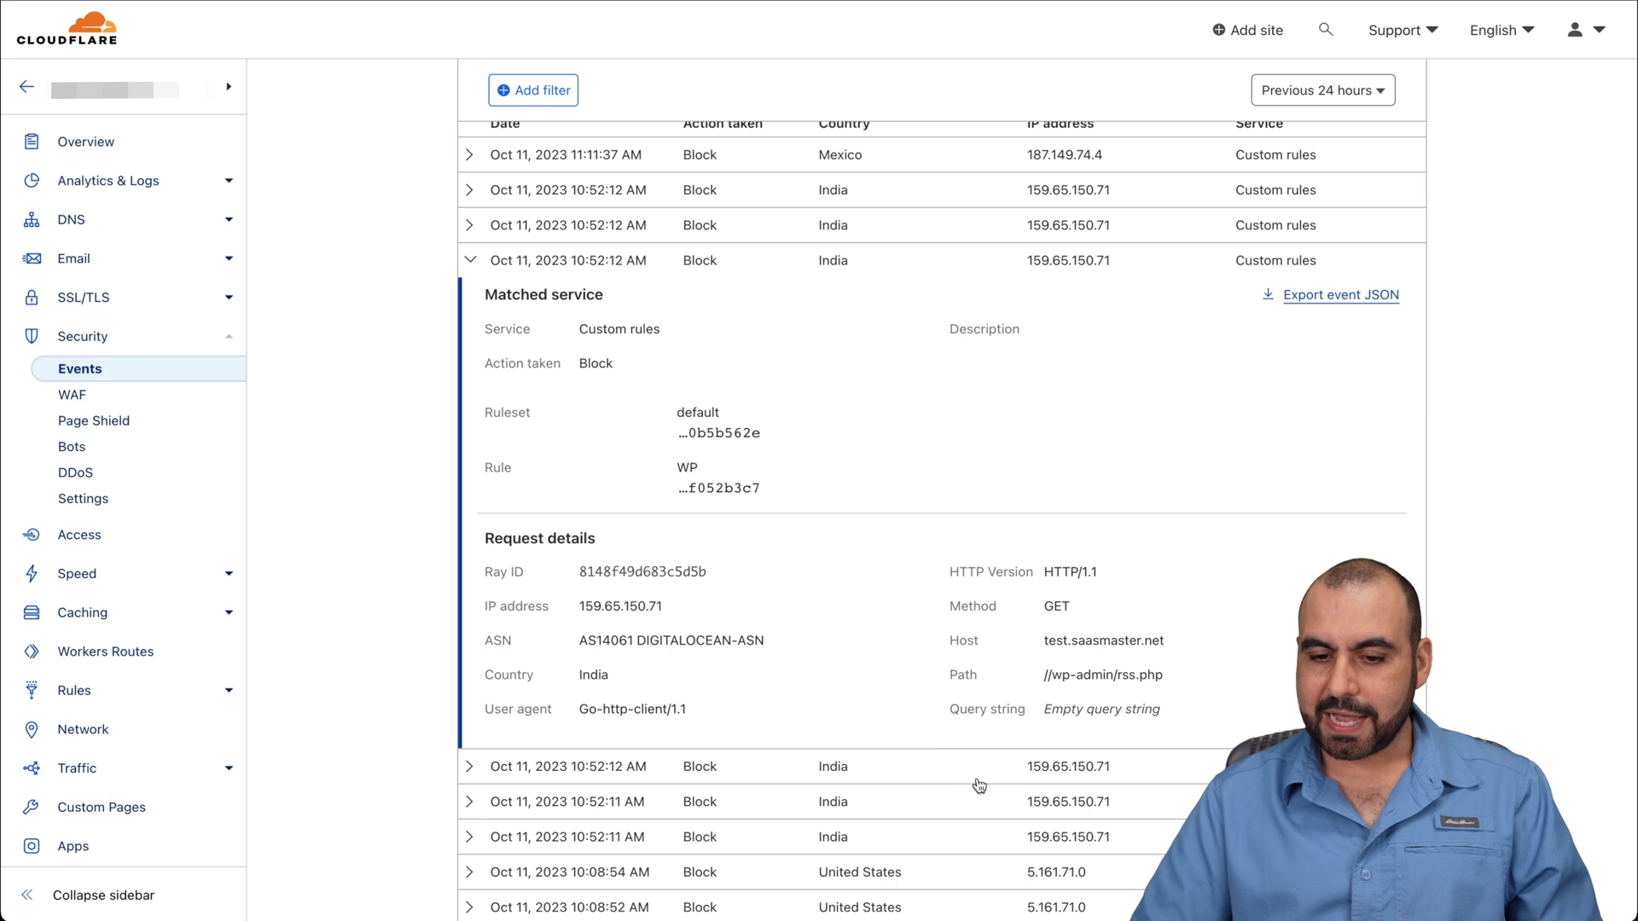
{"action": "left_click_drag", "start_coordinate": [1051, 675], "coordinate": [1117, 675]}
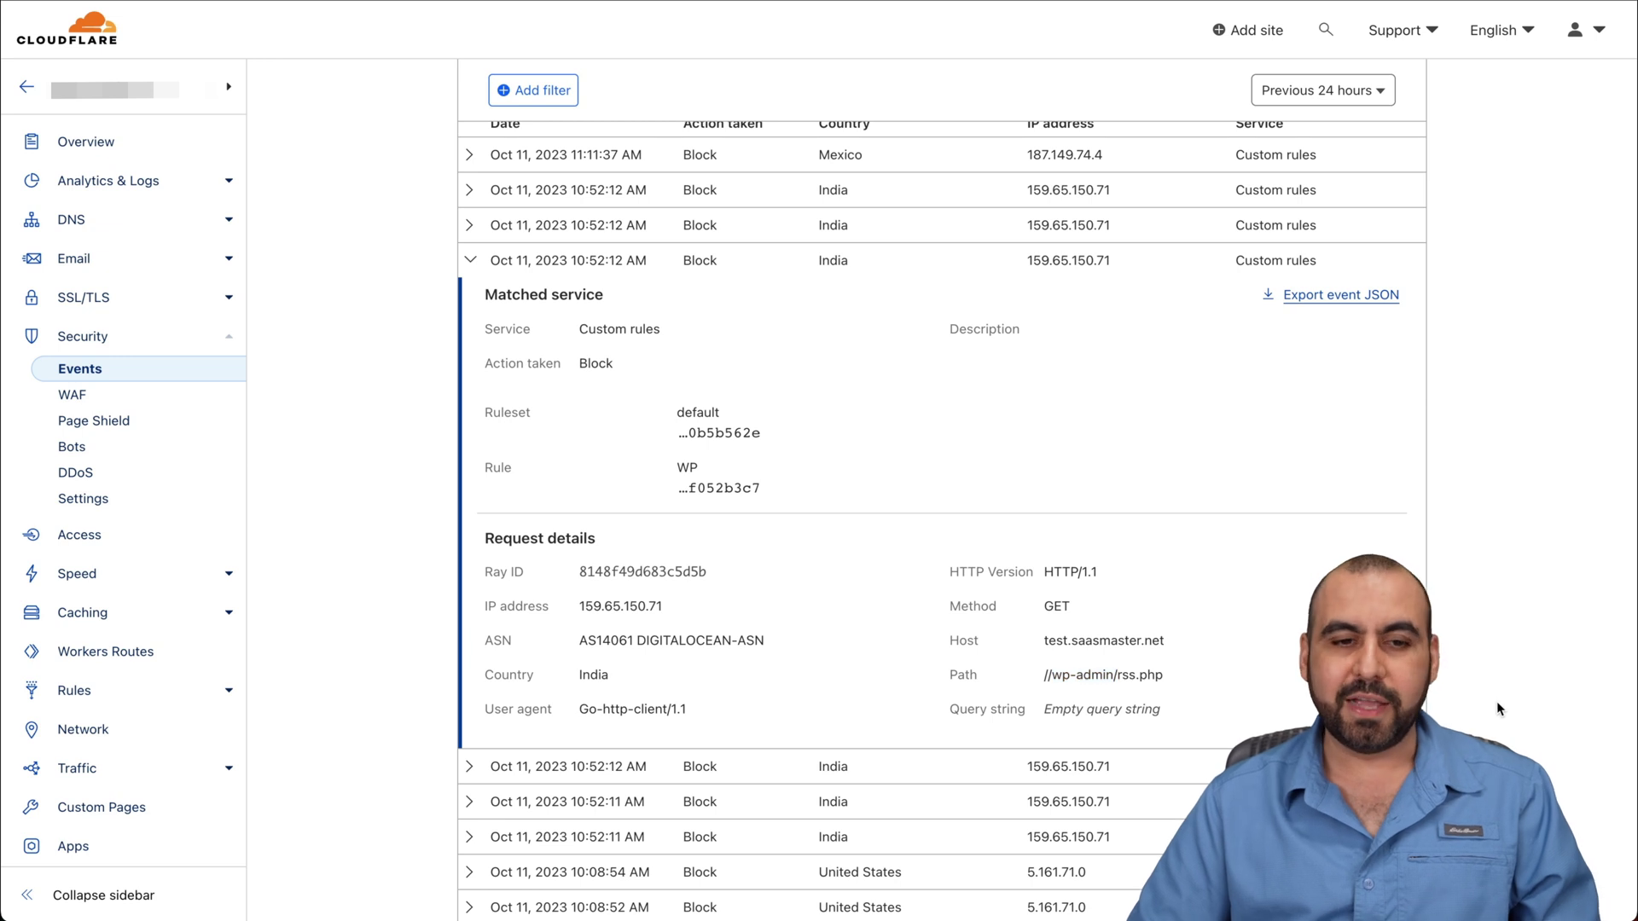
{"action": "left_click", "coordinate": [480, 270]}
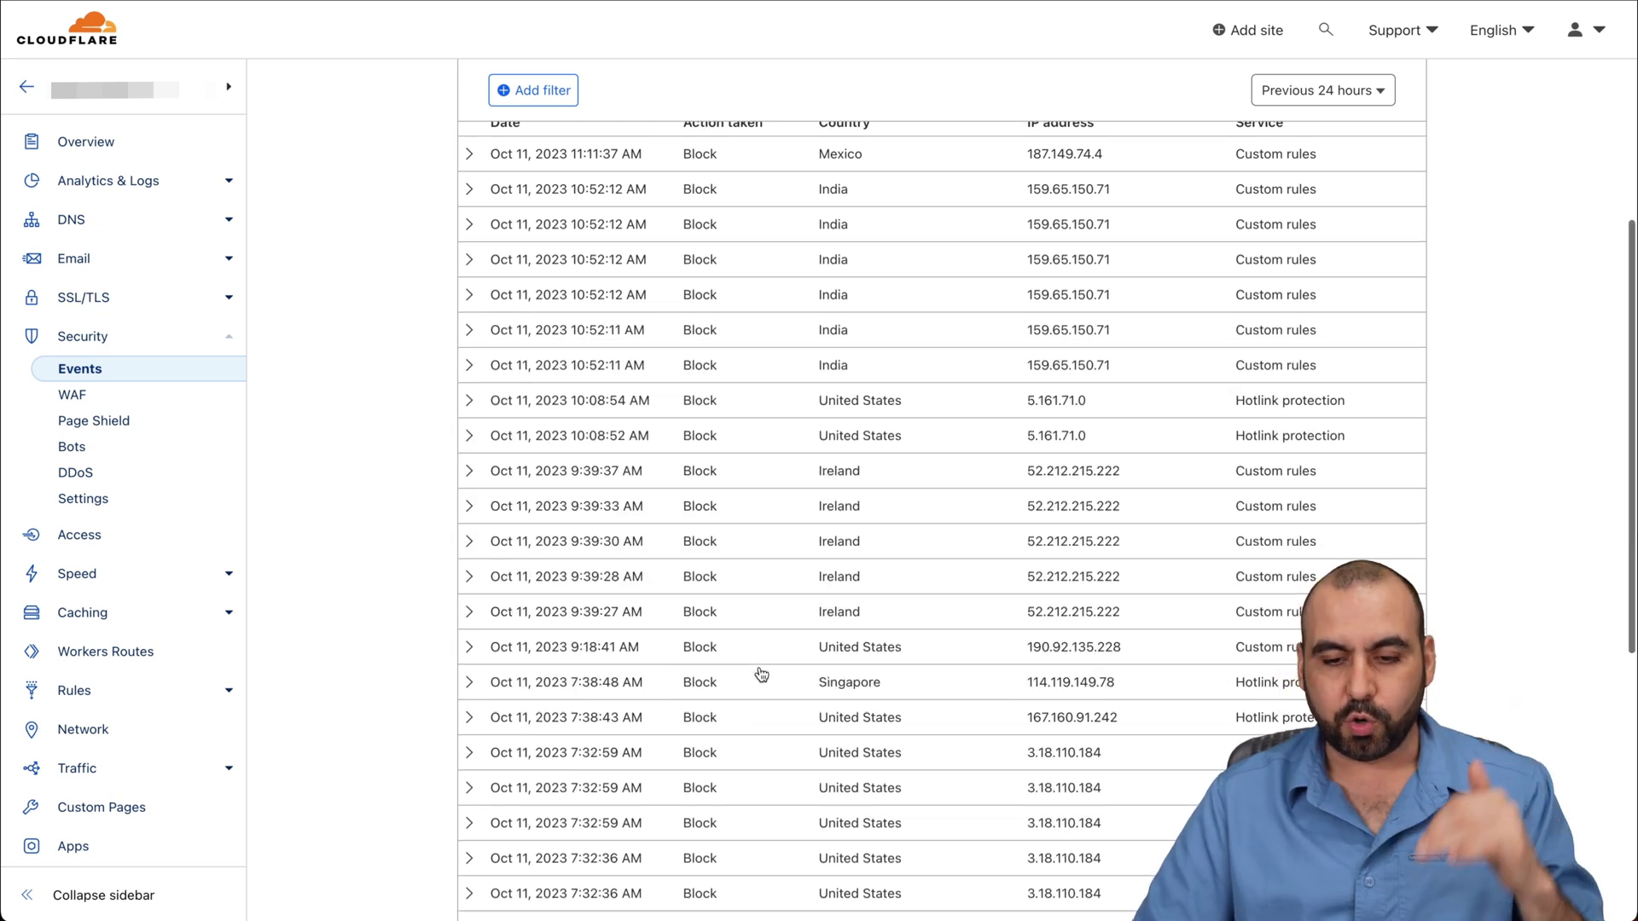
Step: Expand the 9:39:28 AM Ireland event blocked by WP for /wp-login.php
{"action": "scroll", "coordinate": [760, 673], "scroll_direction": "down", "scroll_amount": 2}
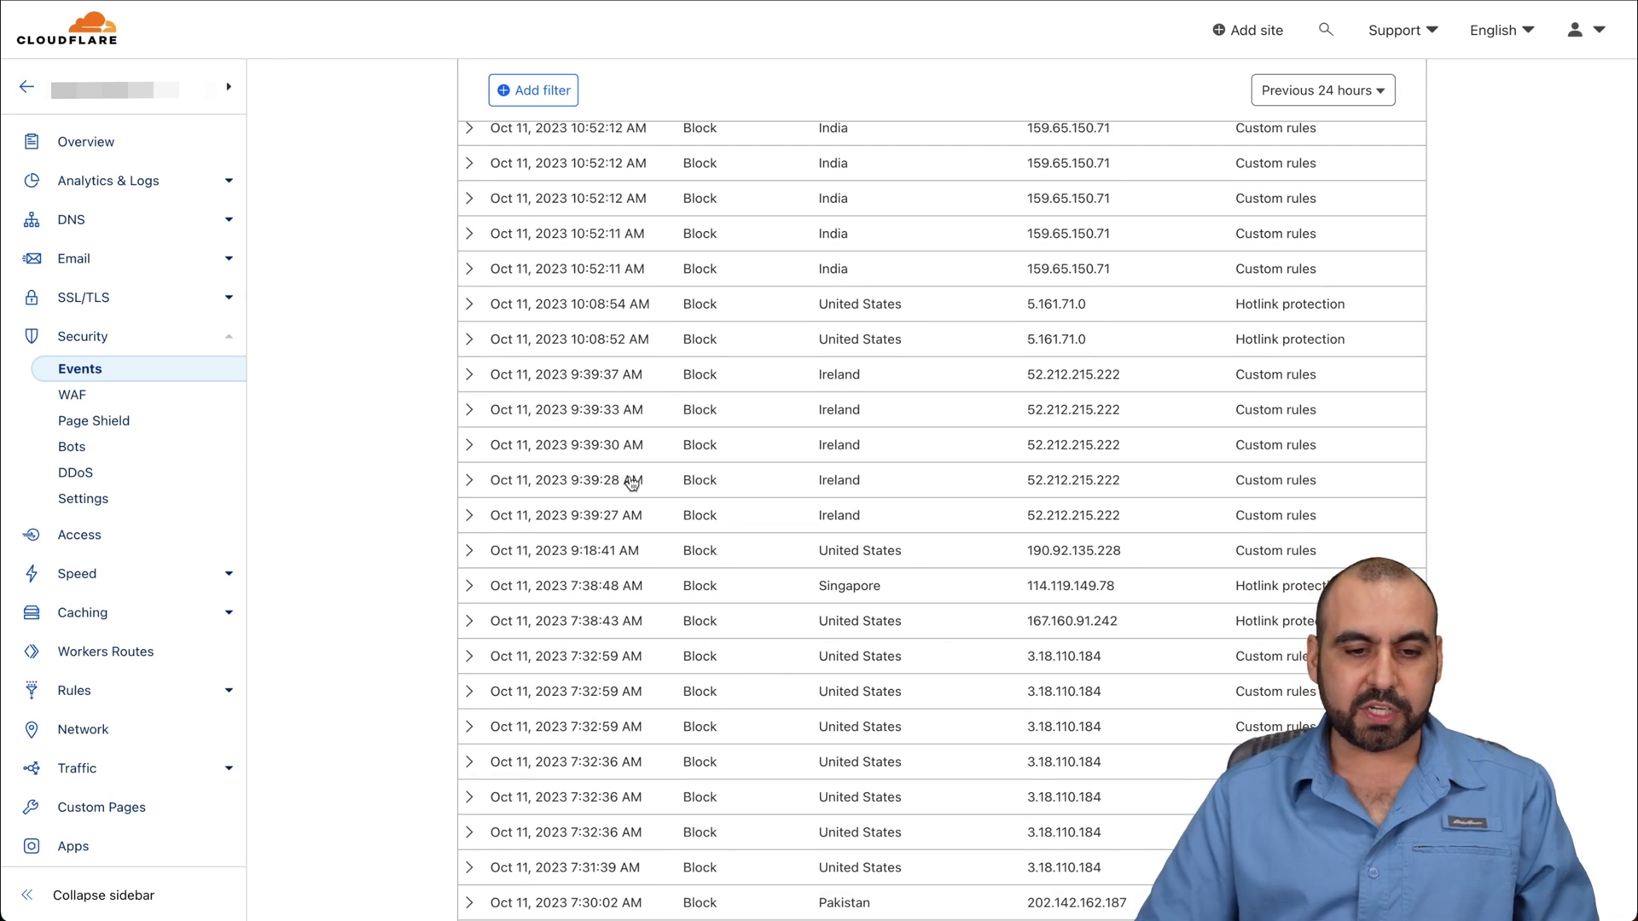
{"action": "left_click", "coordinate": [484, 479]}
{"action": "scroll", "coordinate": [765, 641], "scroll_direction": "down", "scroll_amount": 4}
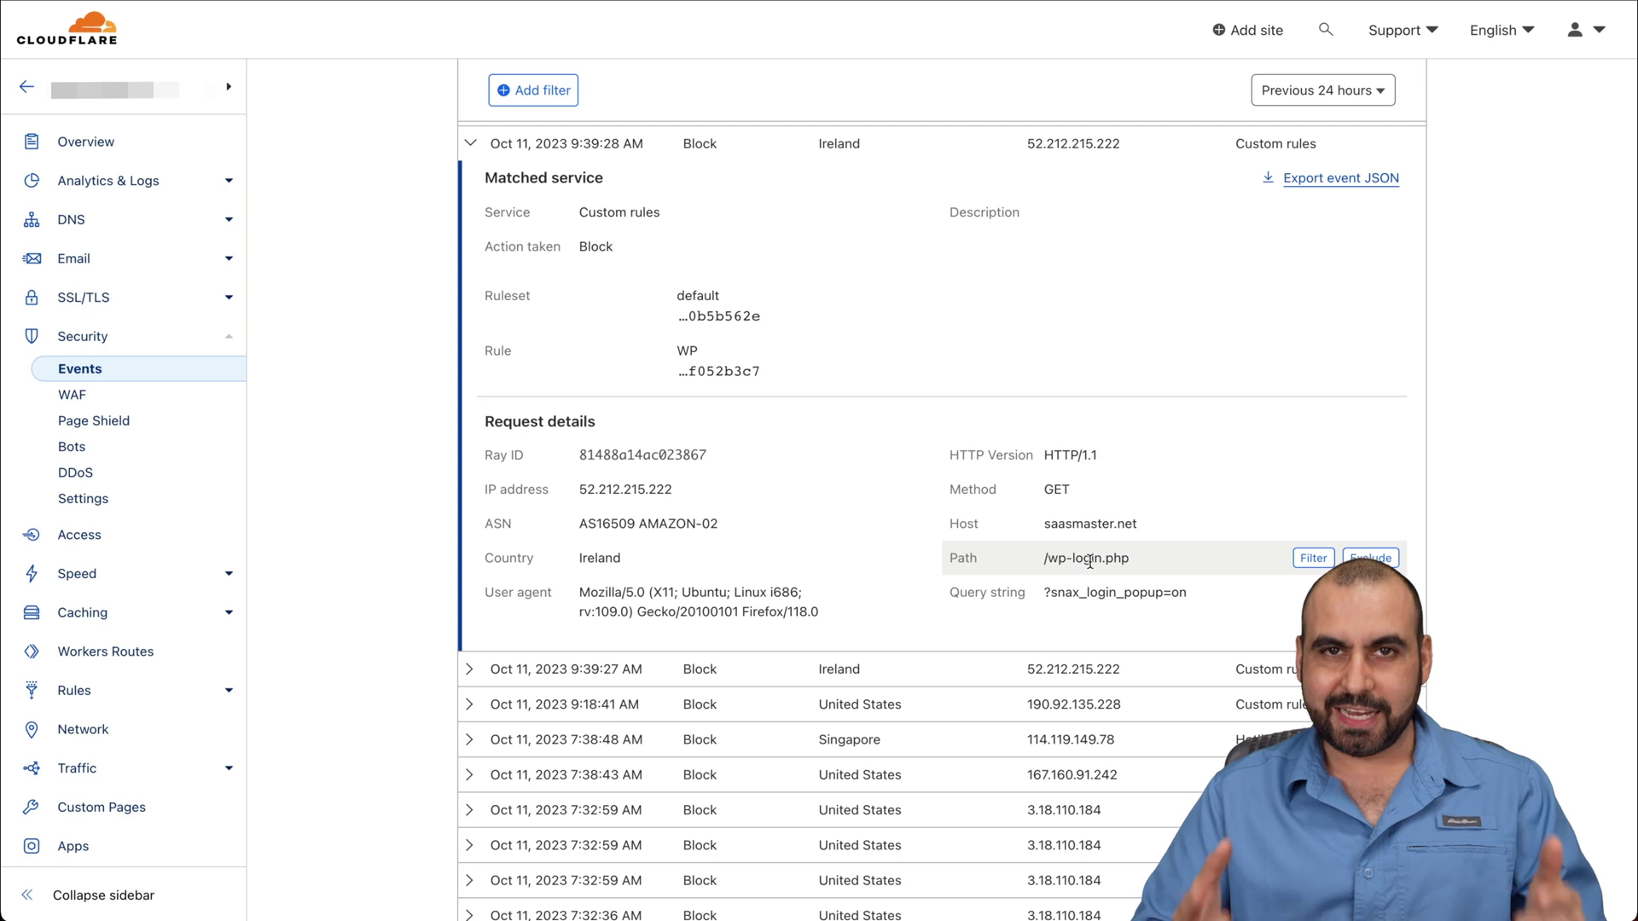
Step: Collapse the Ireland event, inspect the 7:32:36 AM /xmlrpc.php block, then return to Security > WAF
{"action": "scroll", "coordinate": [1091, 561], "scroll_direction": "down", "scroll_amount": 5}
{"action": "left_click", "coordinate": [1090, 560]}
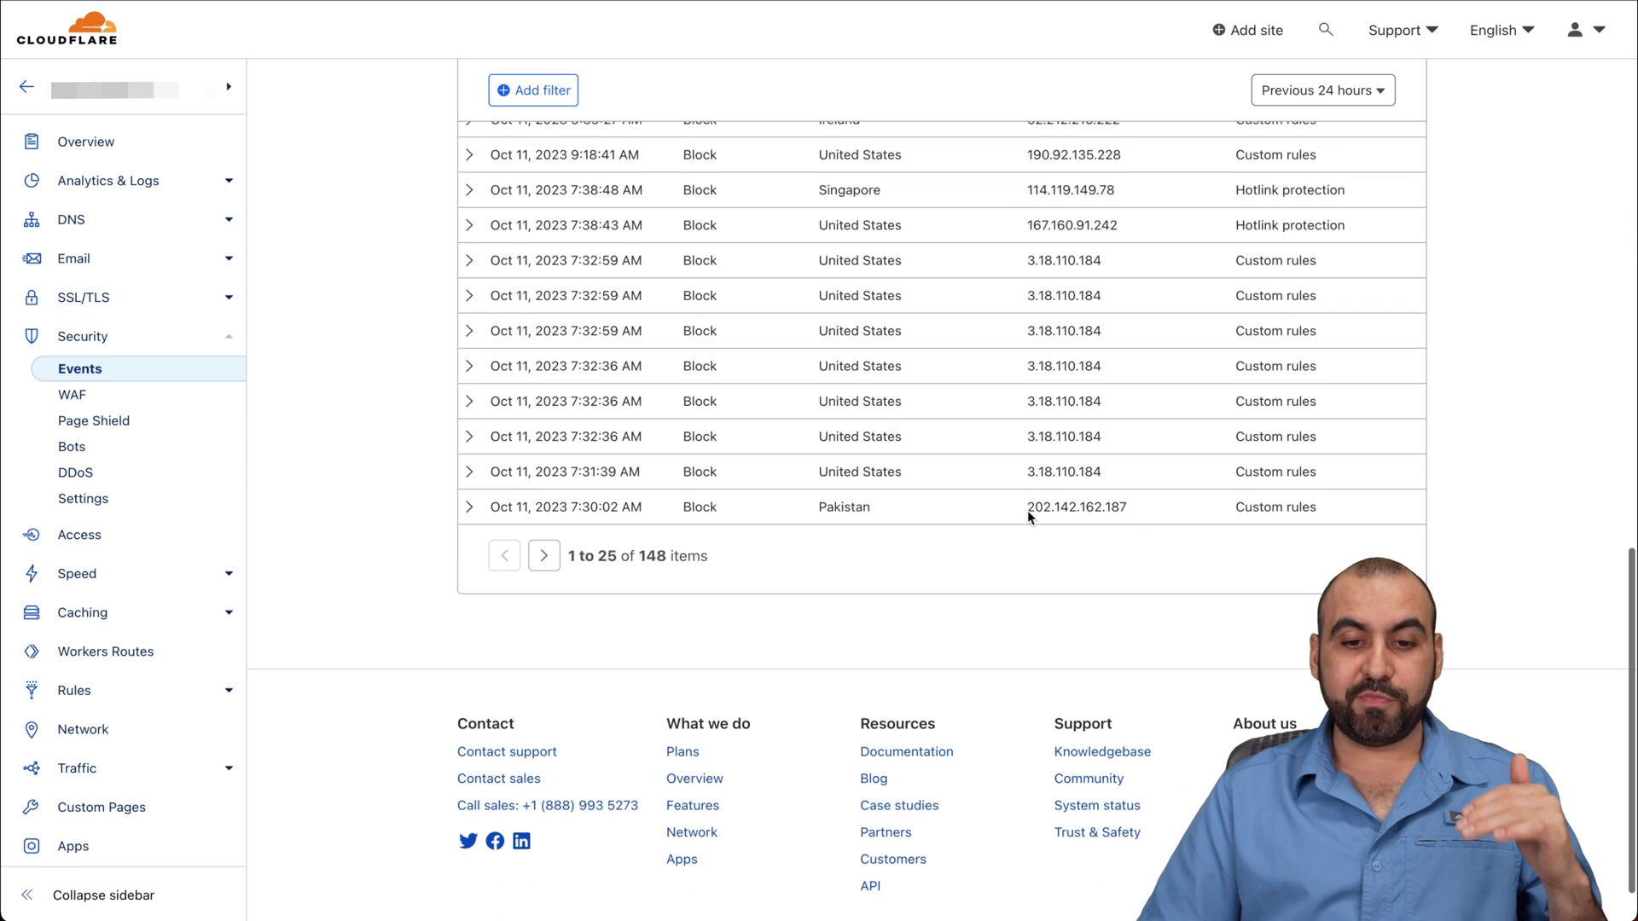
{"action": "left_click", "coordinate": [541, 409]}
{"action": "scroll", "coordinate": [851, 575], "scroll_direction": "down", "scroll_amount": 3}
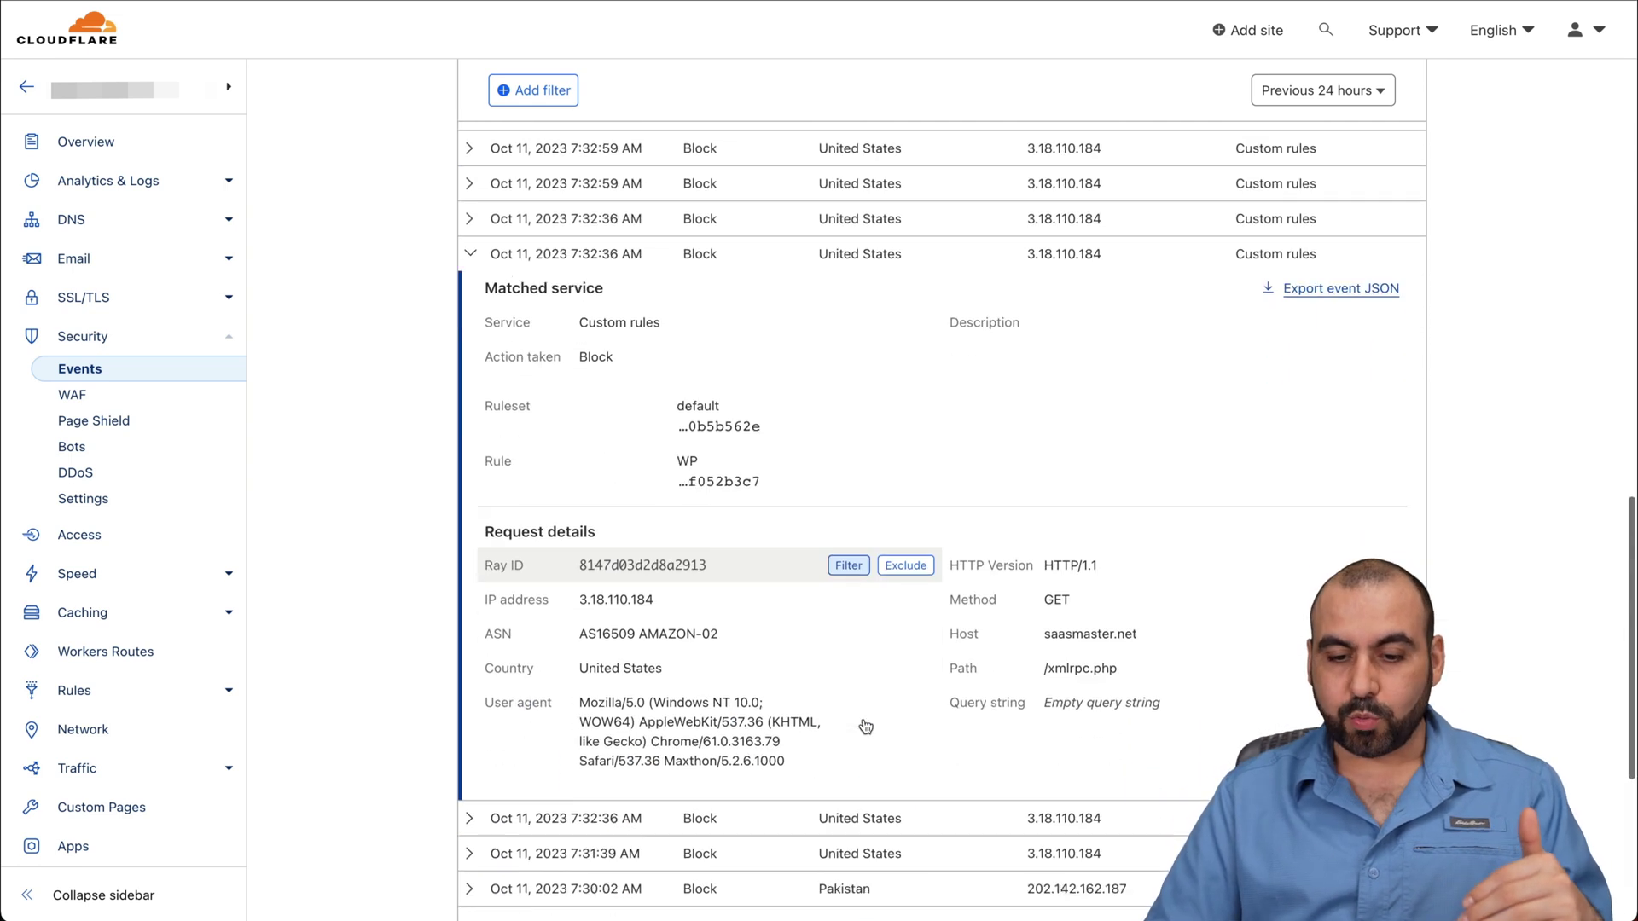
{"action": "scroll", "coordinate": [719, 371], "scroll_direction": "up", "scroll_amount": 2}
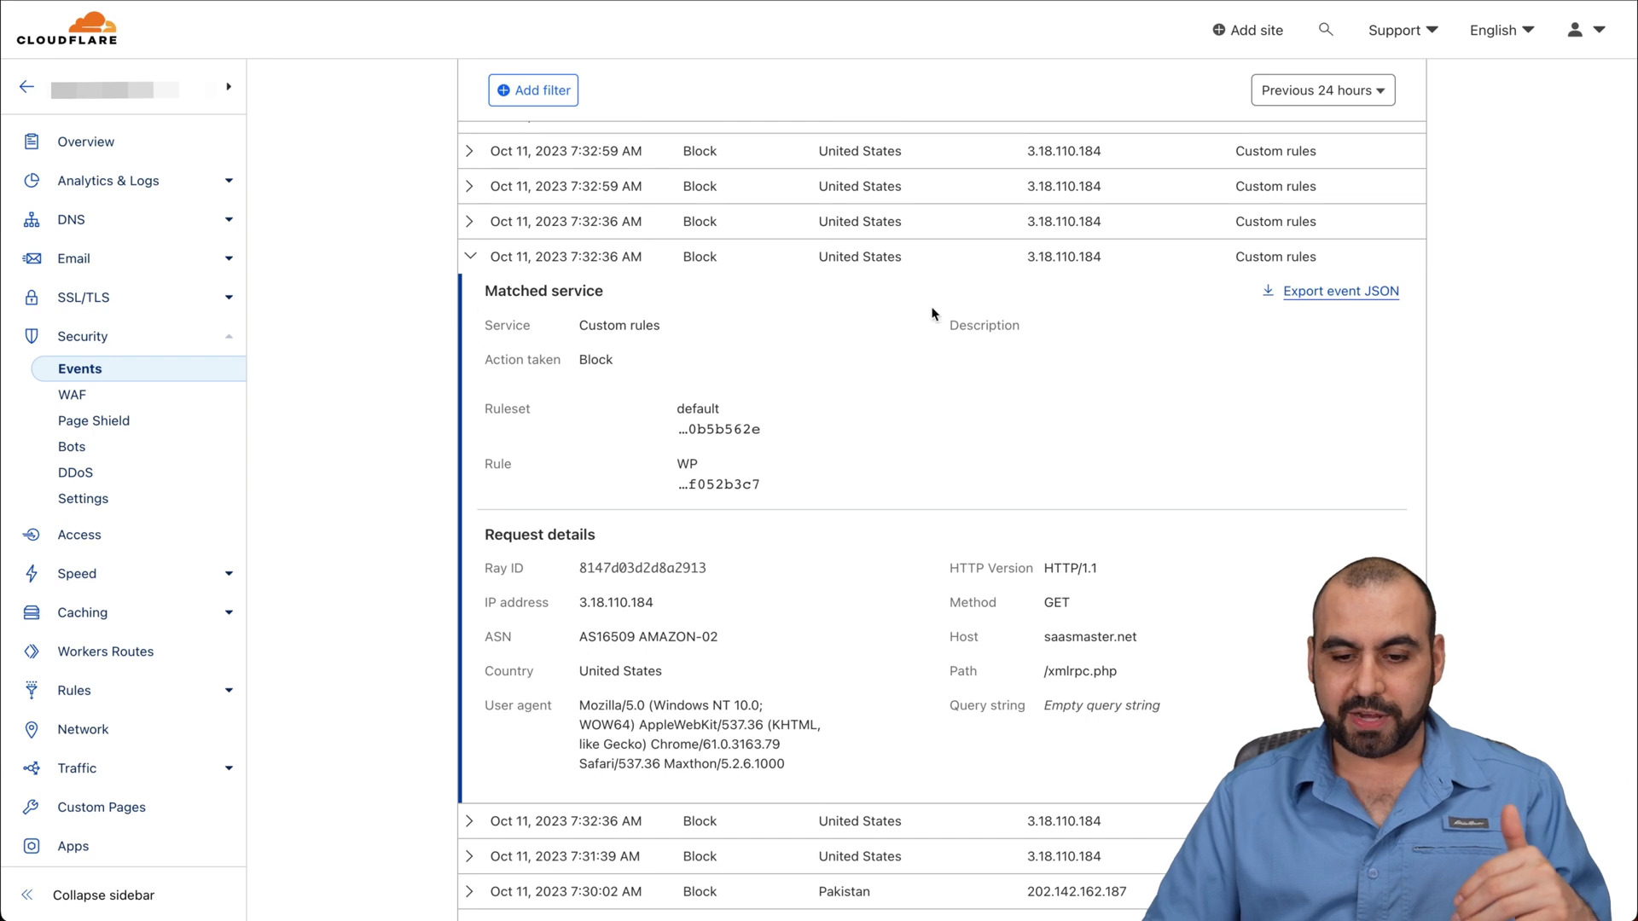
{"action": "scroll", "coordinate": [862, 587], "scroll_direction": "down", "scroll_amount": 2}
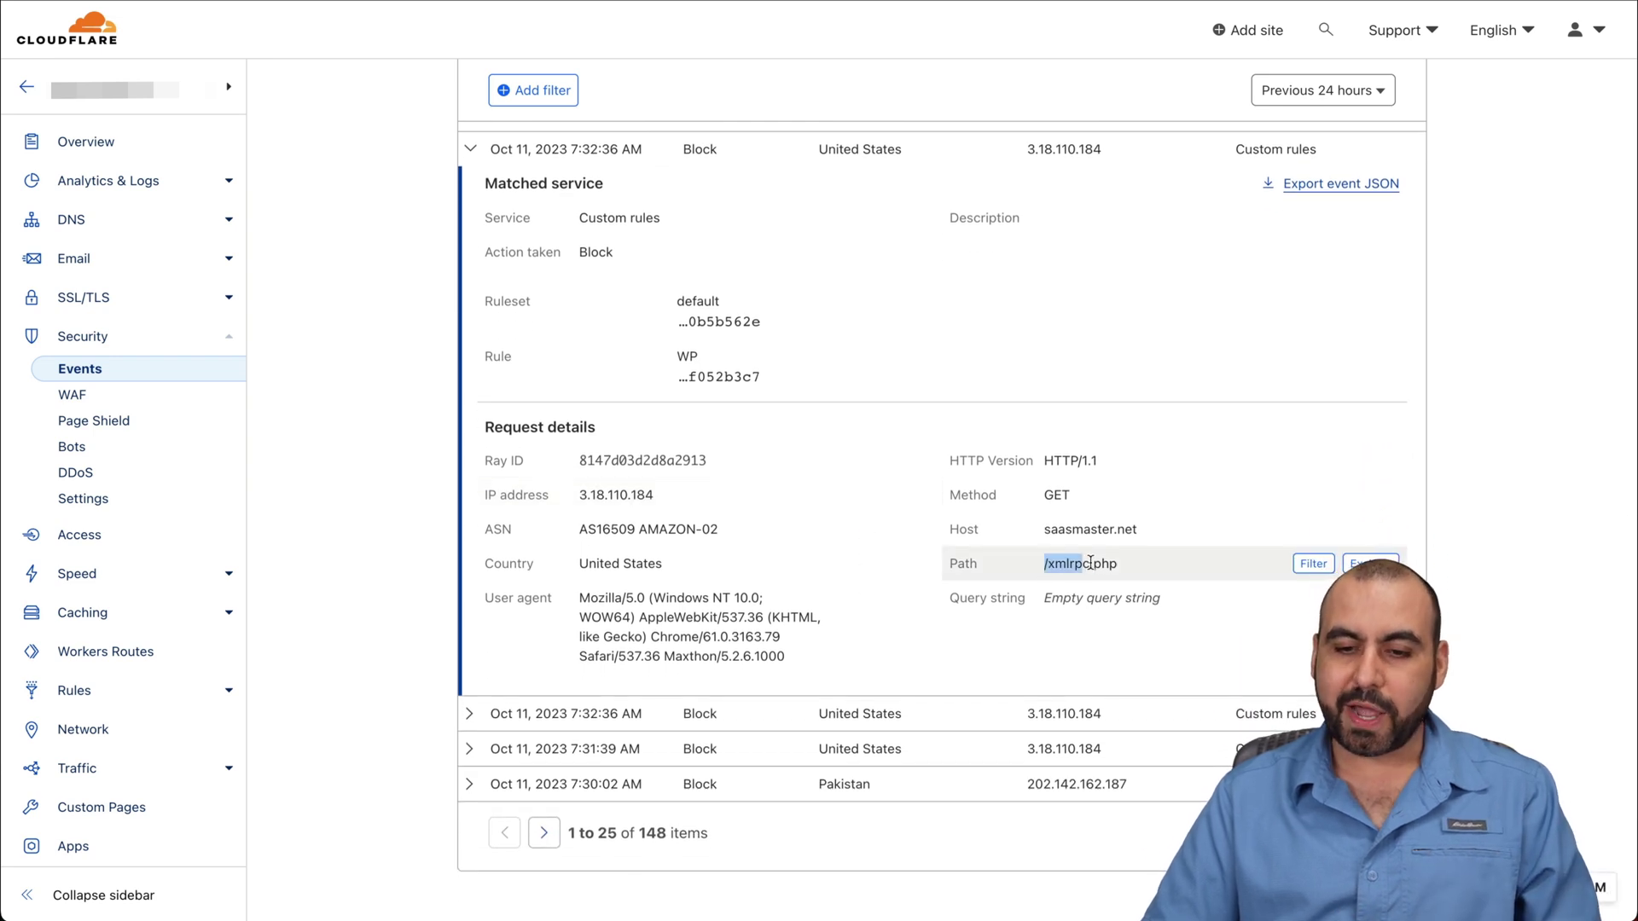
{"action": "left_click", "coordinate": [1133, 568]}
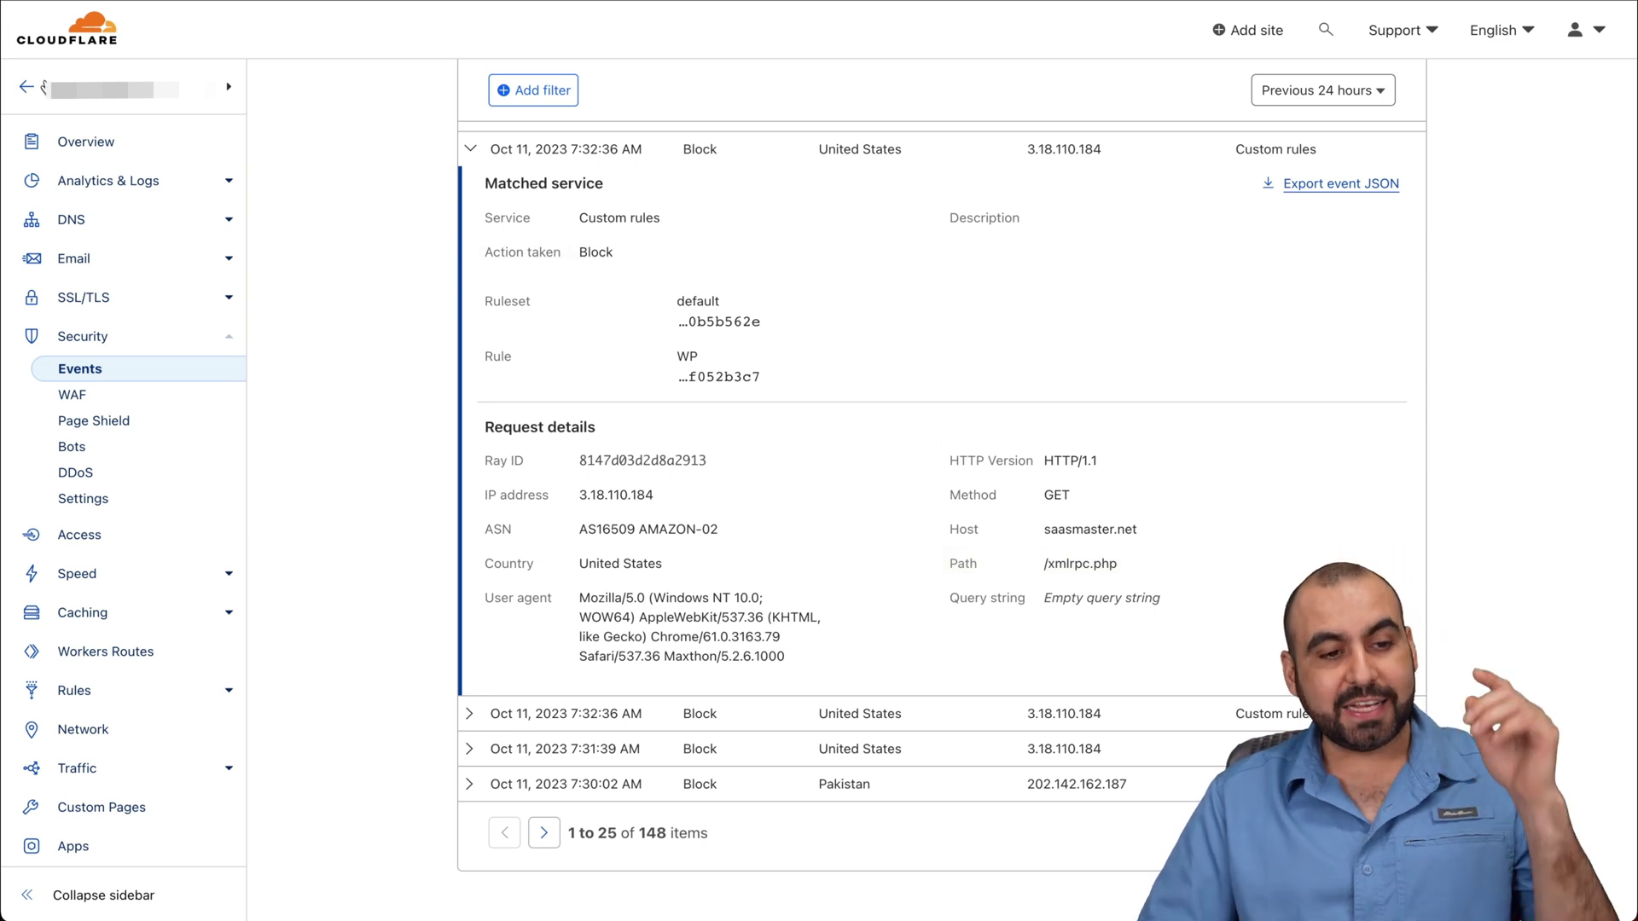
{"action": "left_click", "coordinate": [102, 394]}
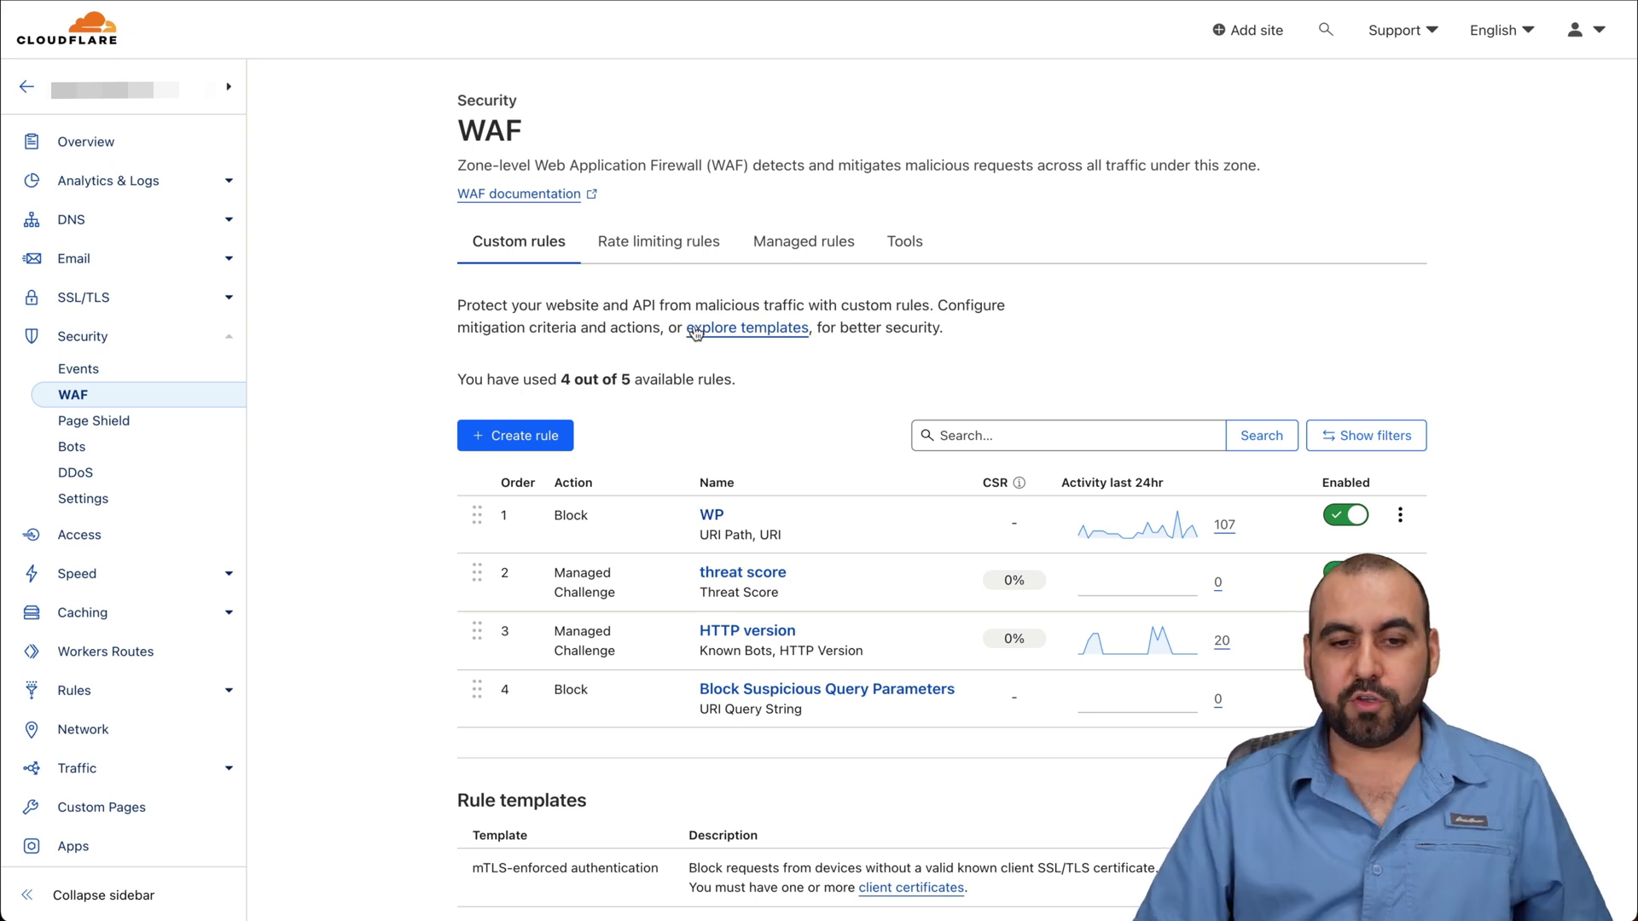
{"action": "left_click", "coordinate": [649, 247]}
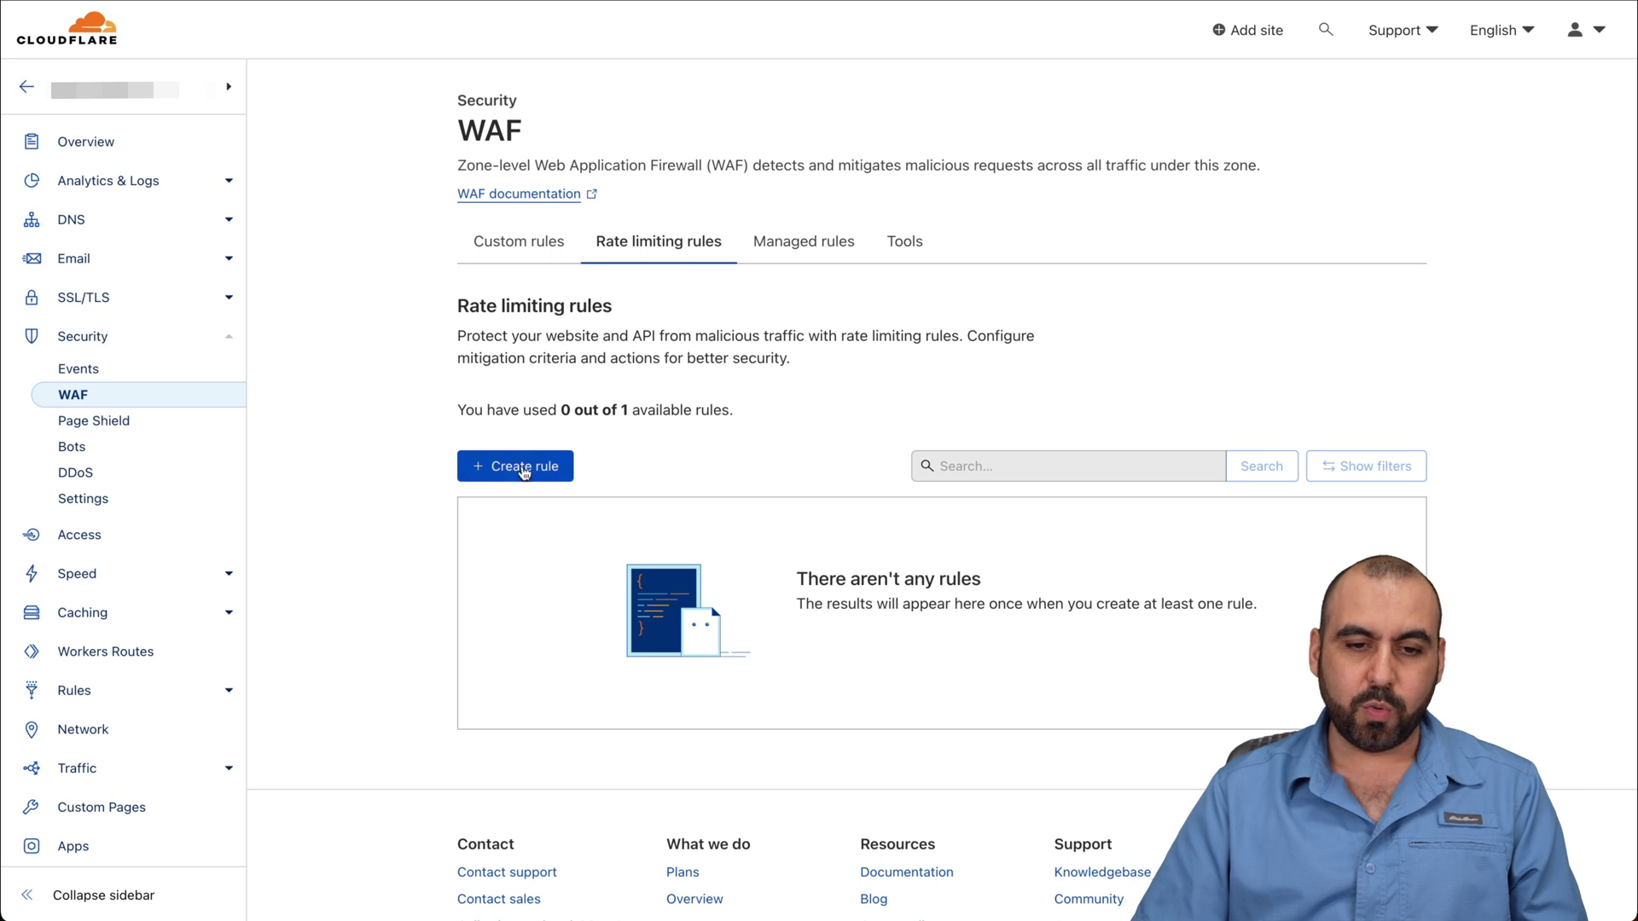
{"action": "left_click_drag", "start_coordinate": [561, 410], "coordinate": [721, 409]}
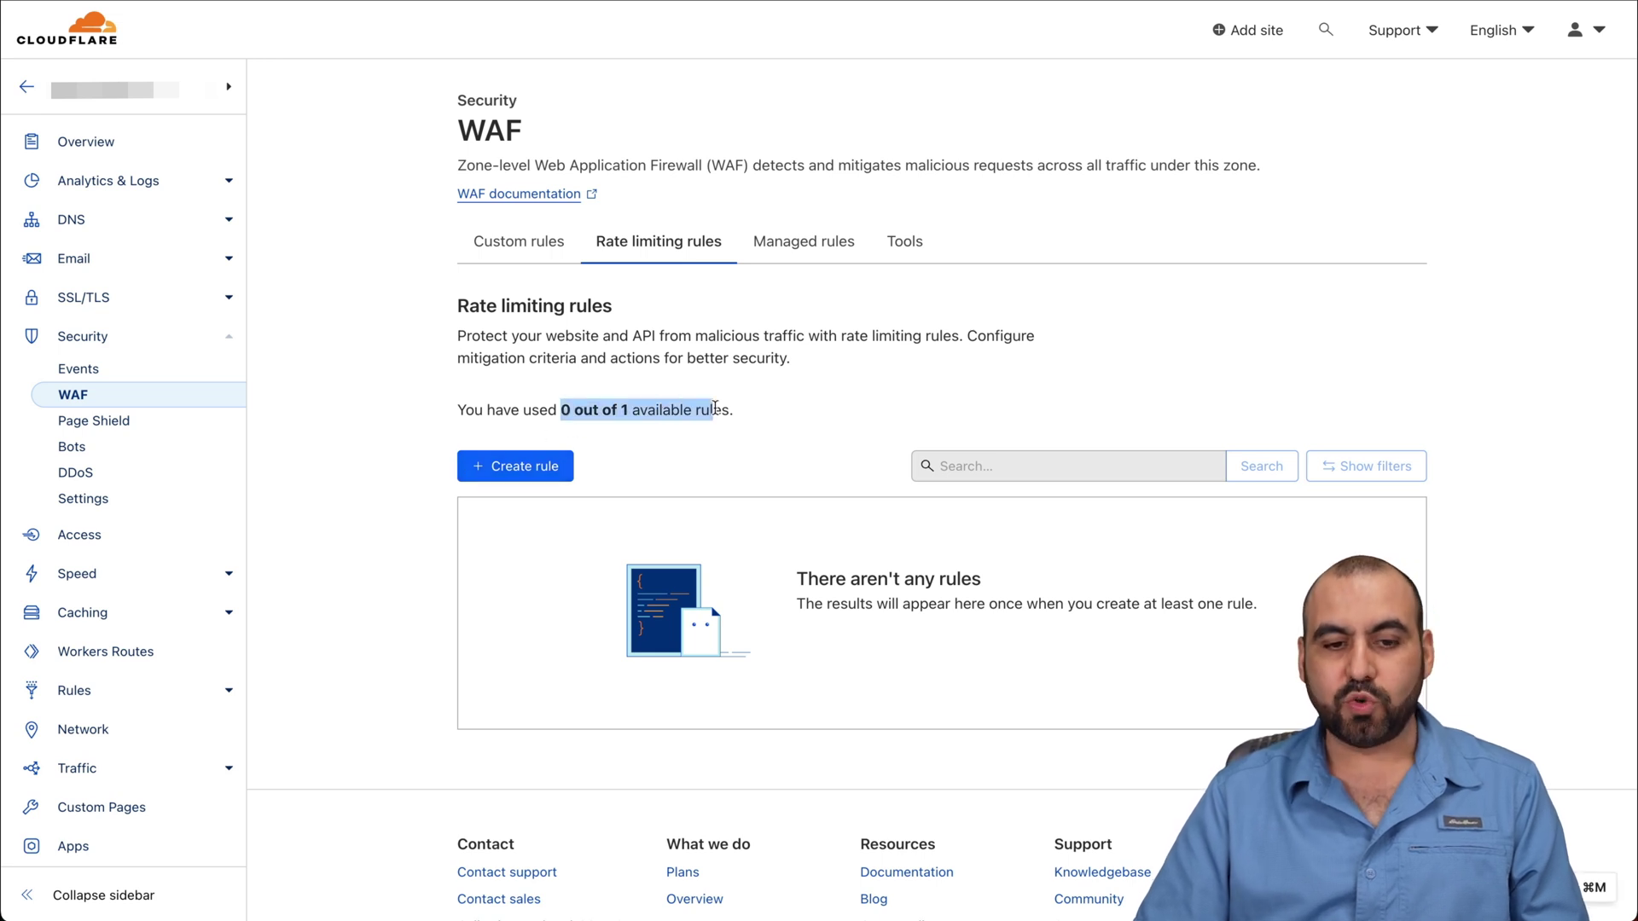
{"action": "left_click", "coordinate": [715, 407]}
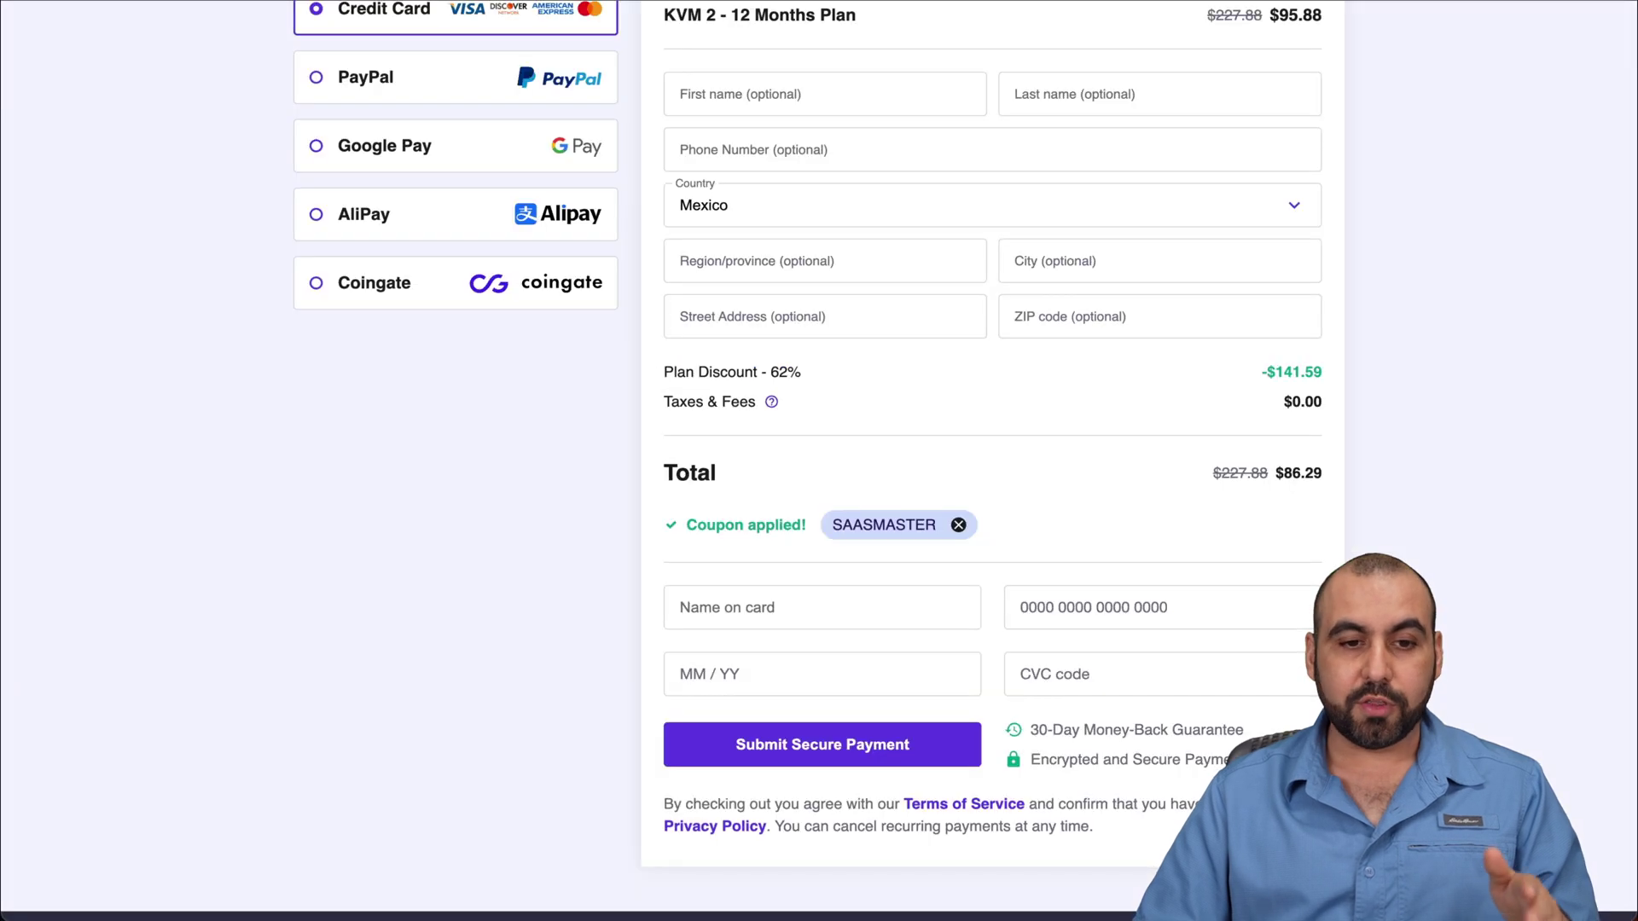
Step: Leave the KVM 2 checkout via the Hostinger logo to reload the homepage with its 77% off offer
{"action": "scroll", "coordinate": [762, 359], "scroll_direction": "up", "scroll_amount": 8}
{"action": "scroll", "coordinate": [573, 69], "scroll_direction": "up", "scroll_amount": 4}
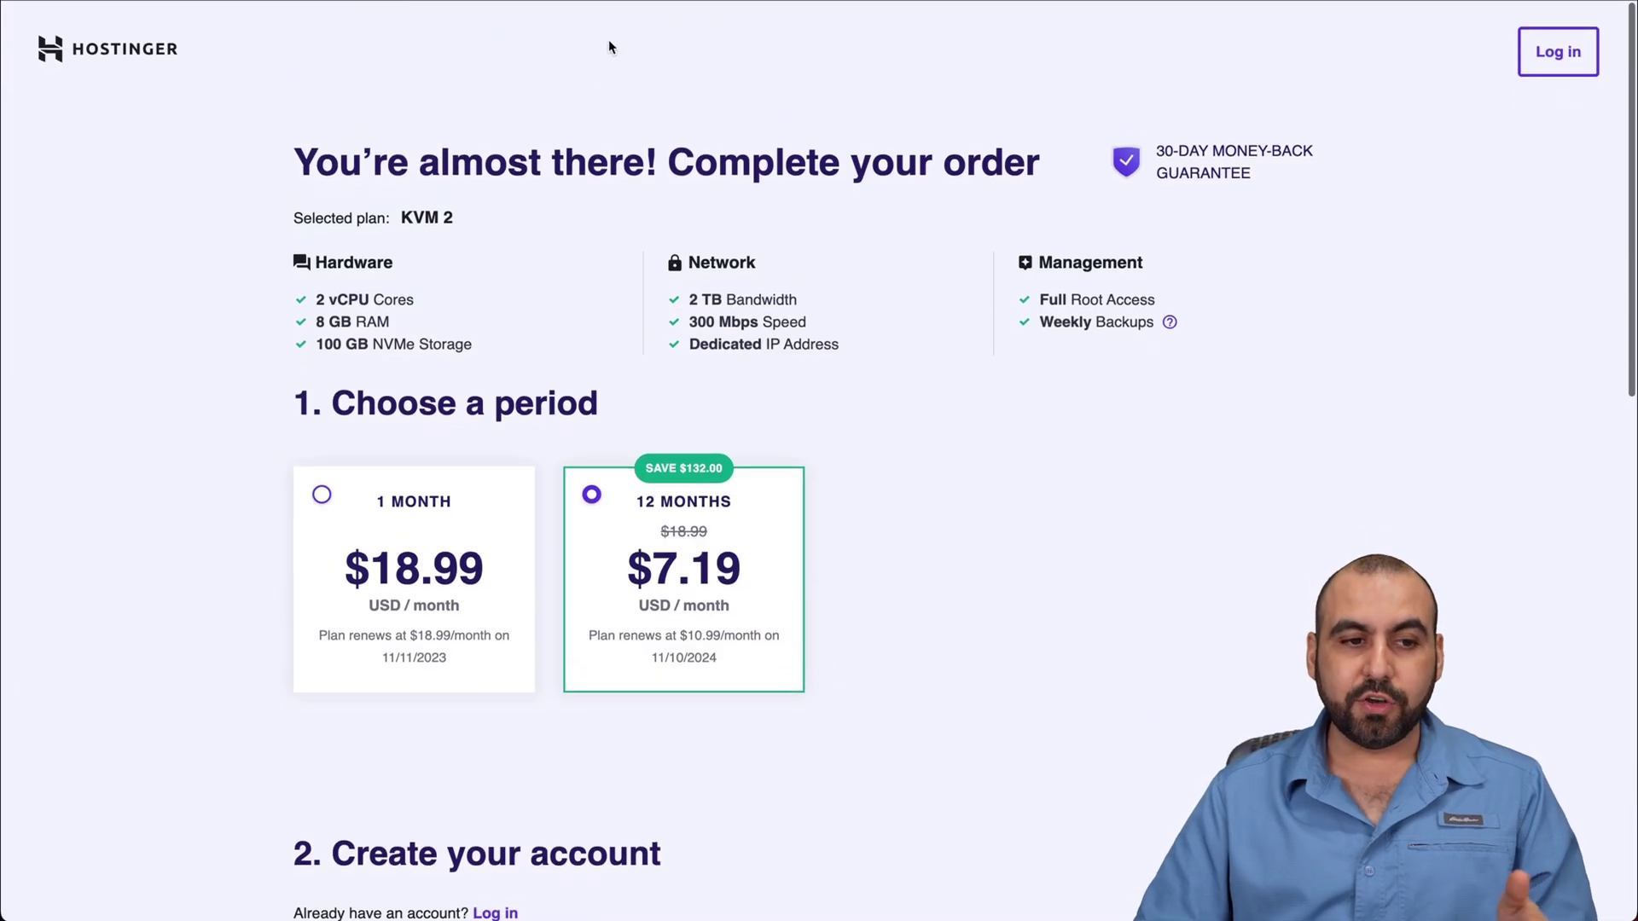
{"action": "left_click", "coordinate": [146, 64]}
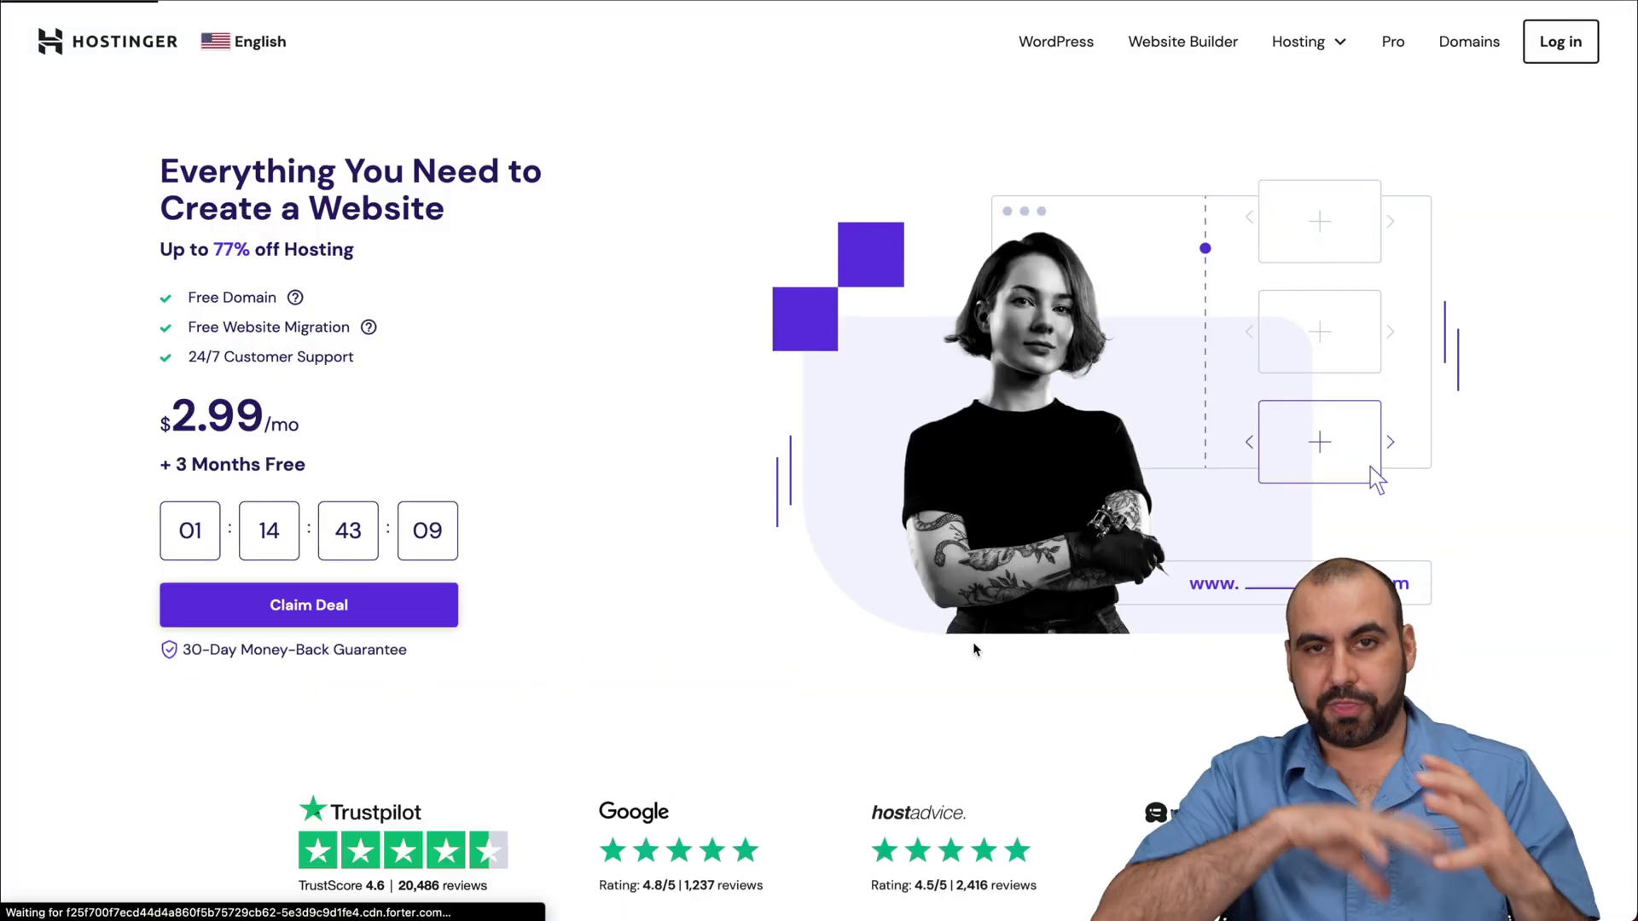